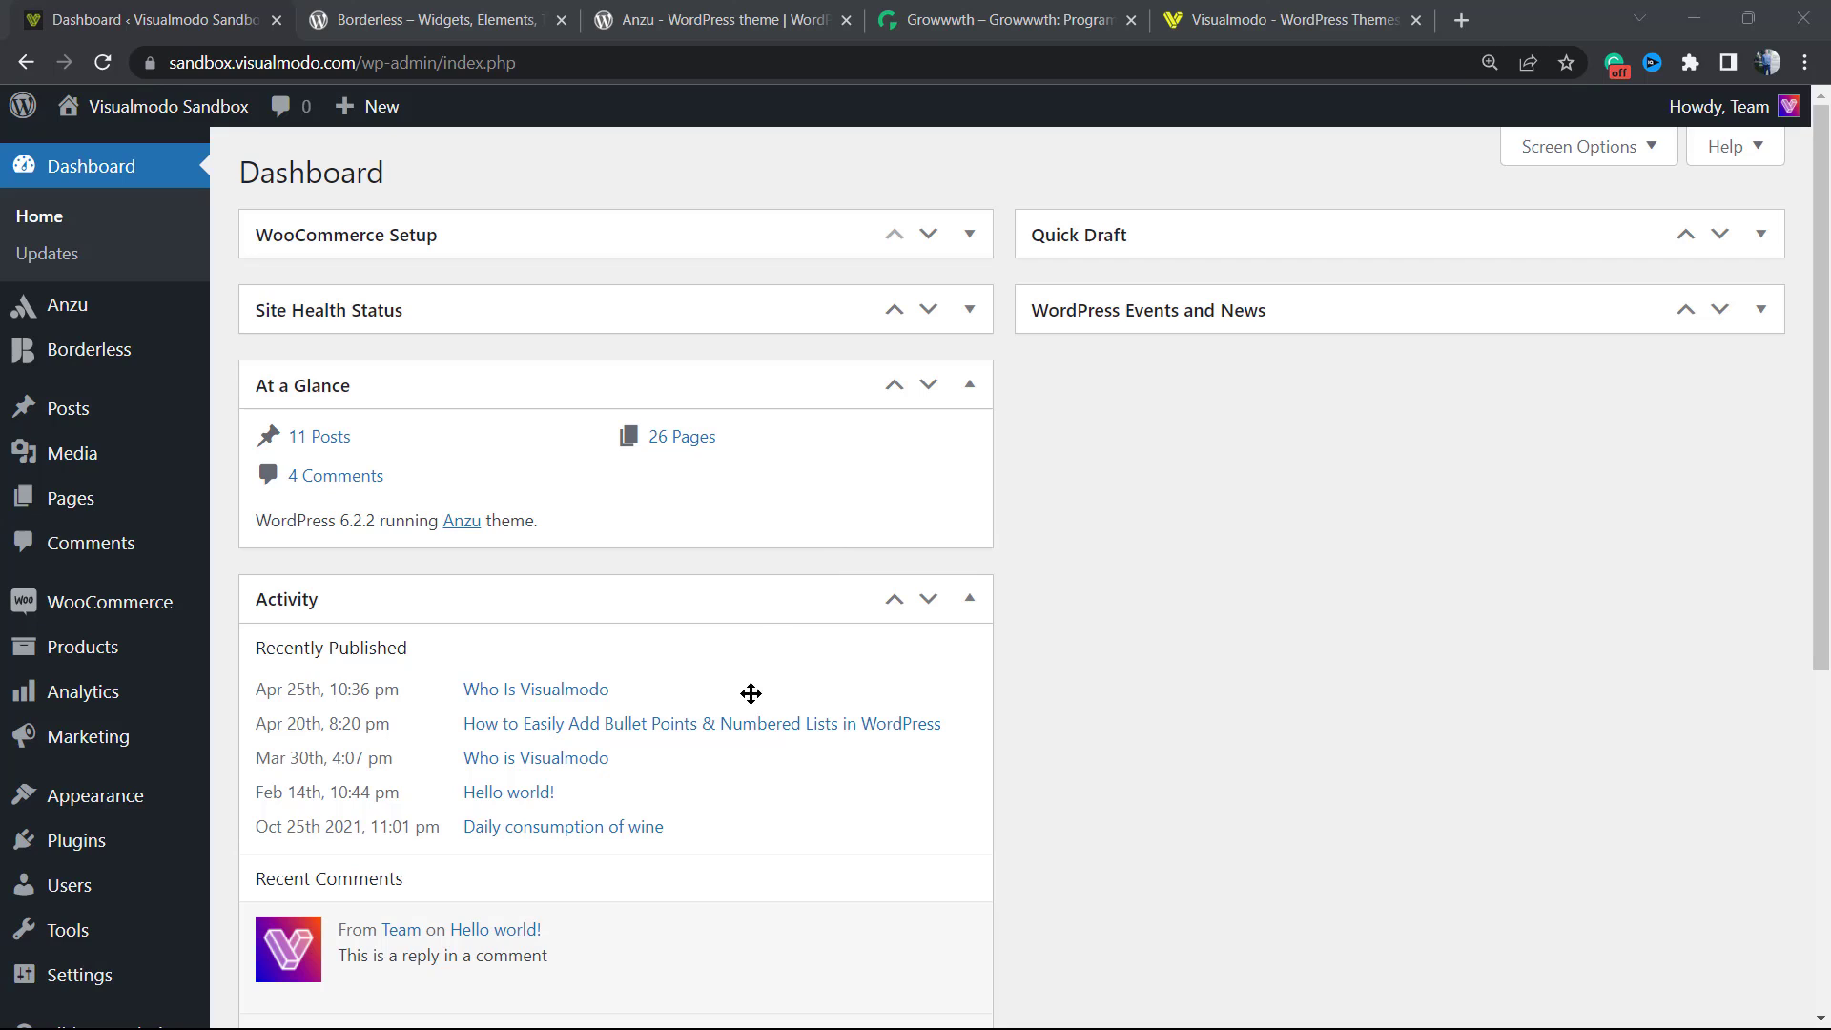
- Clear the stray text selection and open the All Posts list
left_click_drag(760, 699, 608, 717)
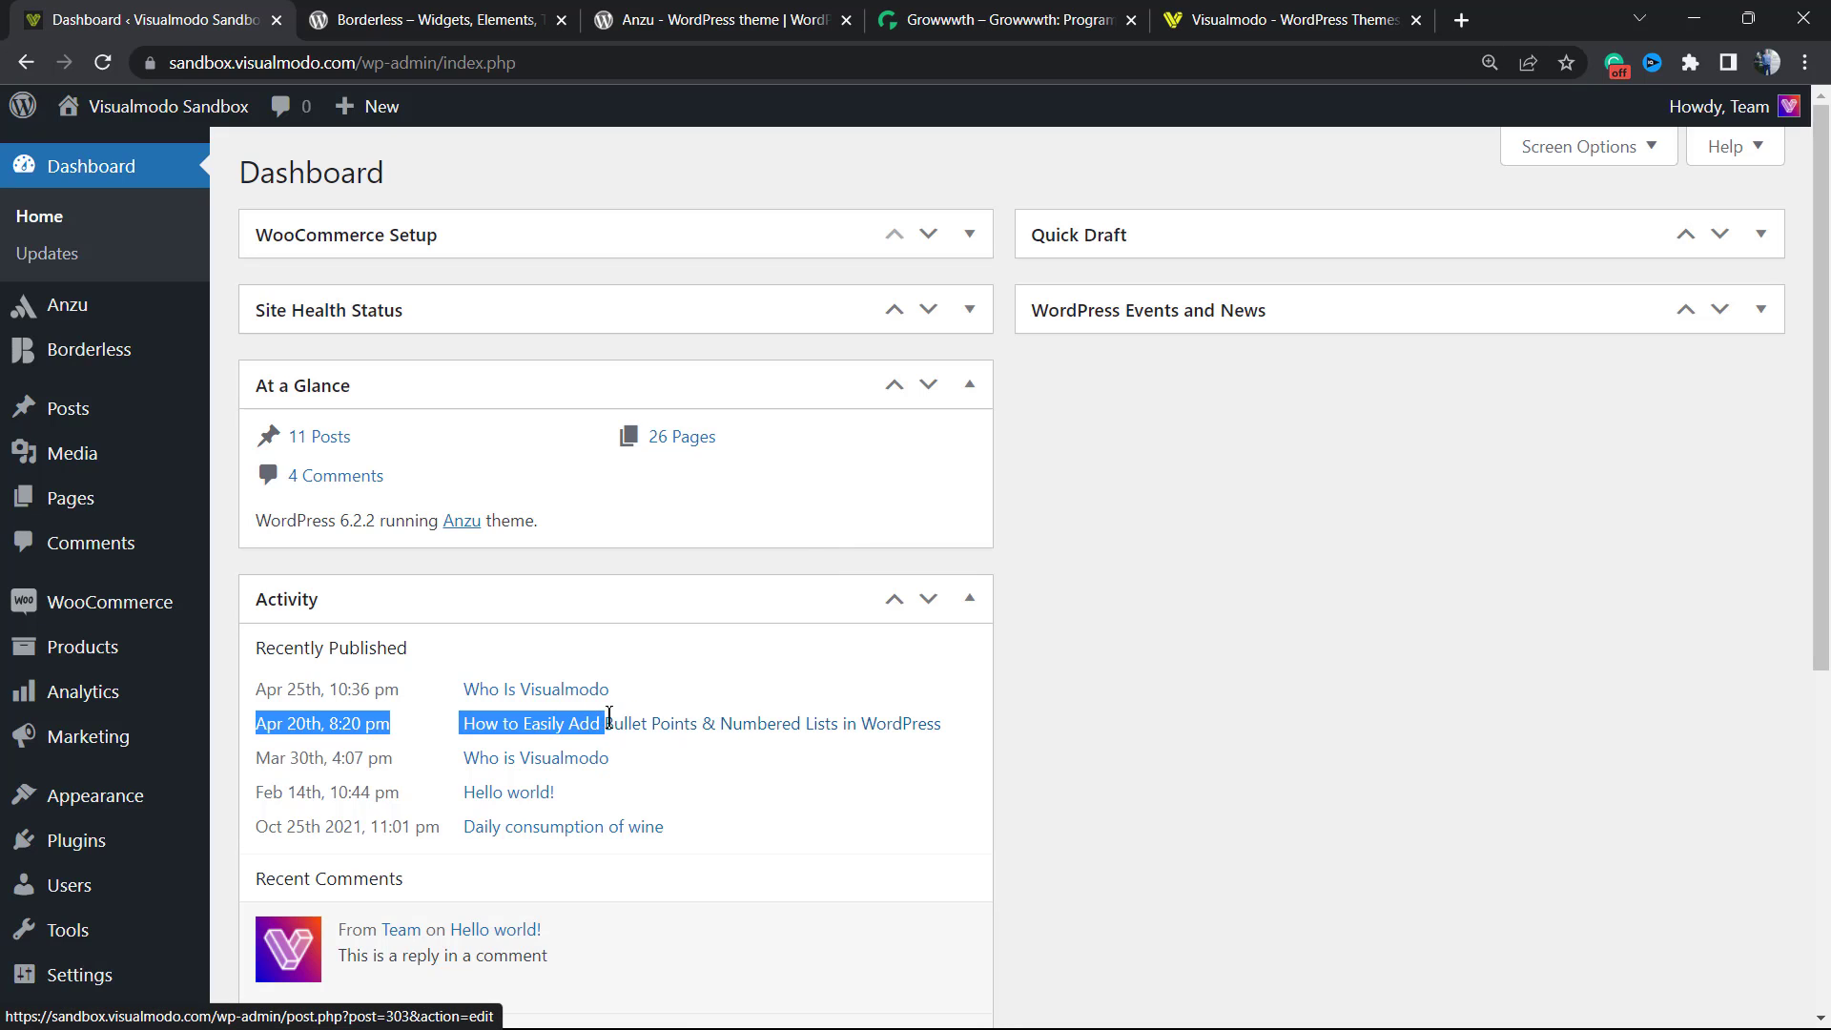
left_click(1122, 697)
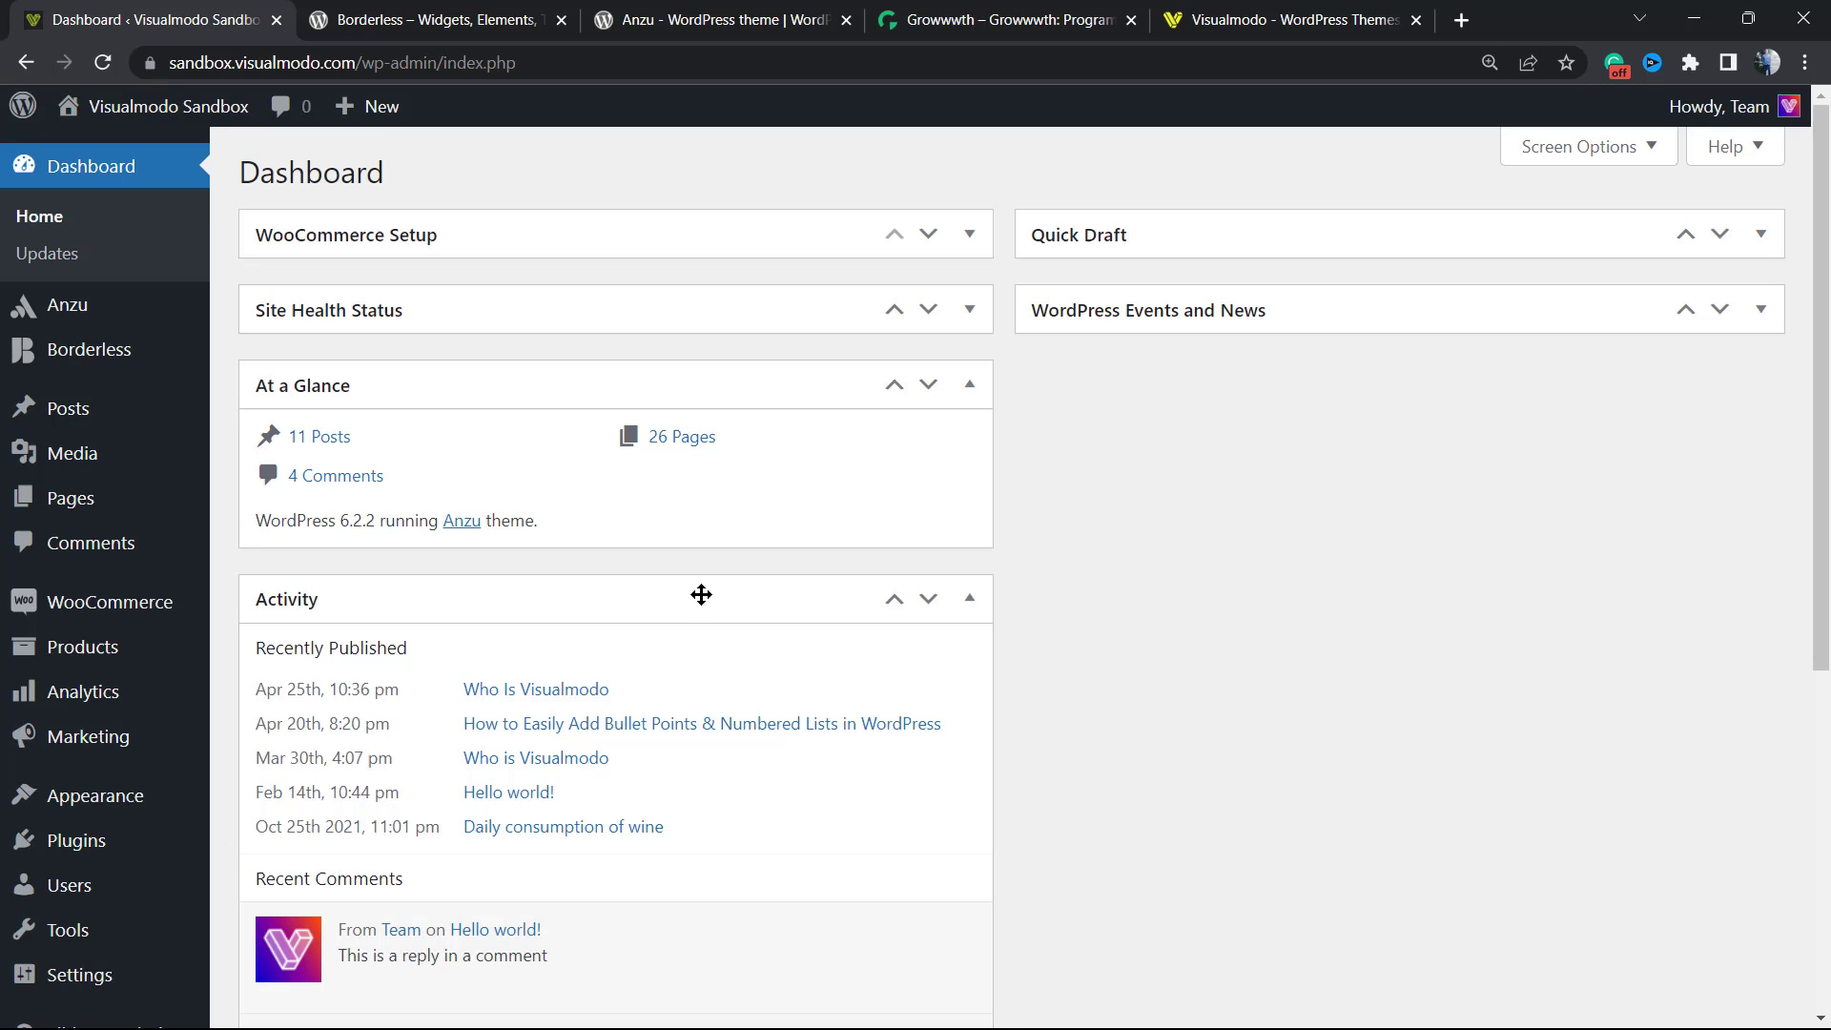
mouse_move(121, 448)
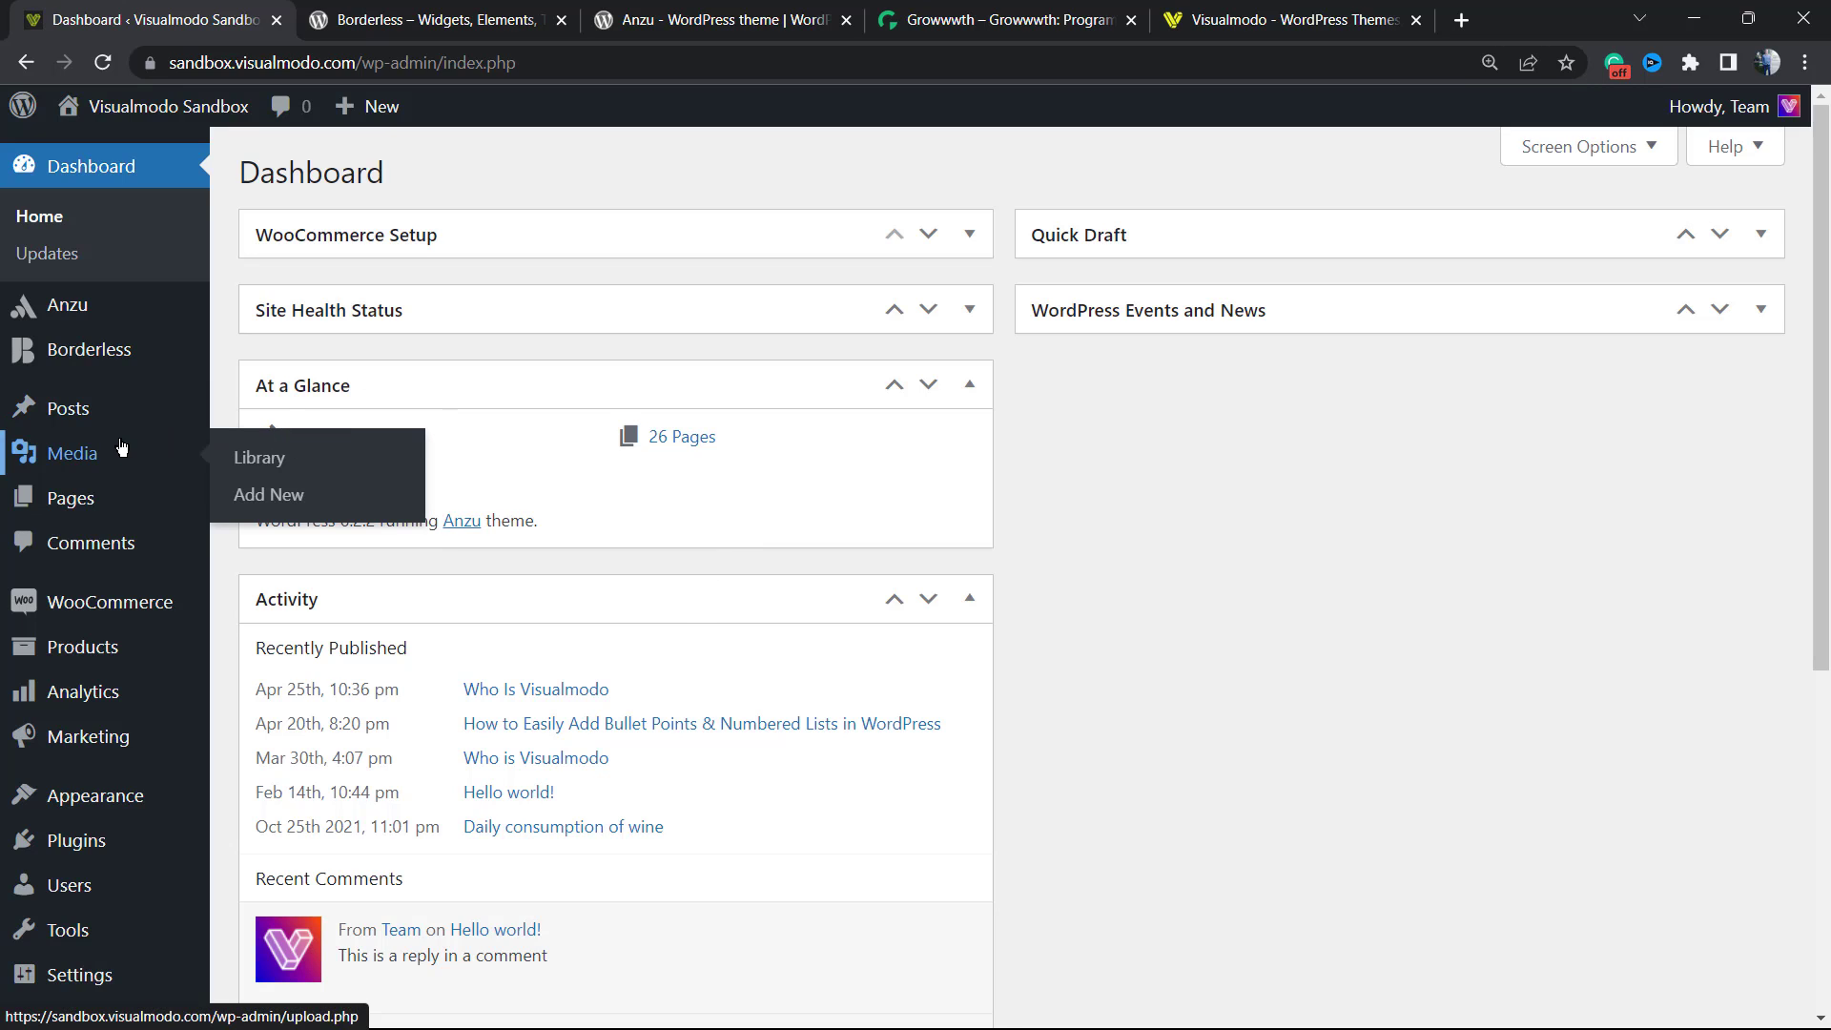
mouse_move(76, 412)
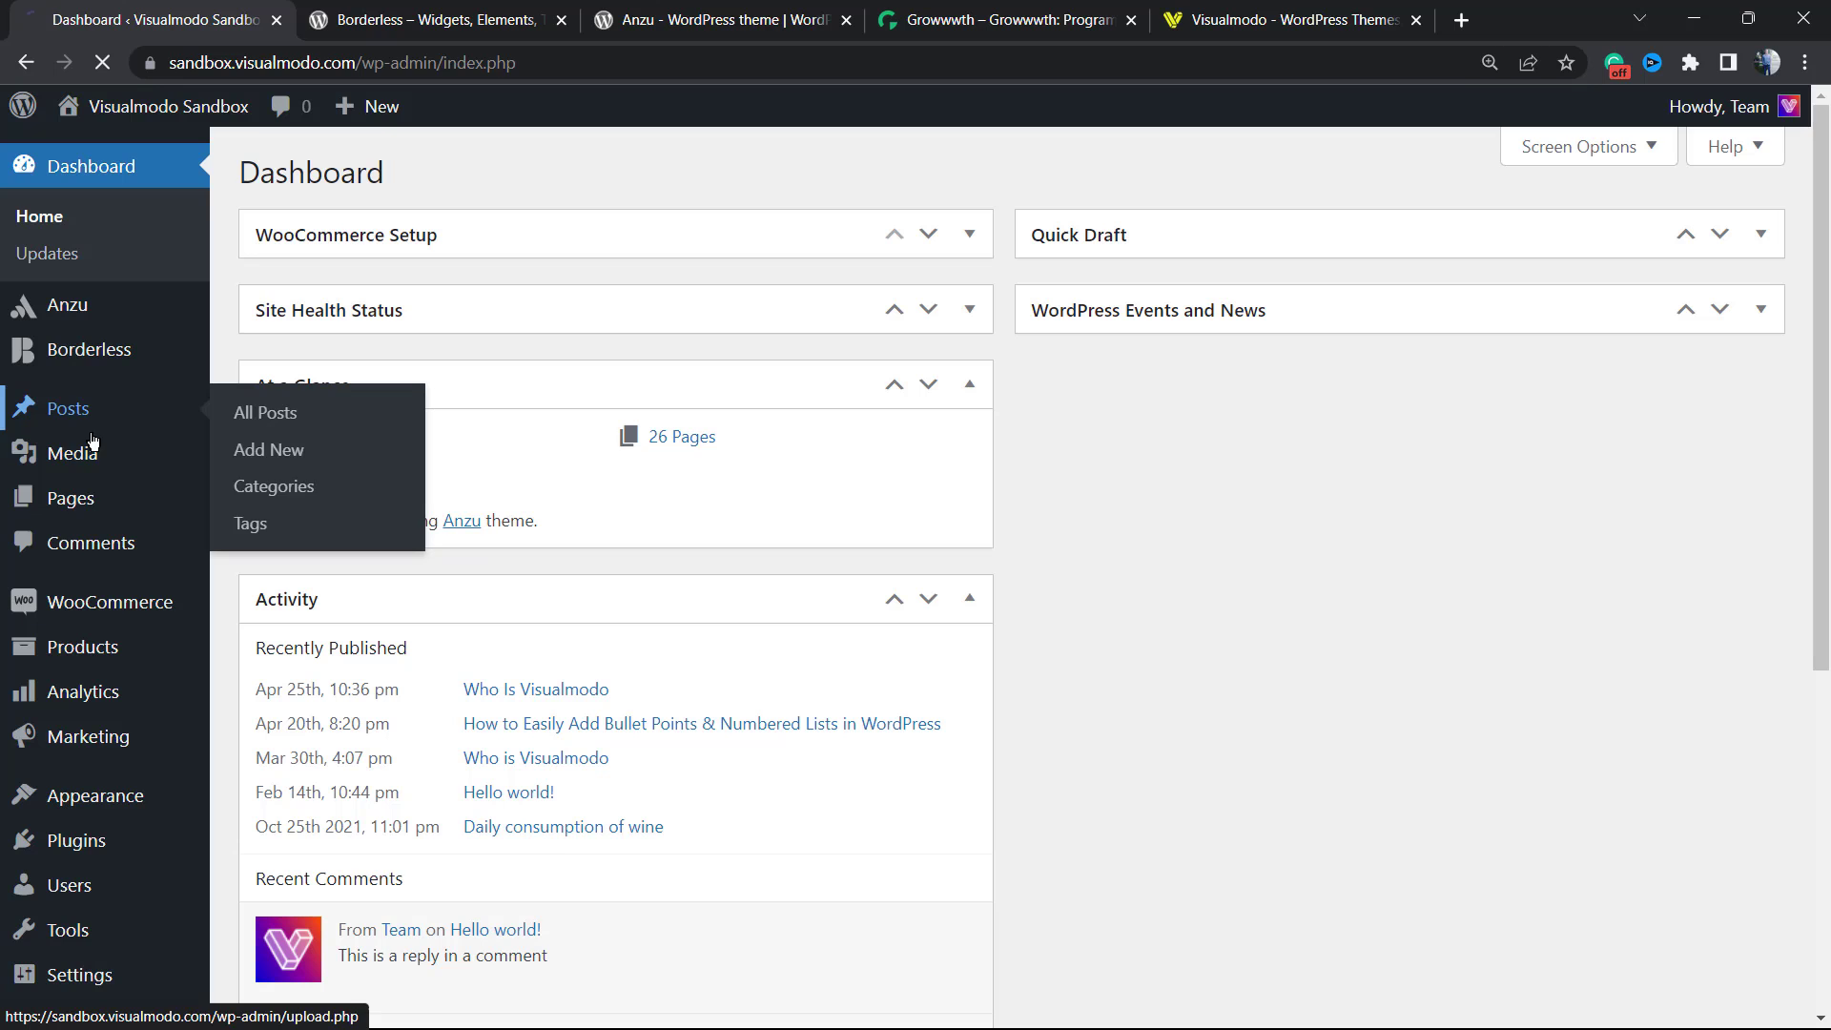
left_click(246, 414)
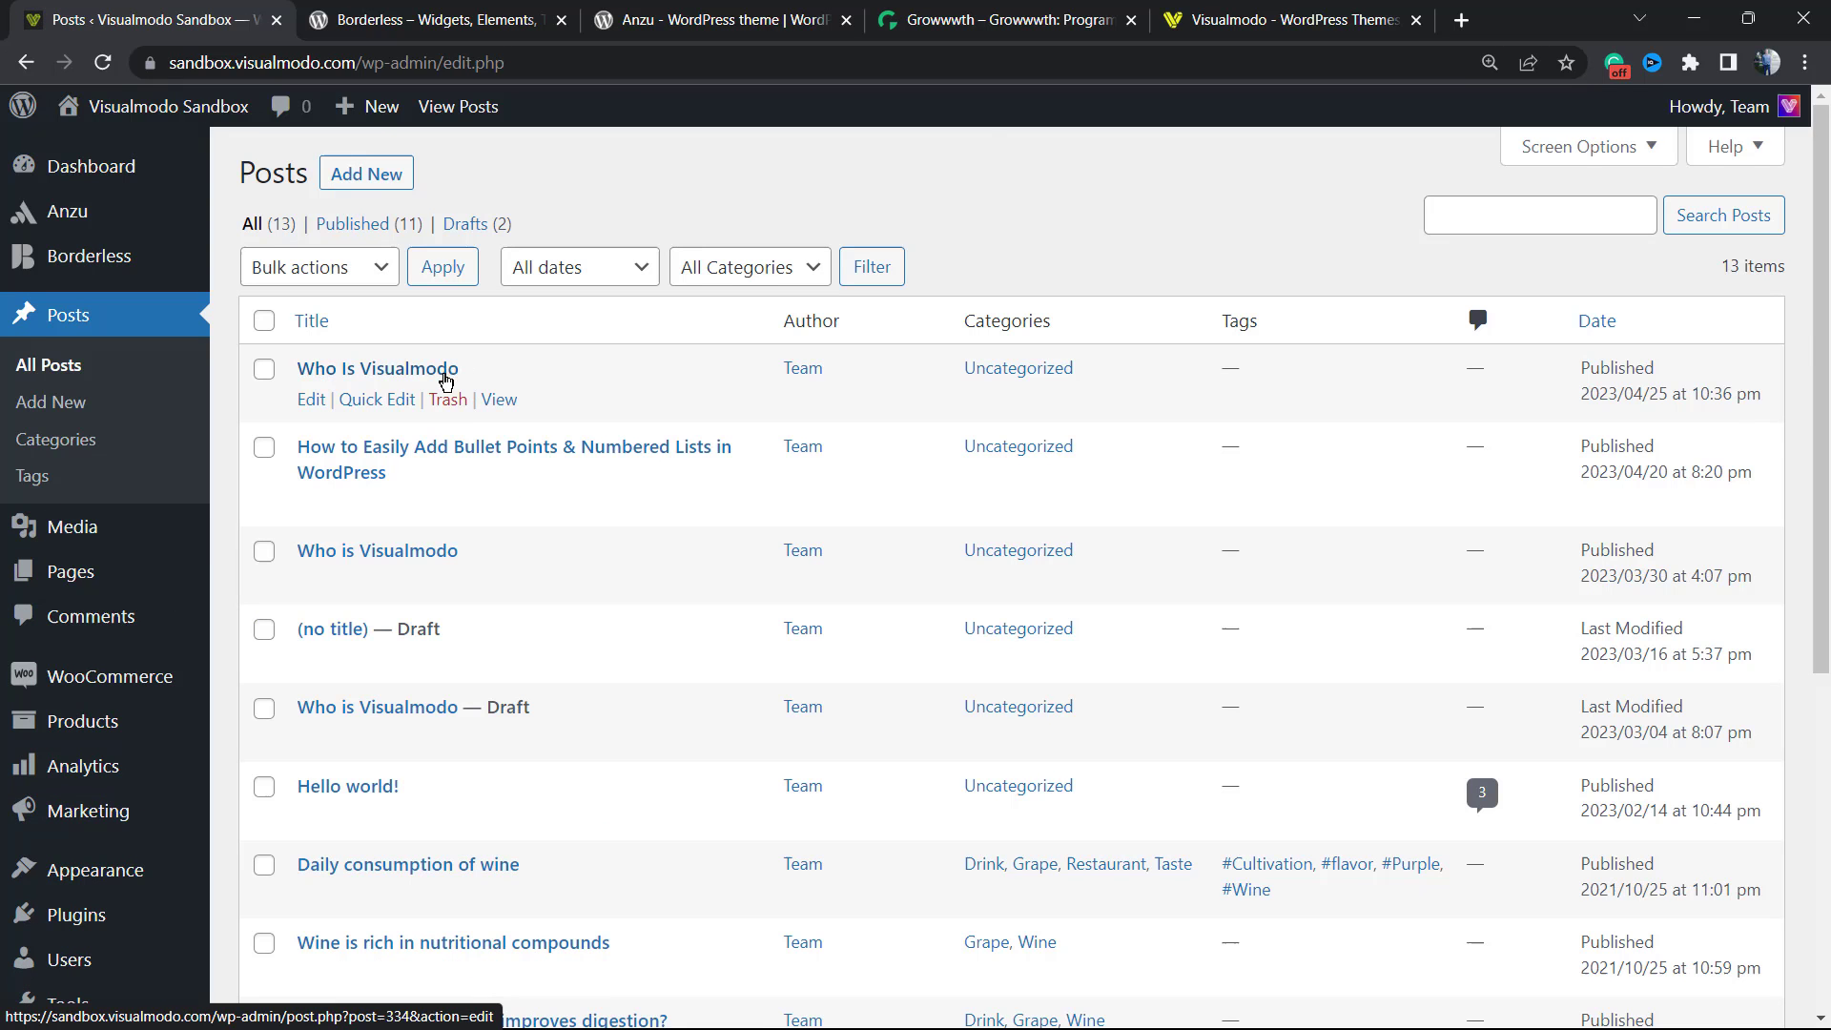
- Open 'Who Is Visualmodo' for editing with the cursor in the premium plugins paragraph
left_click(367, 374)
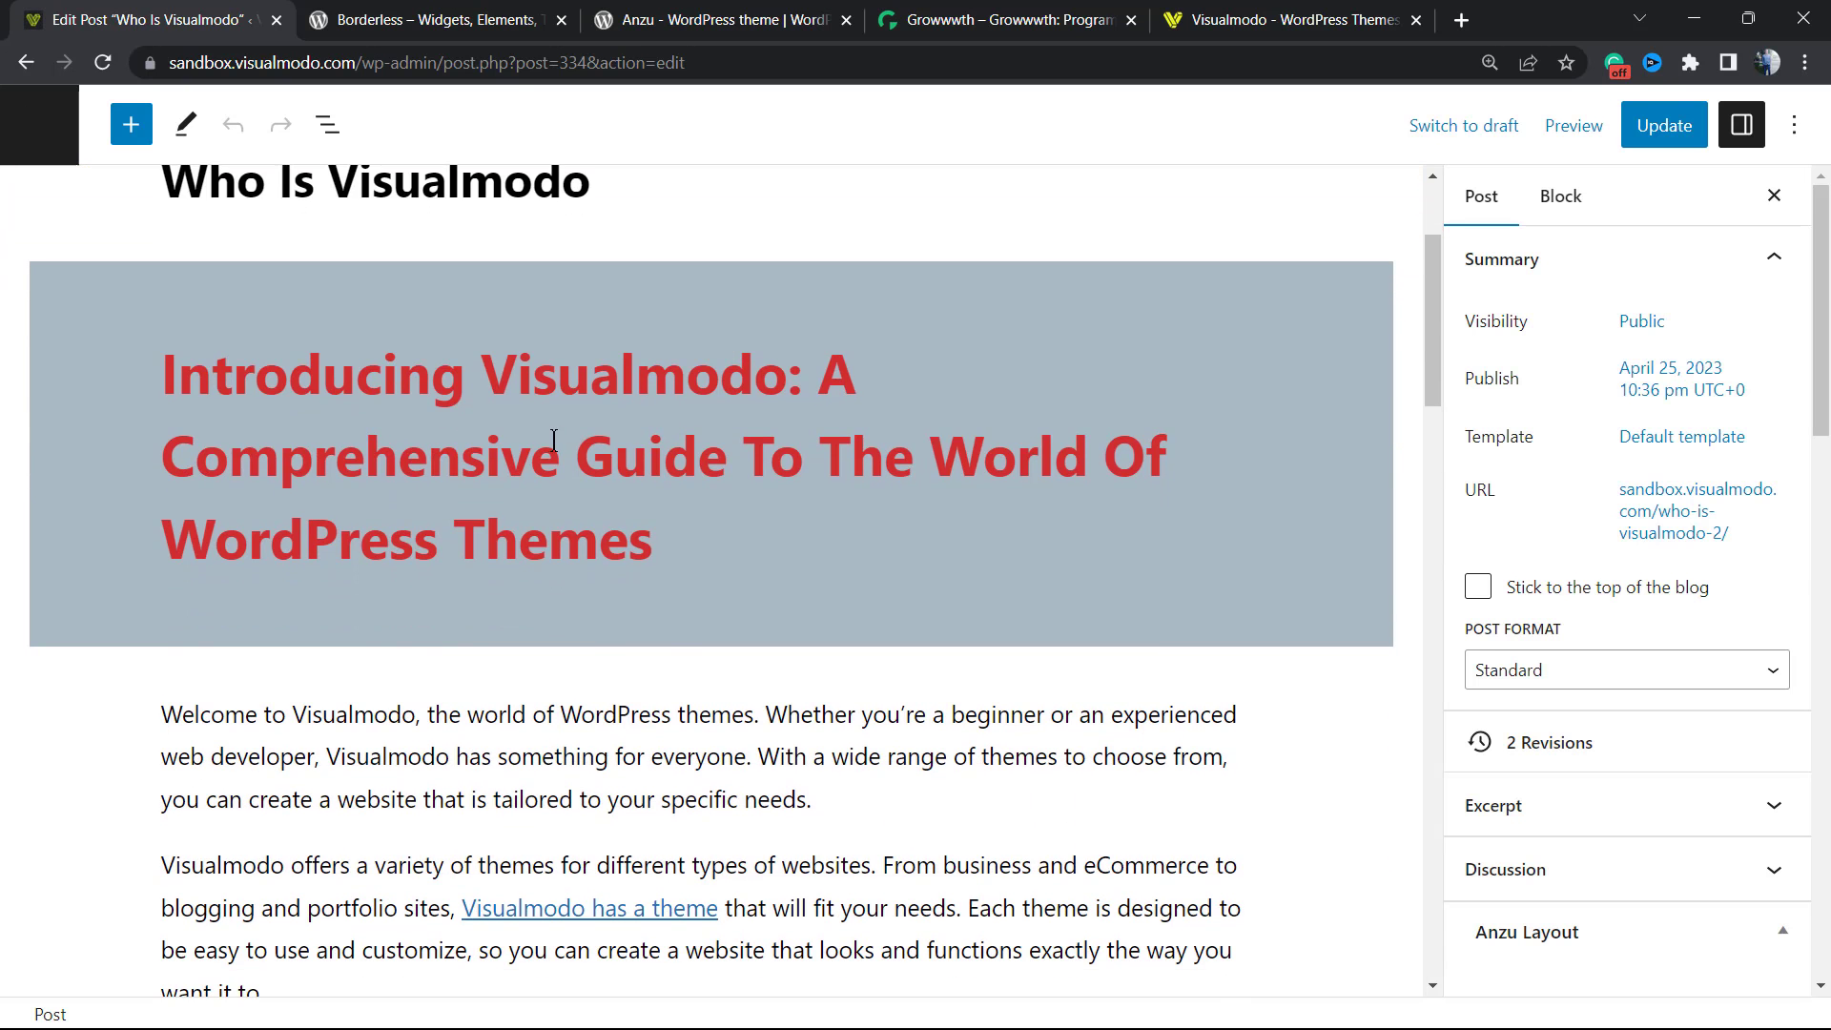
scroll(541, 439, "up", 5)
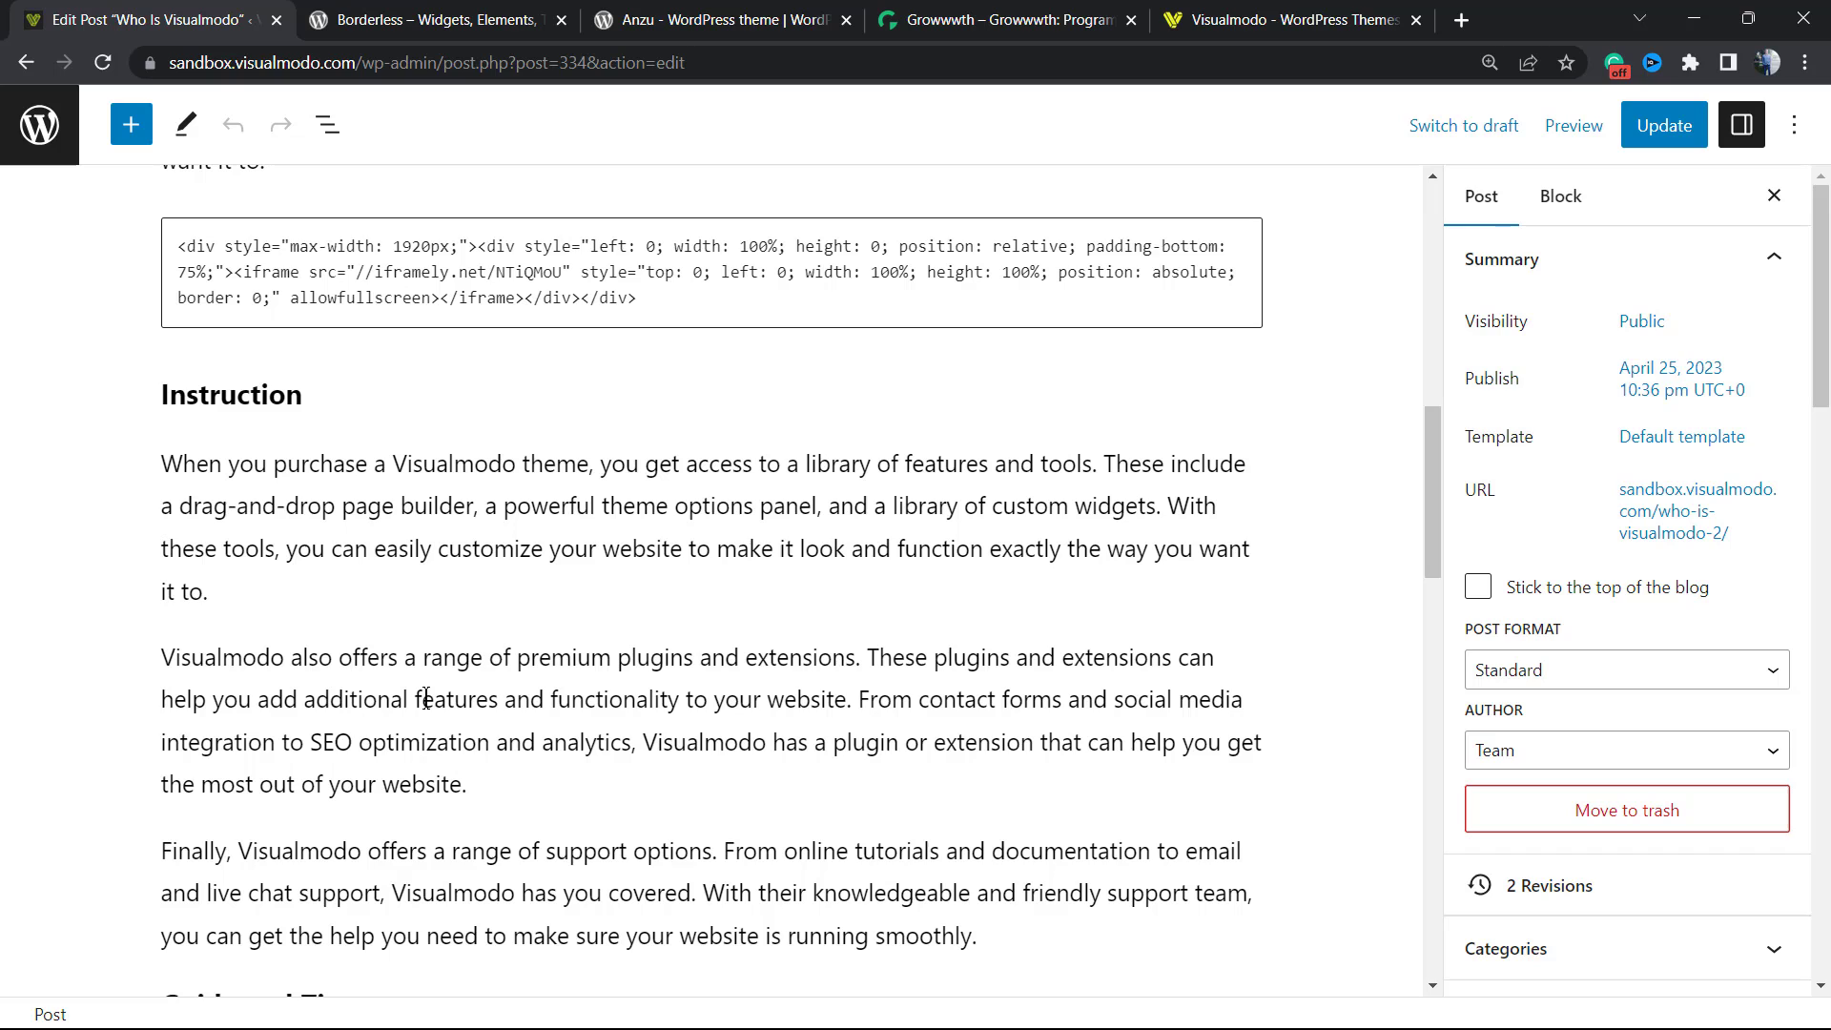
left_click(338, 699)
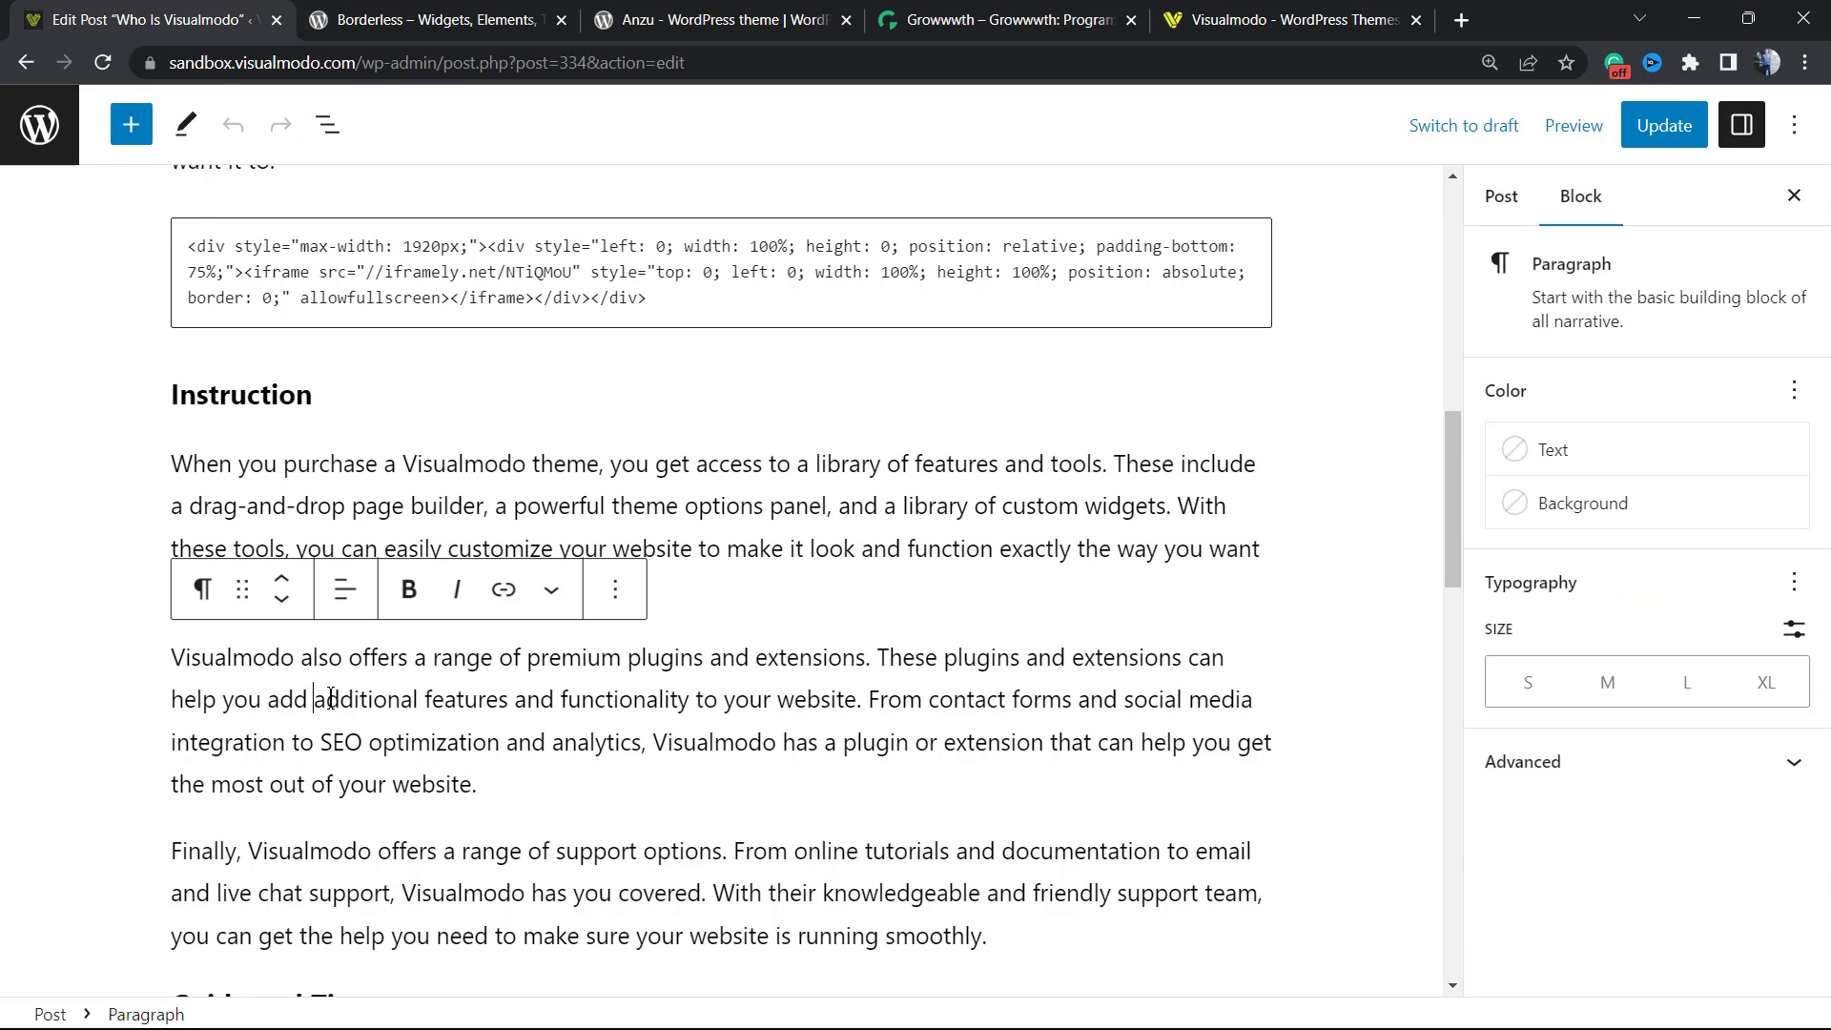
- Highlight the phrase 'additional features and functionality' with White text colour
left_click_drag(315, 699, 688, 703)
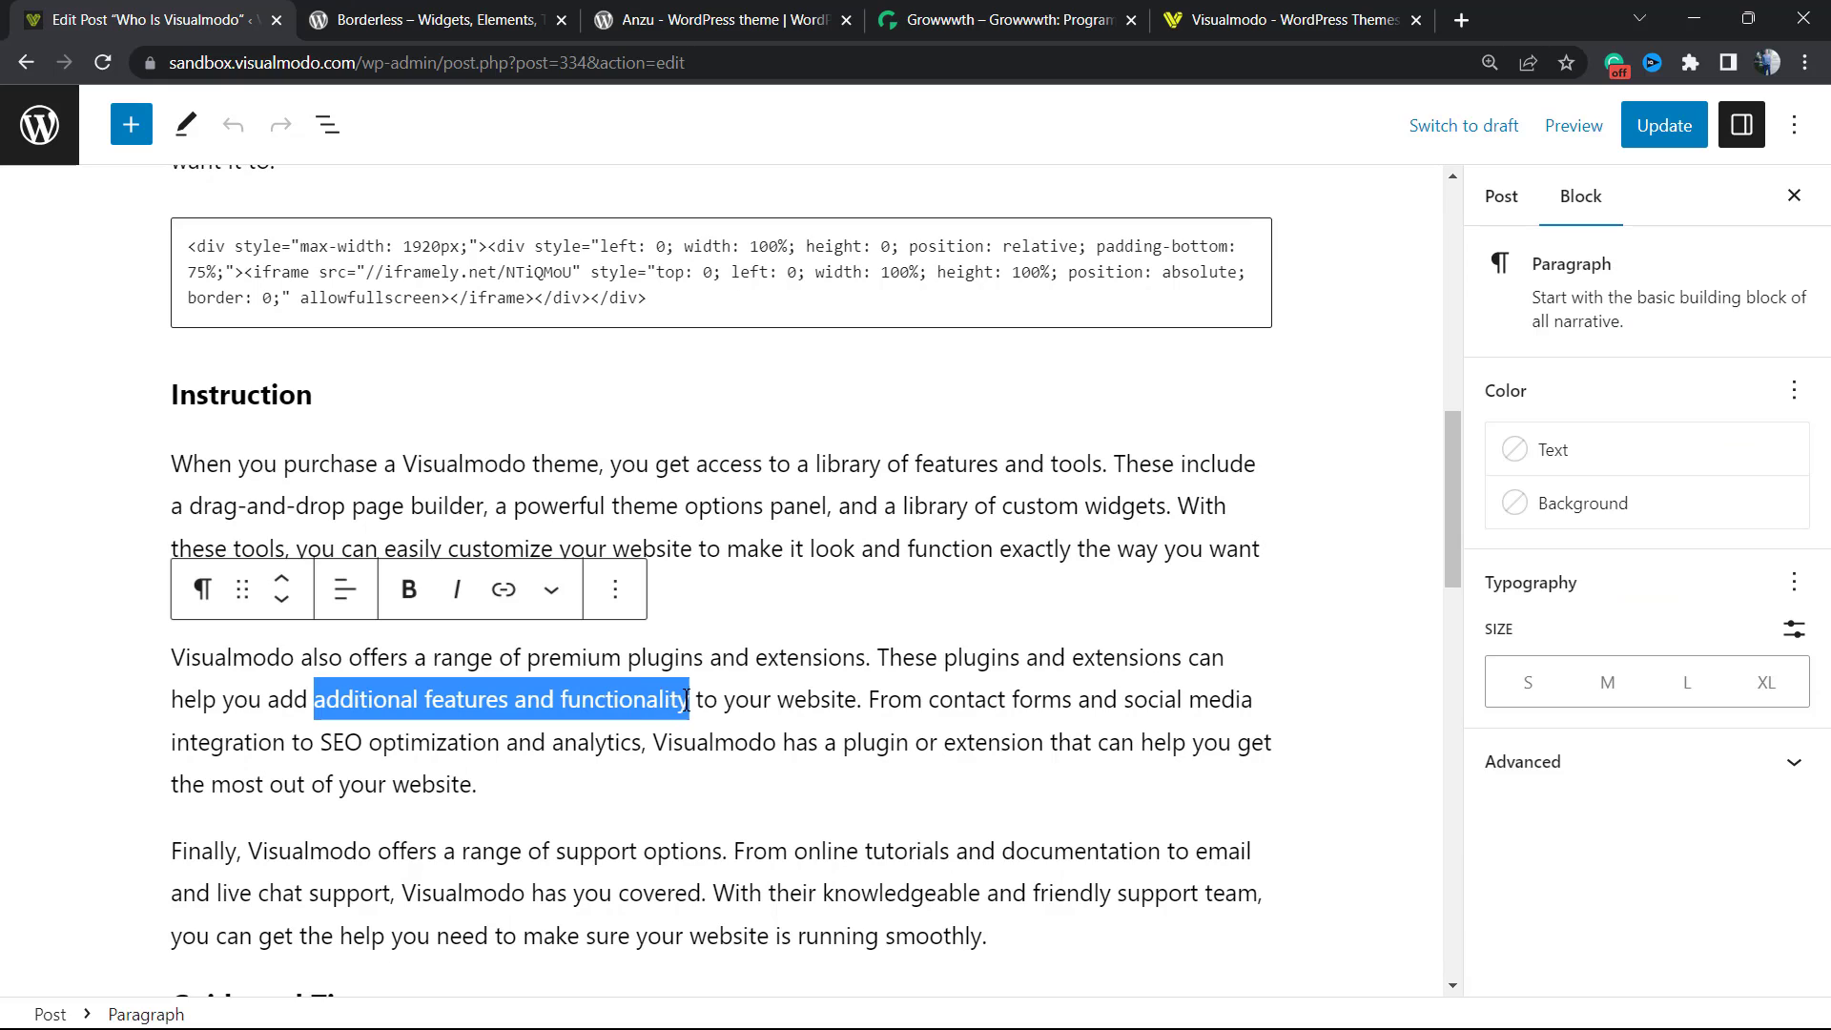
left_click(548, 593)
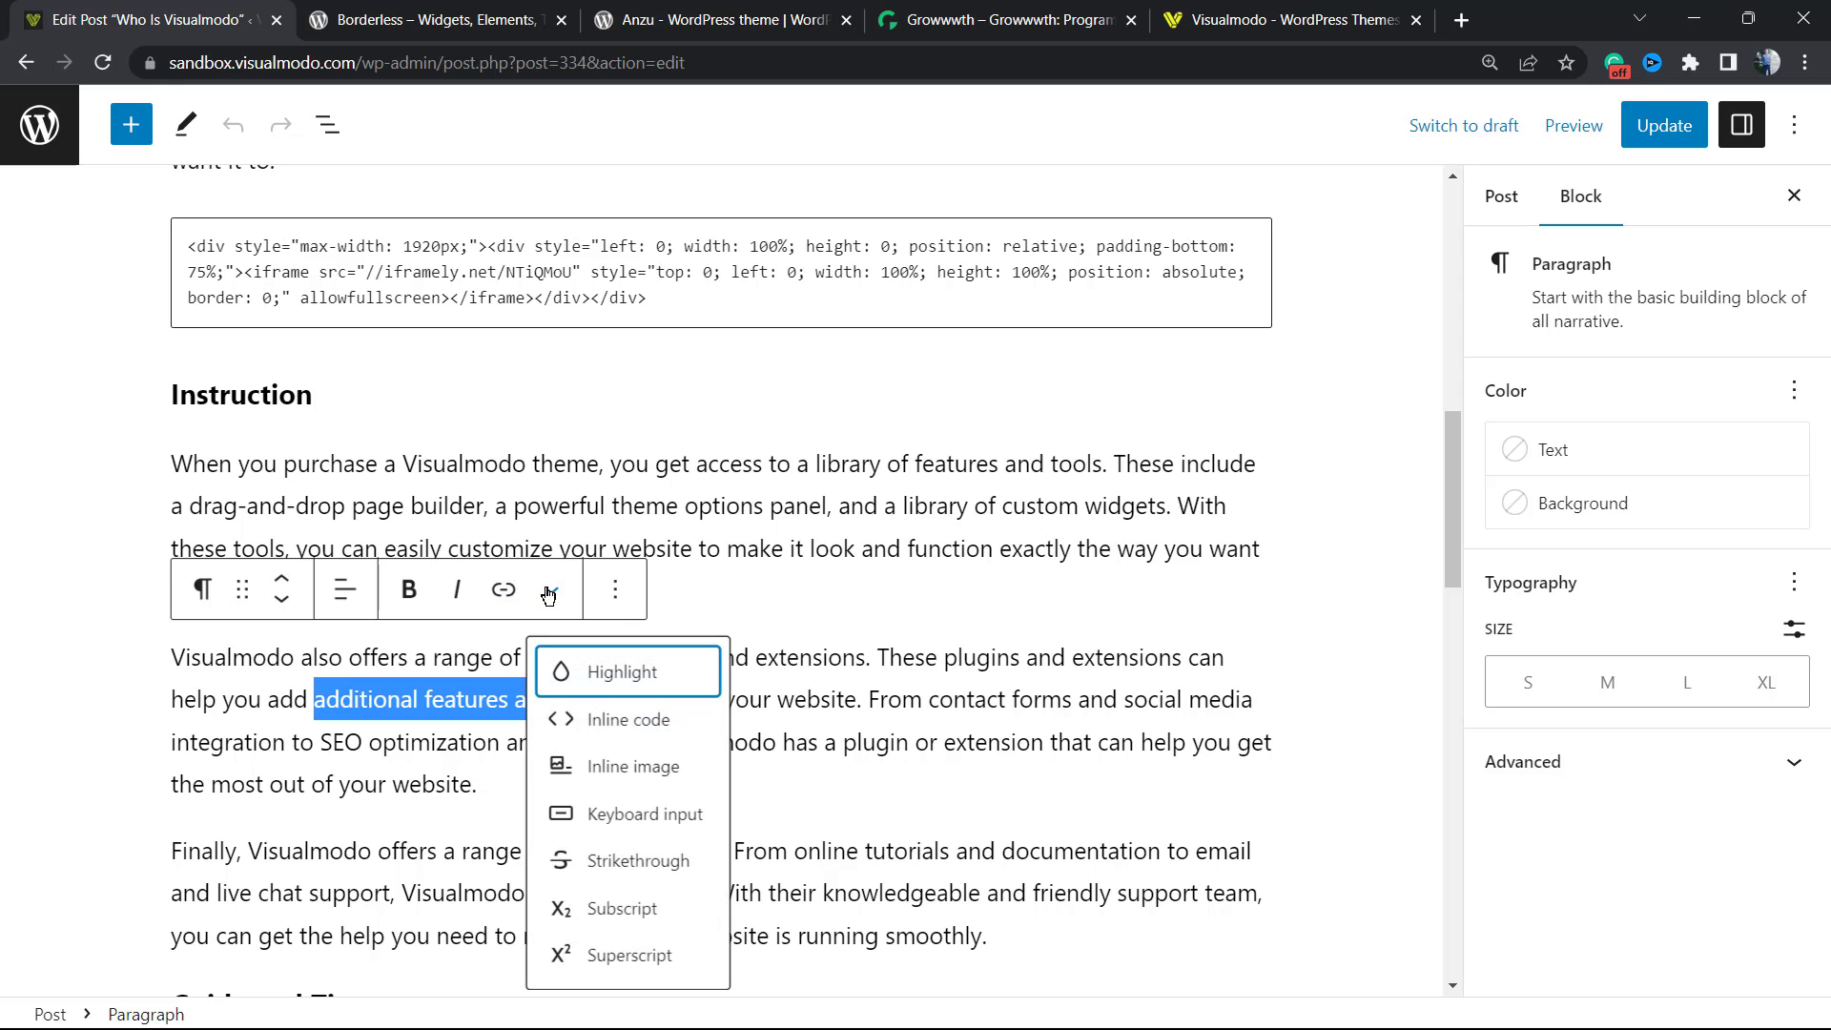
left_click(593, 679)
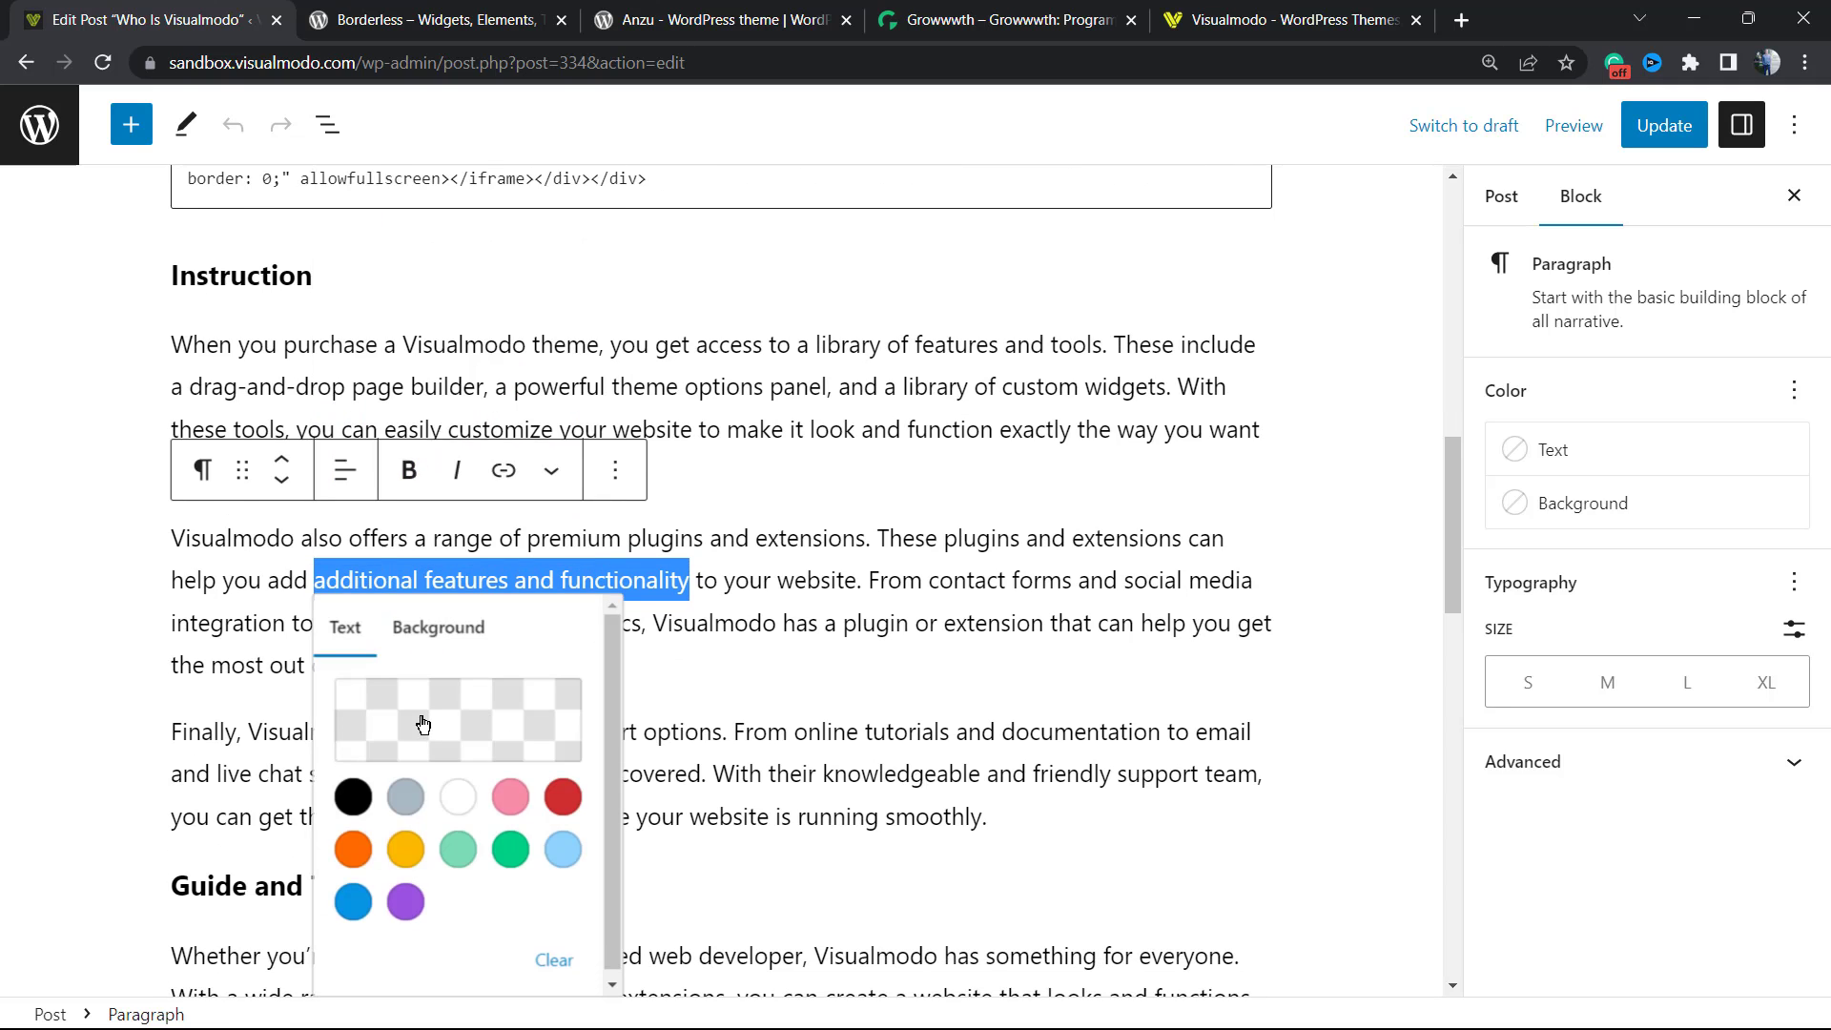
left_click(458, 797)
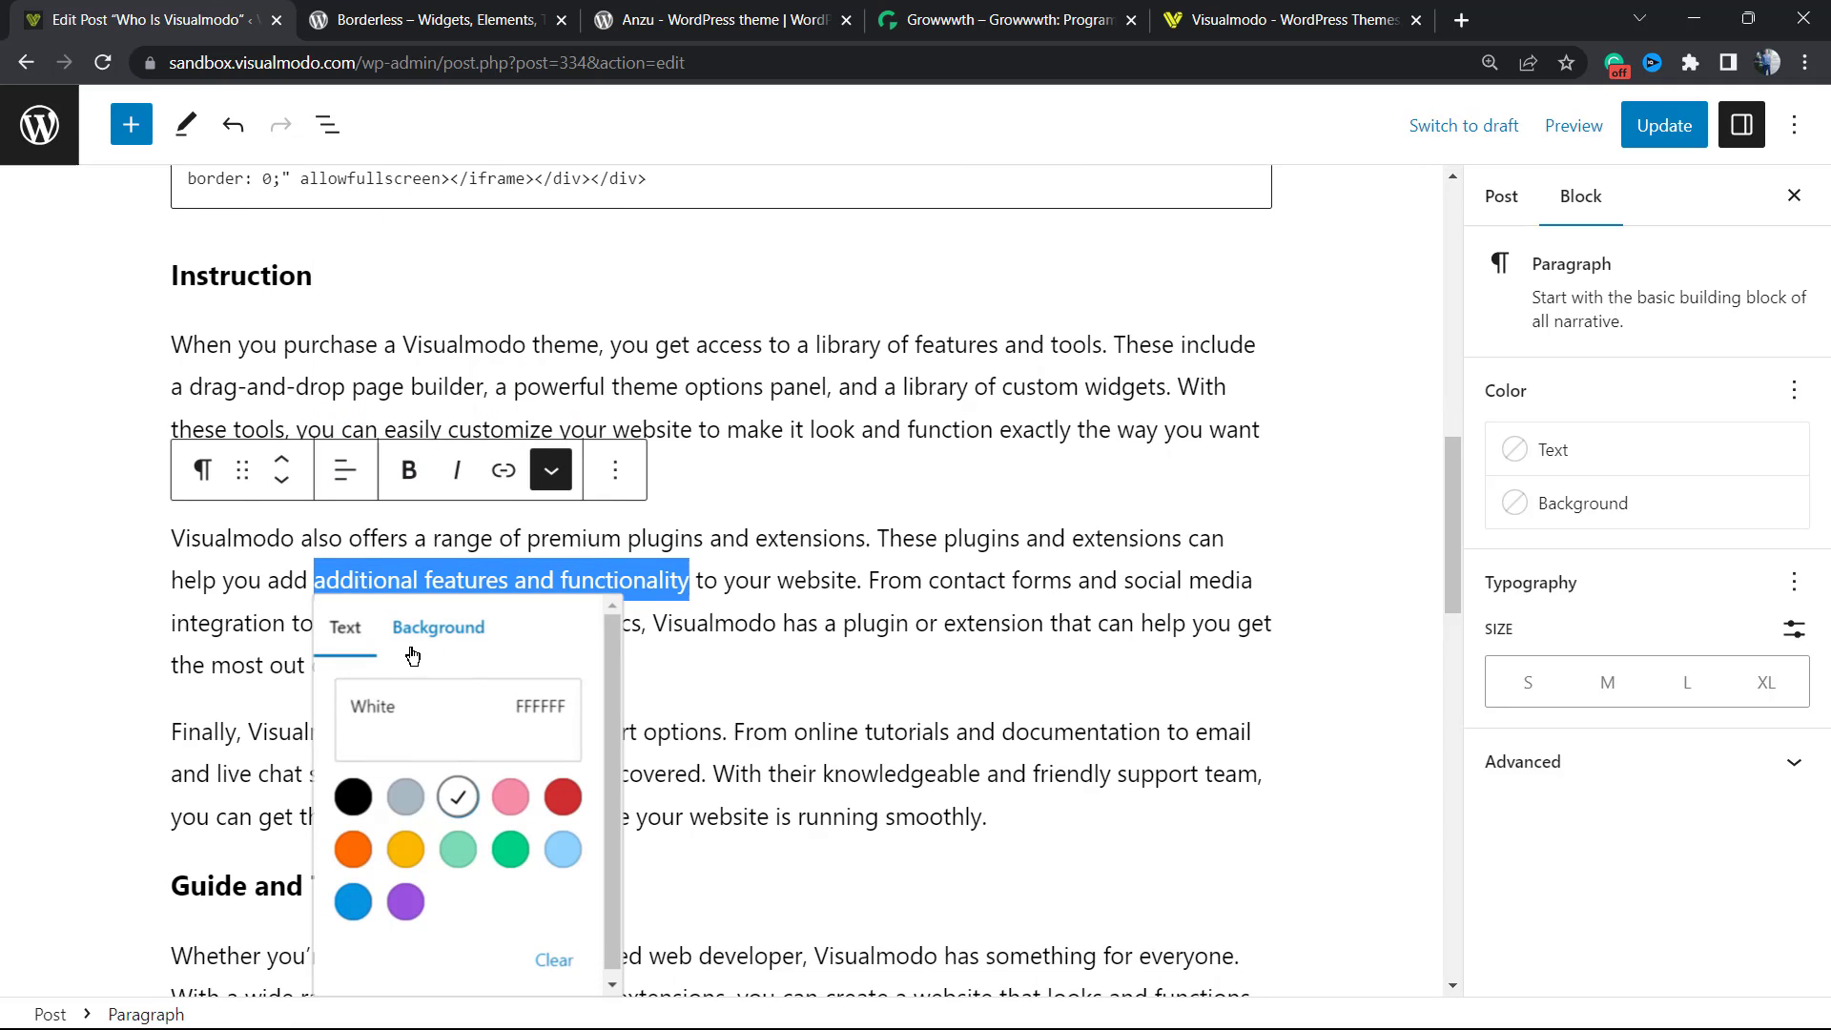
- Give the highlighted phrase a Vivid purple (9B51E0) background
left_click(448, 626)
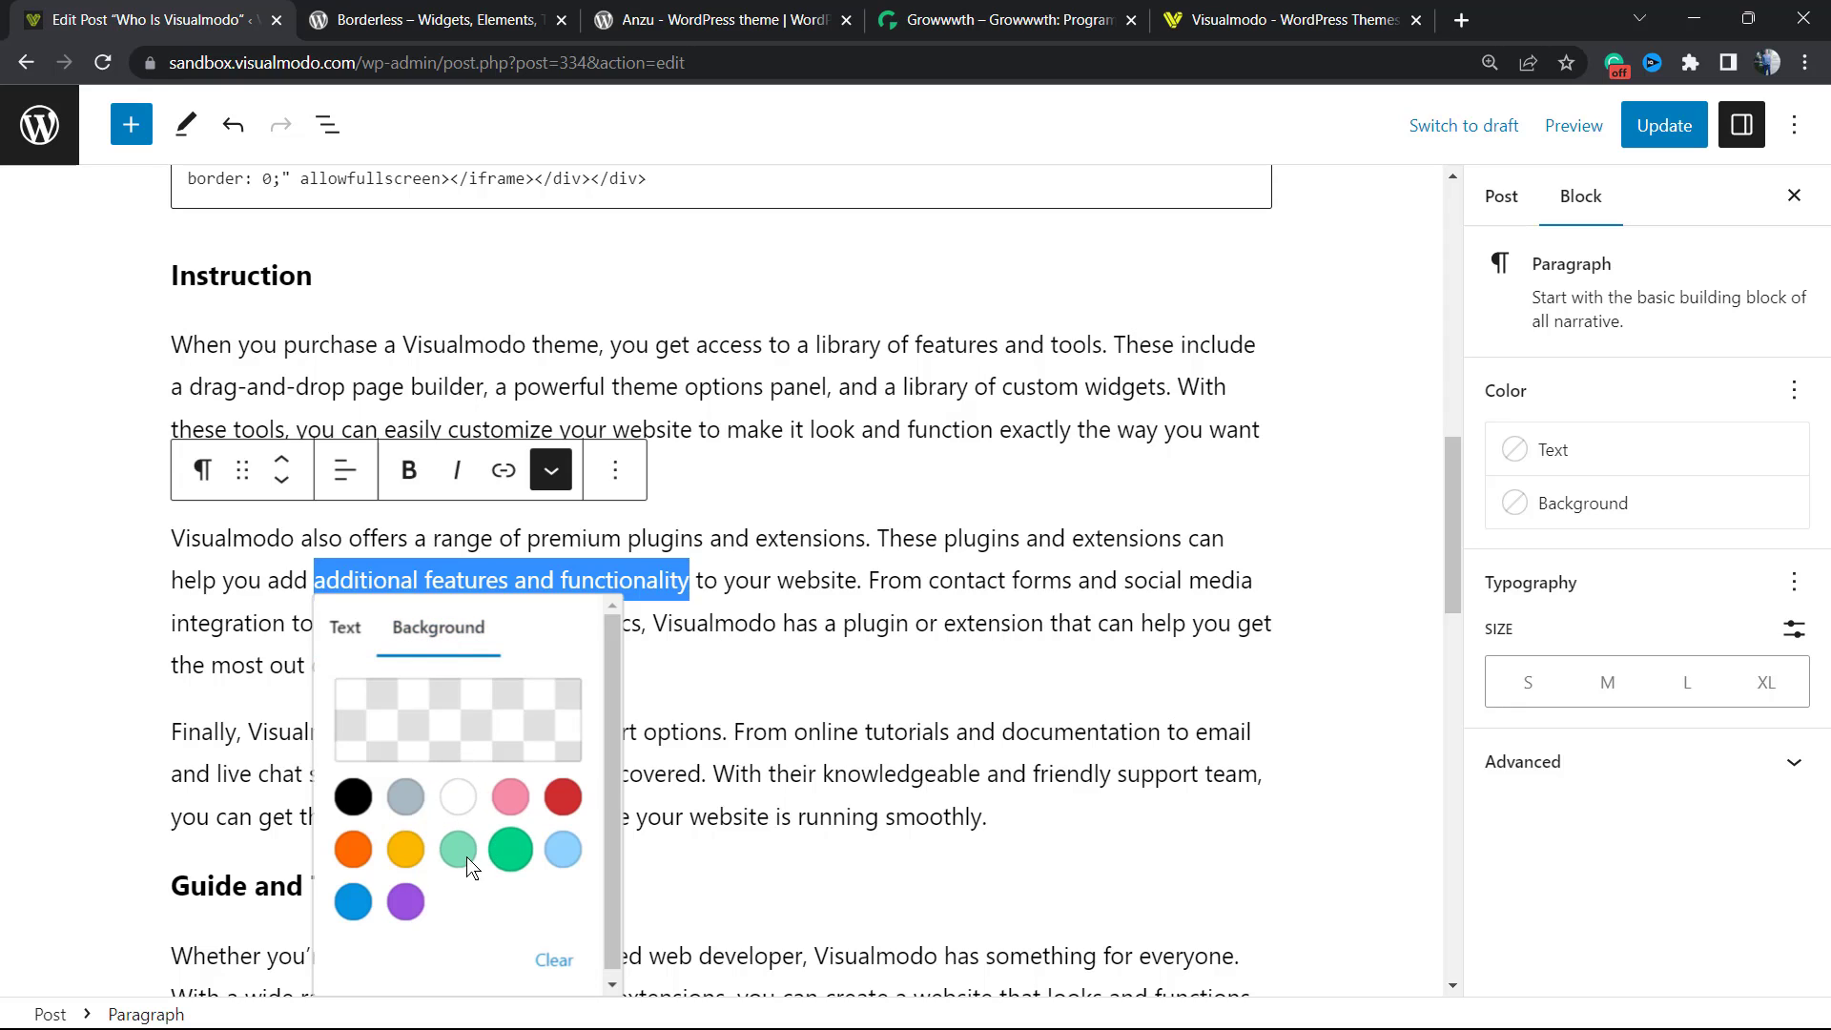
left_click(405, 902)
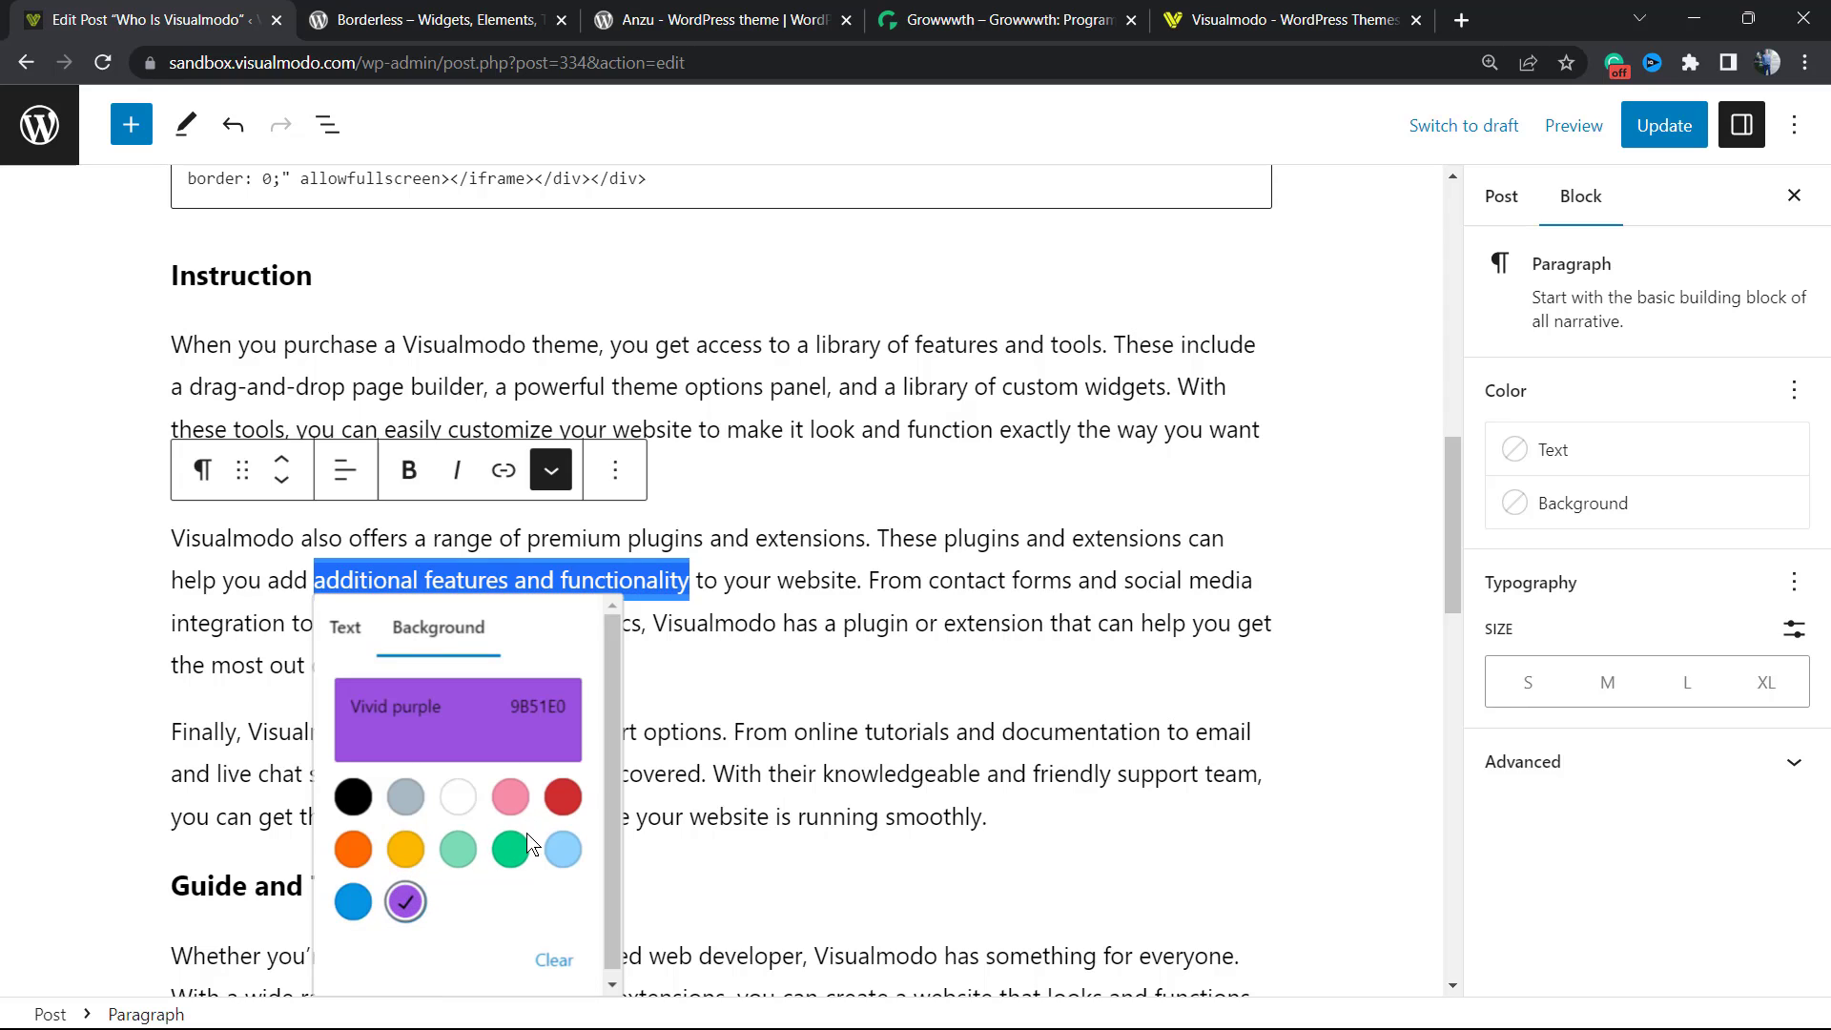
scroll(529, 762, "down", 1)
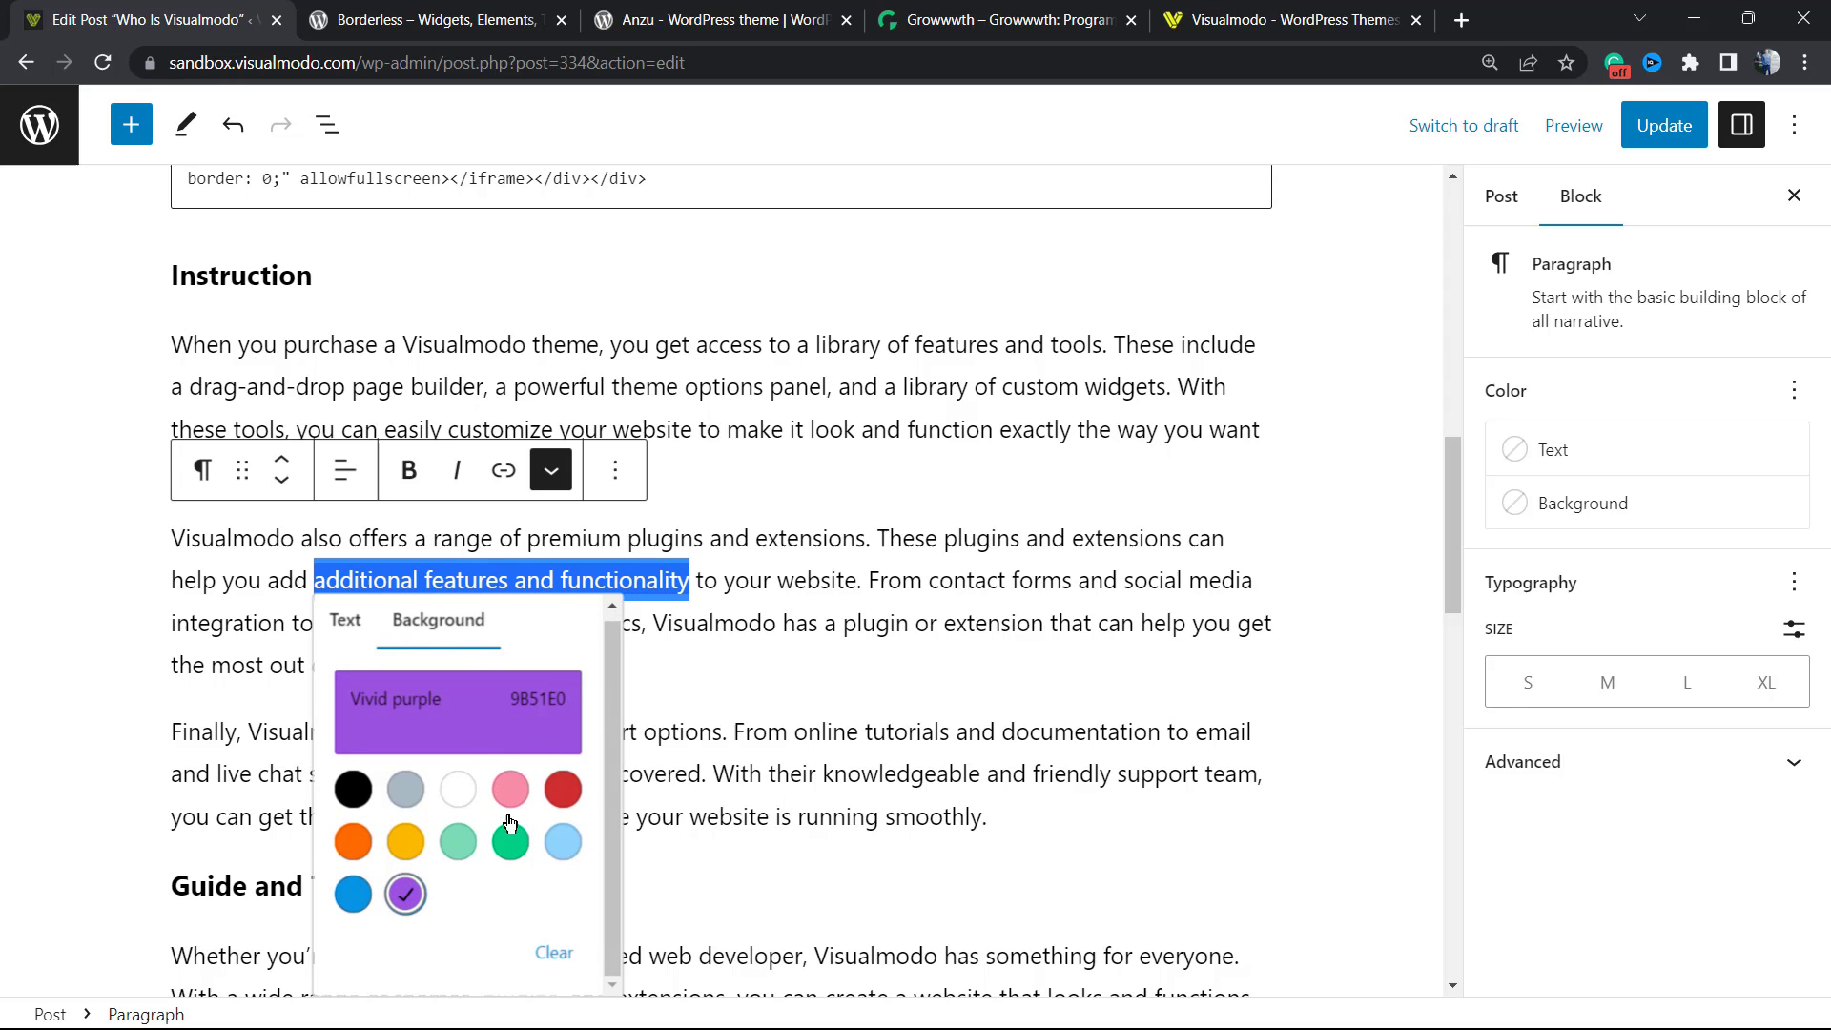
left_click(524, 706)
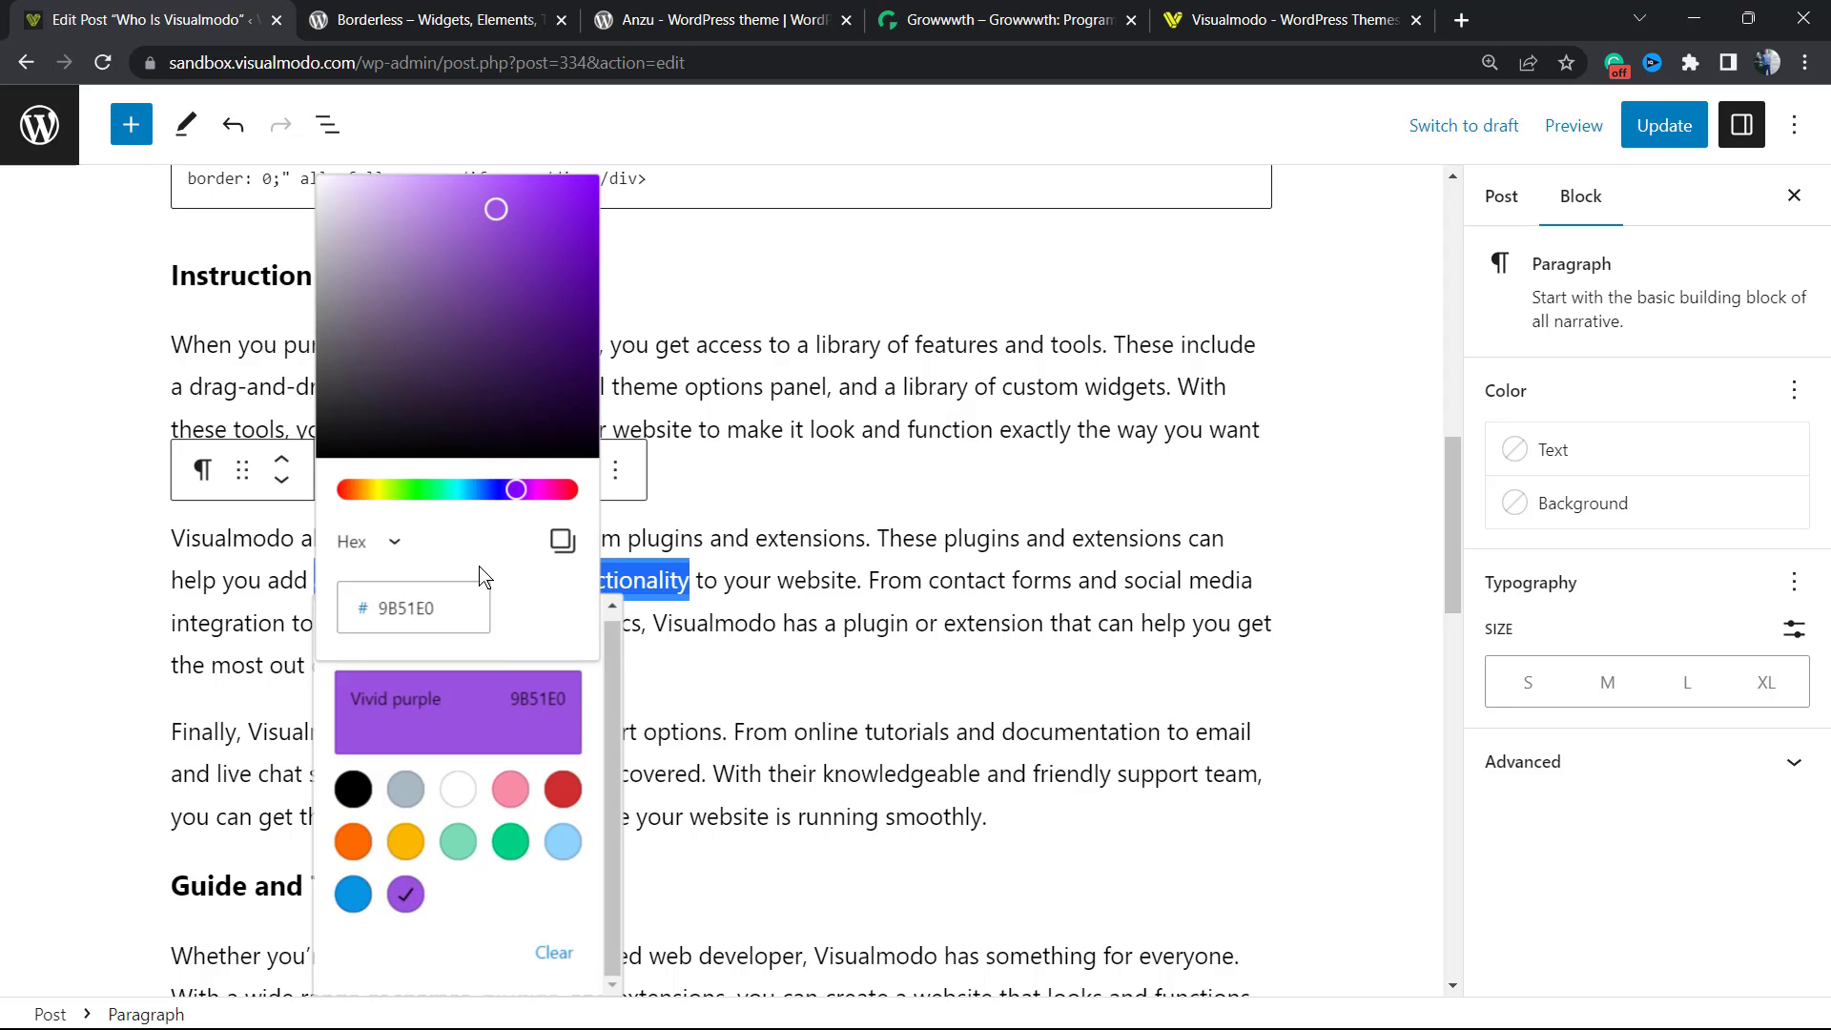
left_click(375, 544)
left_click(354, 620)
left_click(699, 663)
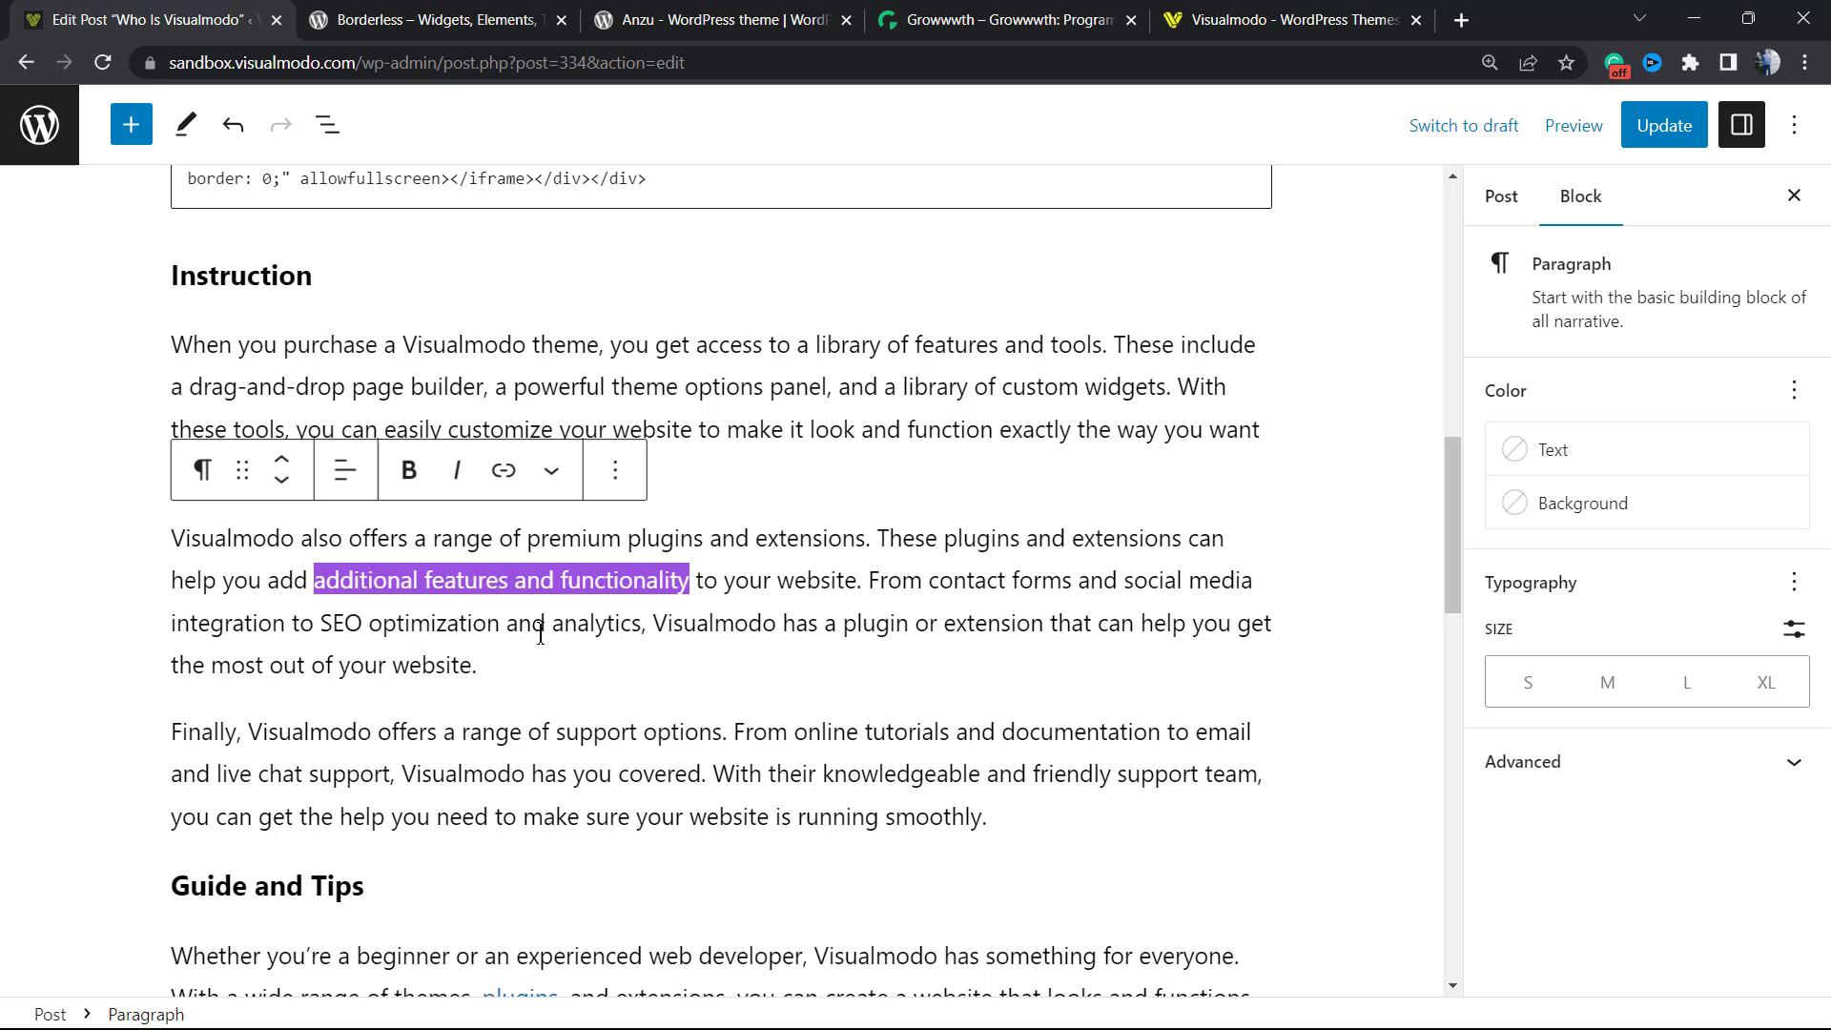
- Save the post changes with Ctrl+S
scroll(556, 611, "up", 1)
scroll(534, 620, "down", 2)
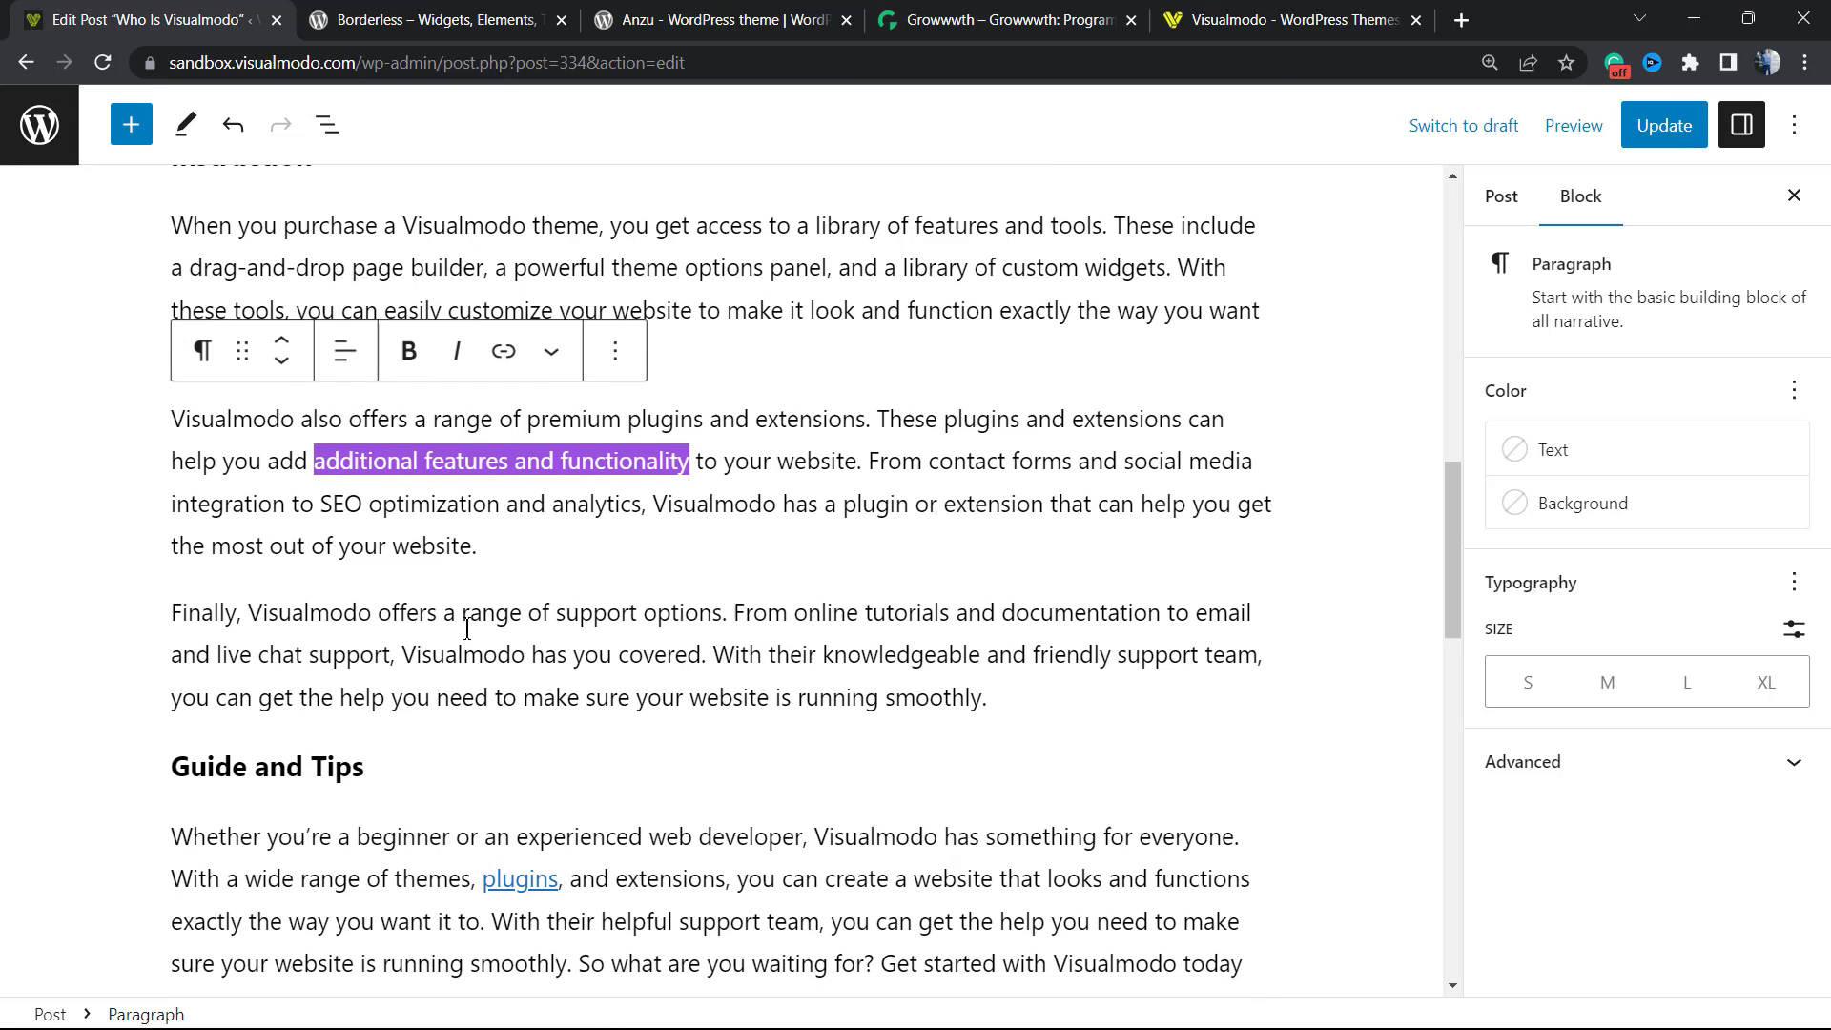
key("ctrl+s")
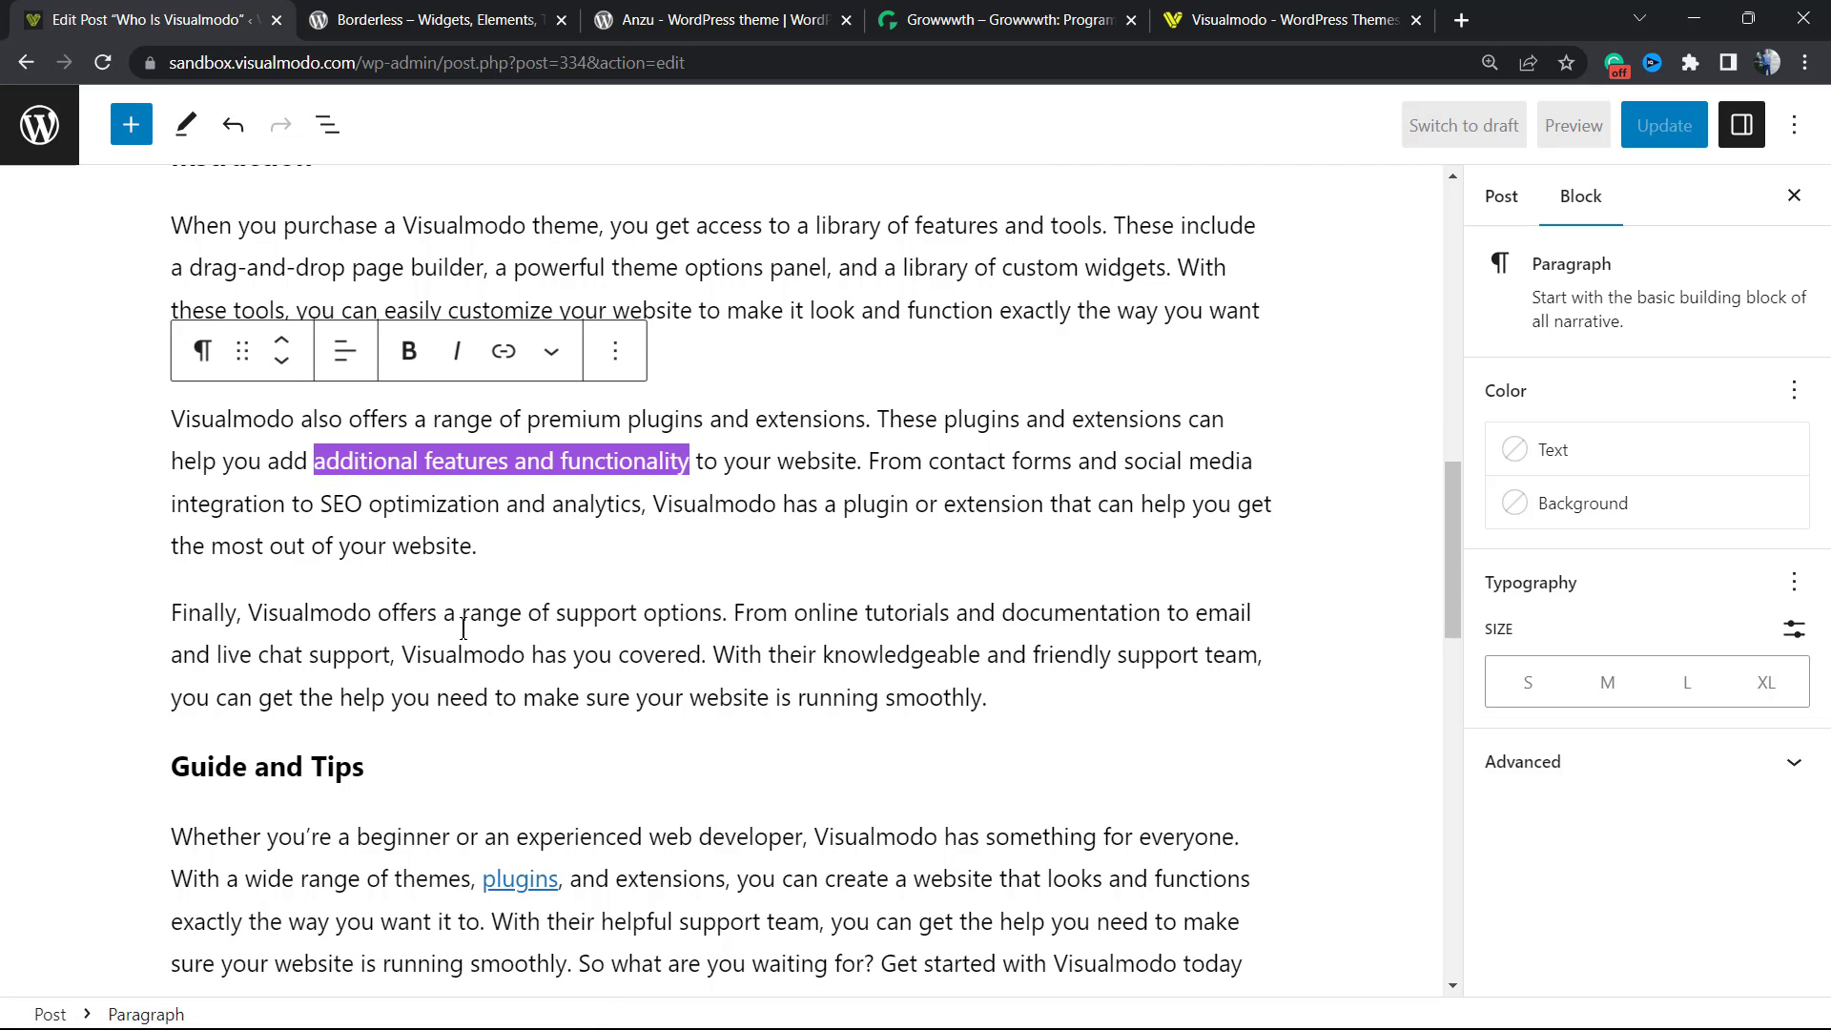
scroll(463, 627, "down", 3)
scroll(476, 687, "up", 2)
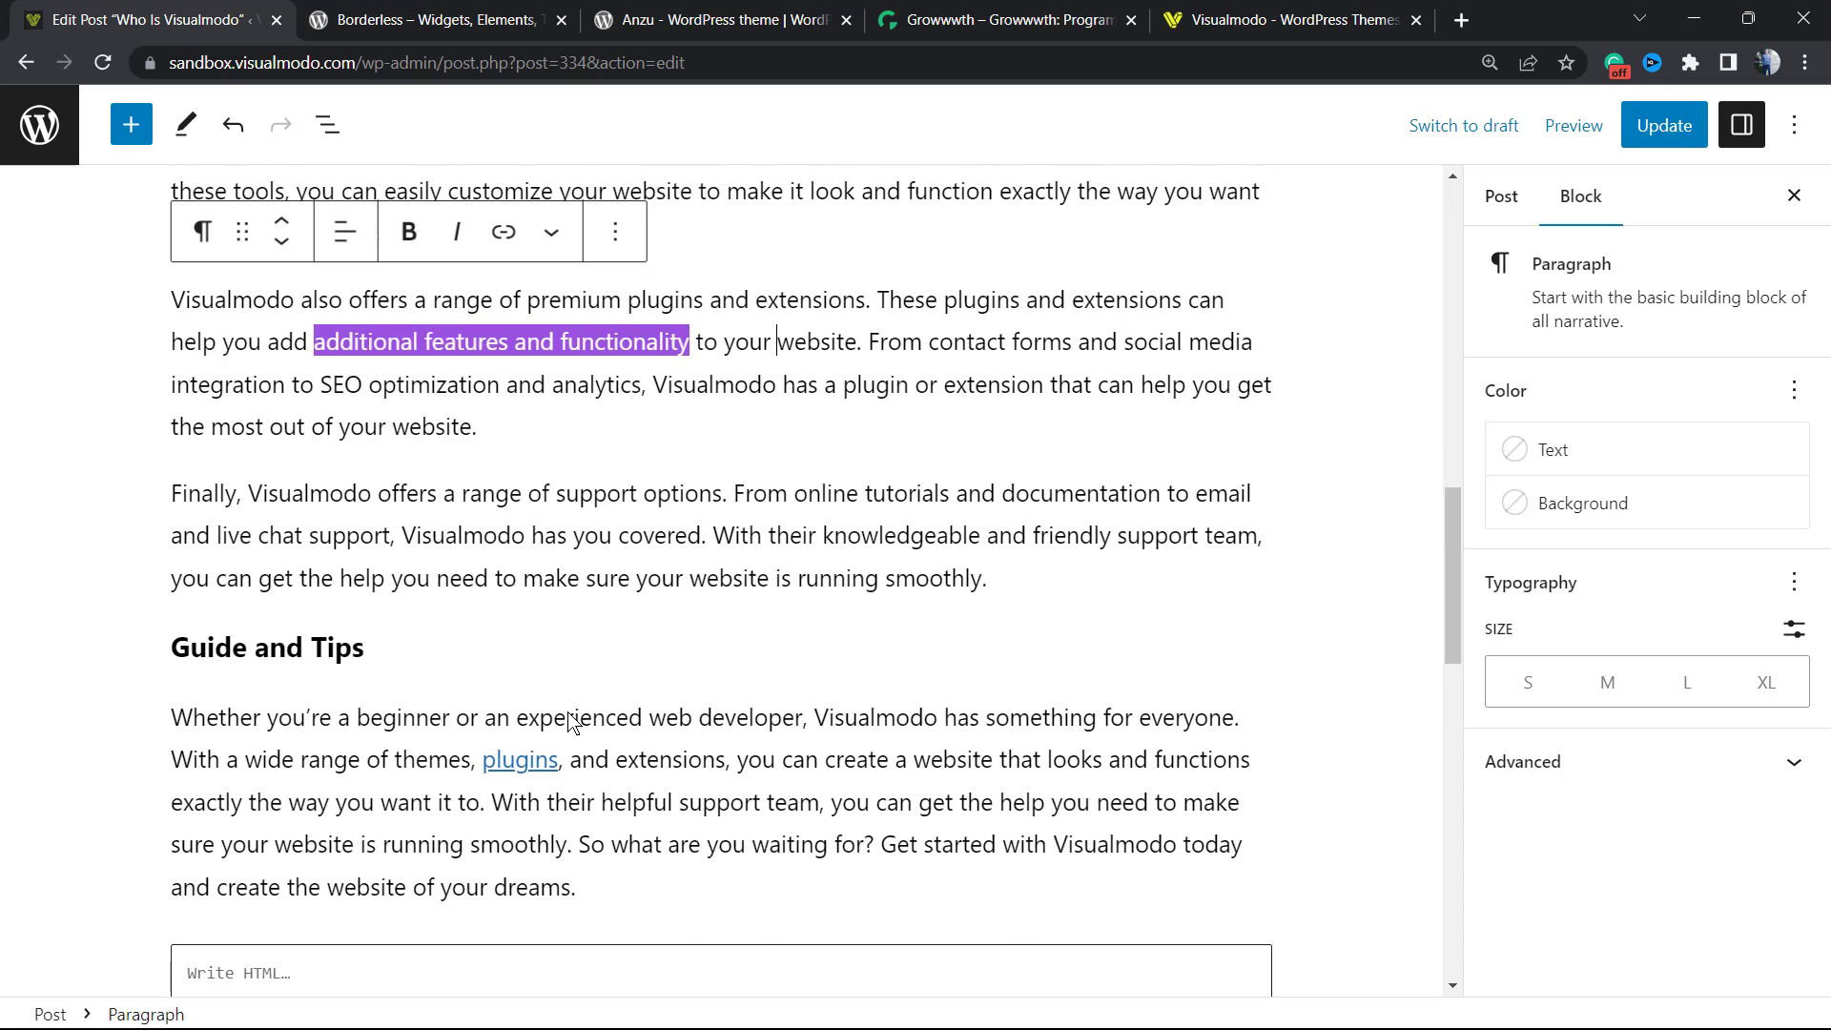
scroll(570, 722, "up", 1)
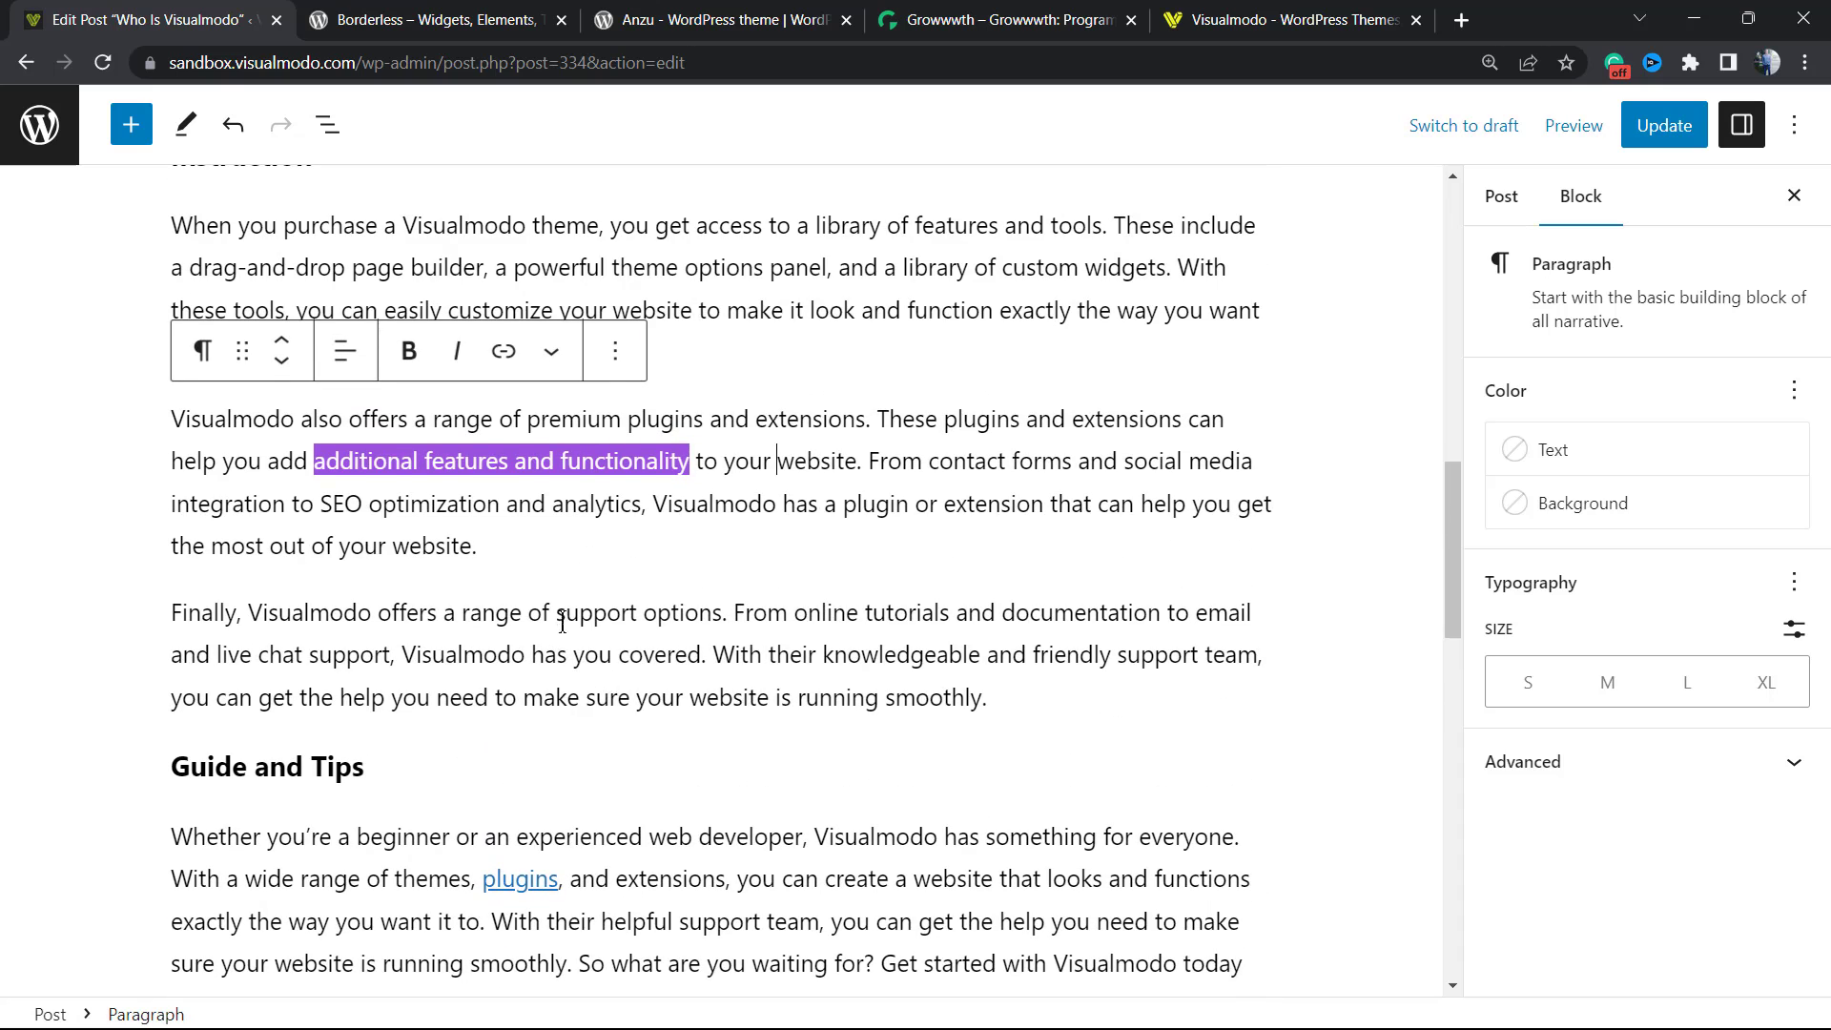
- Highlight 'support options' with black text on a light green background
left_click_drag(553, 613, 723, 613)
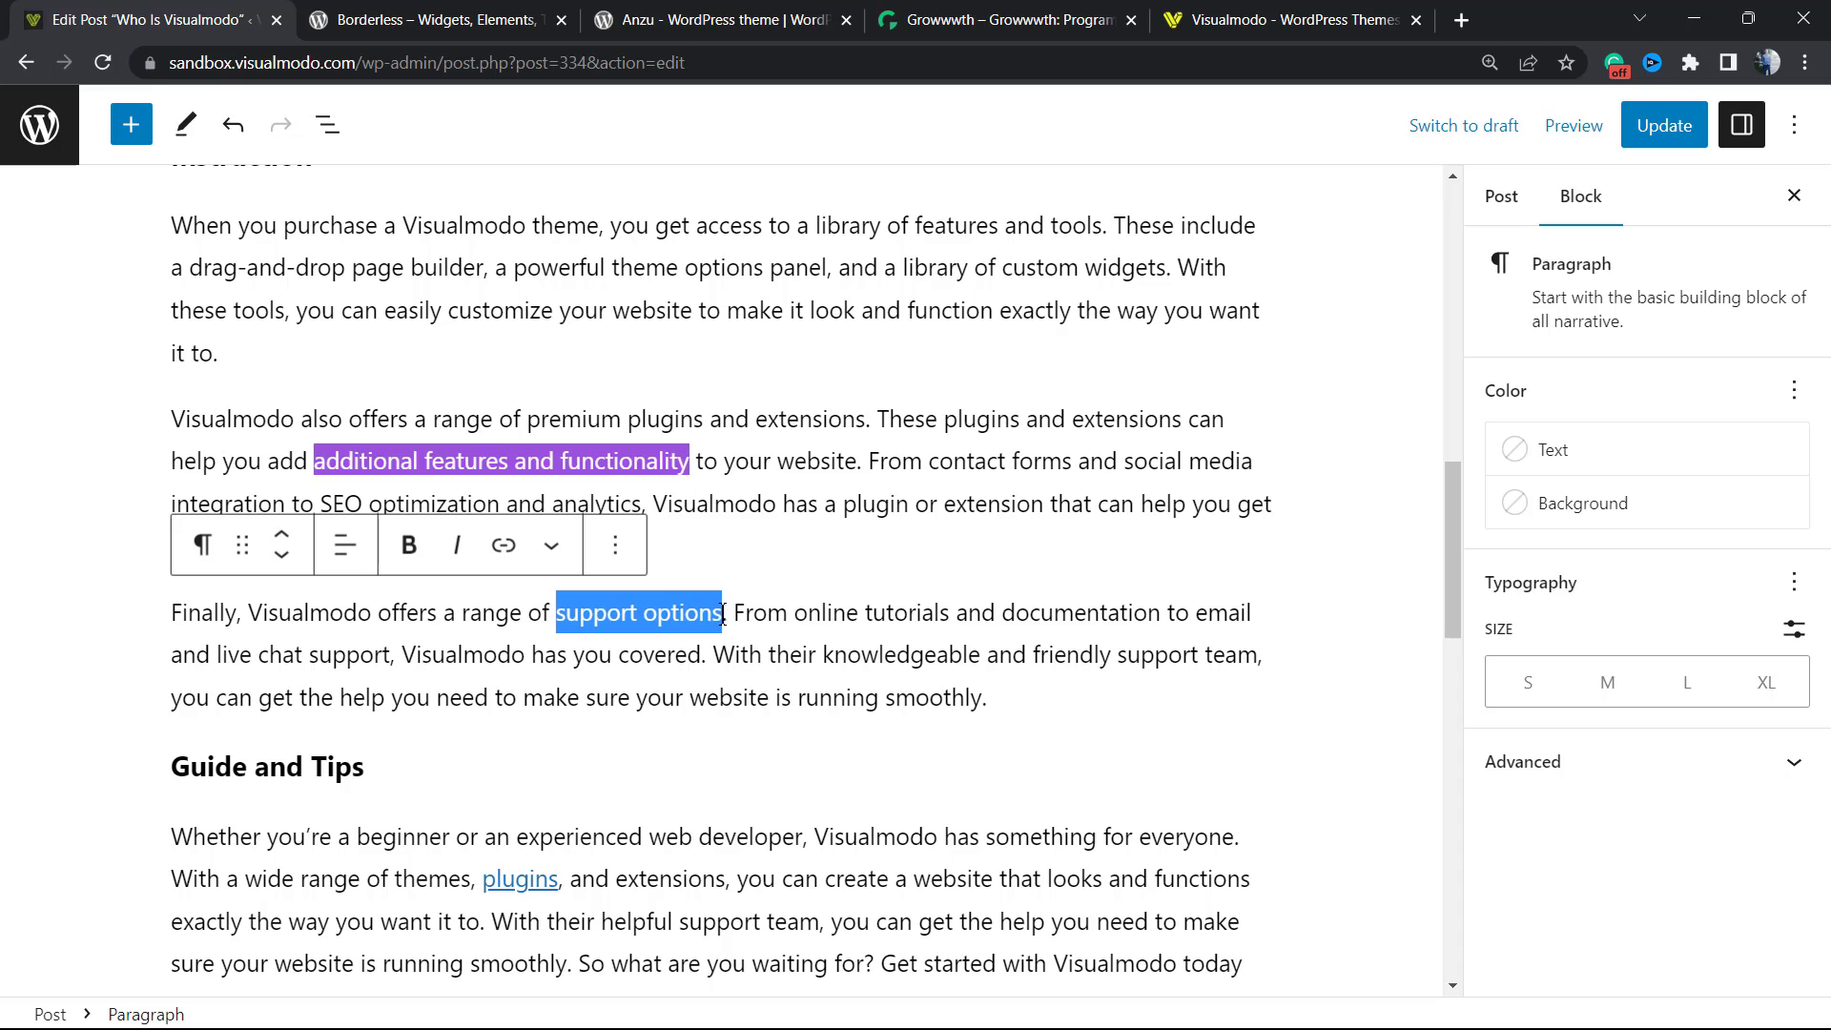
left_click(551, 544)
left_click(586, 626)
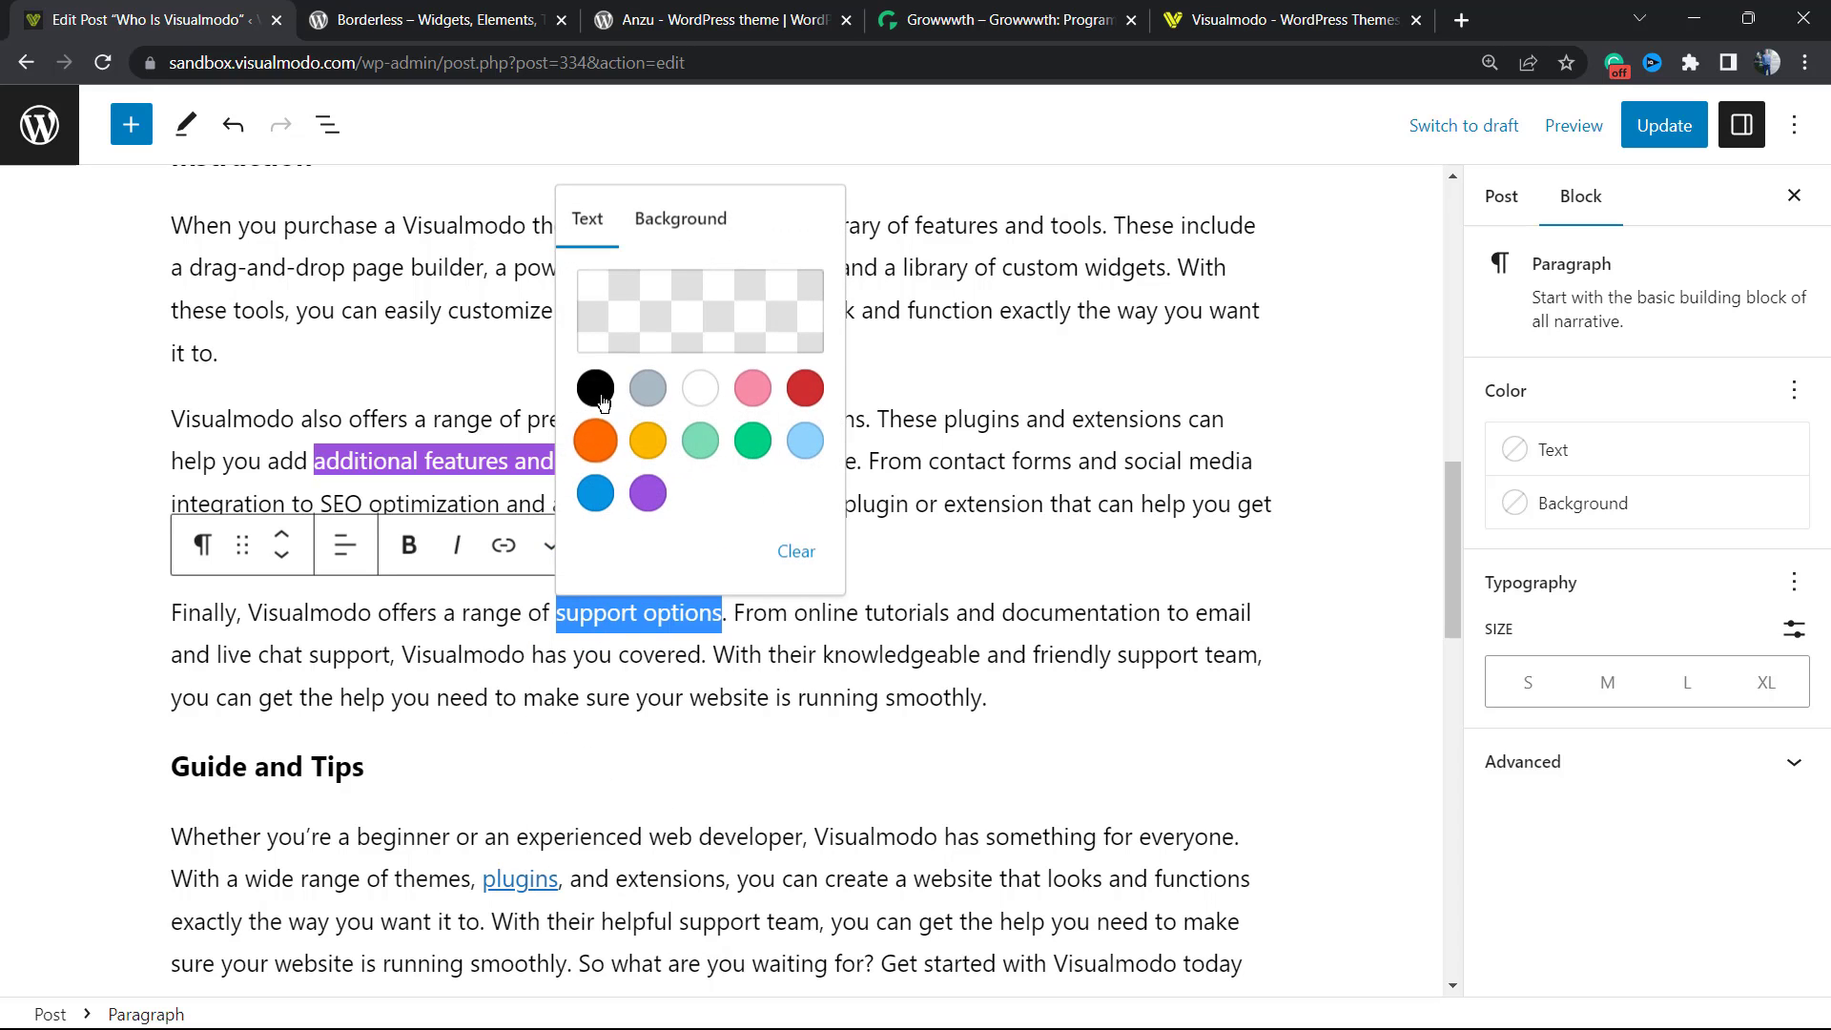
left_click(595, 389)
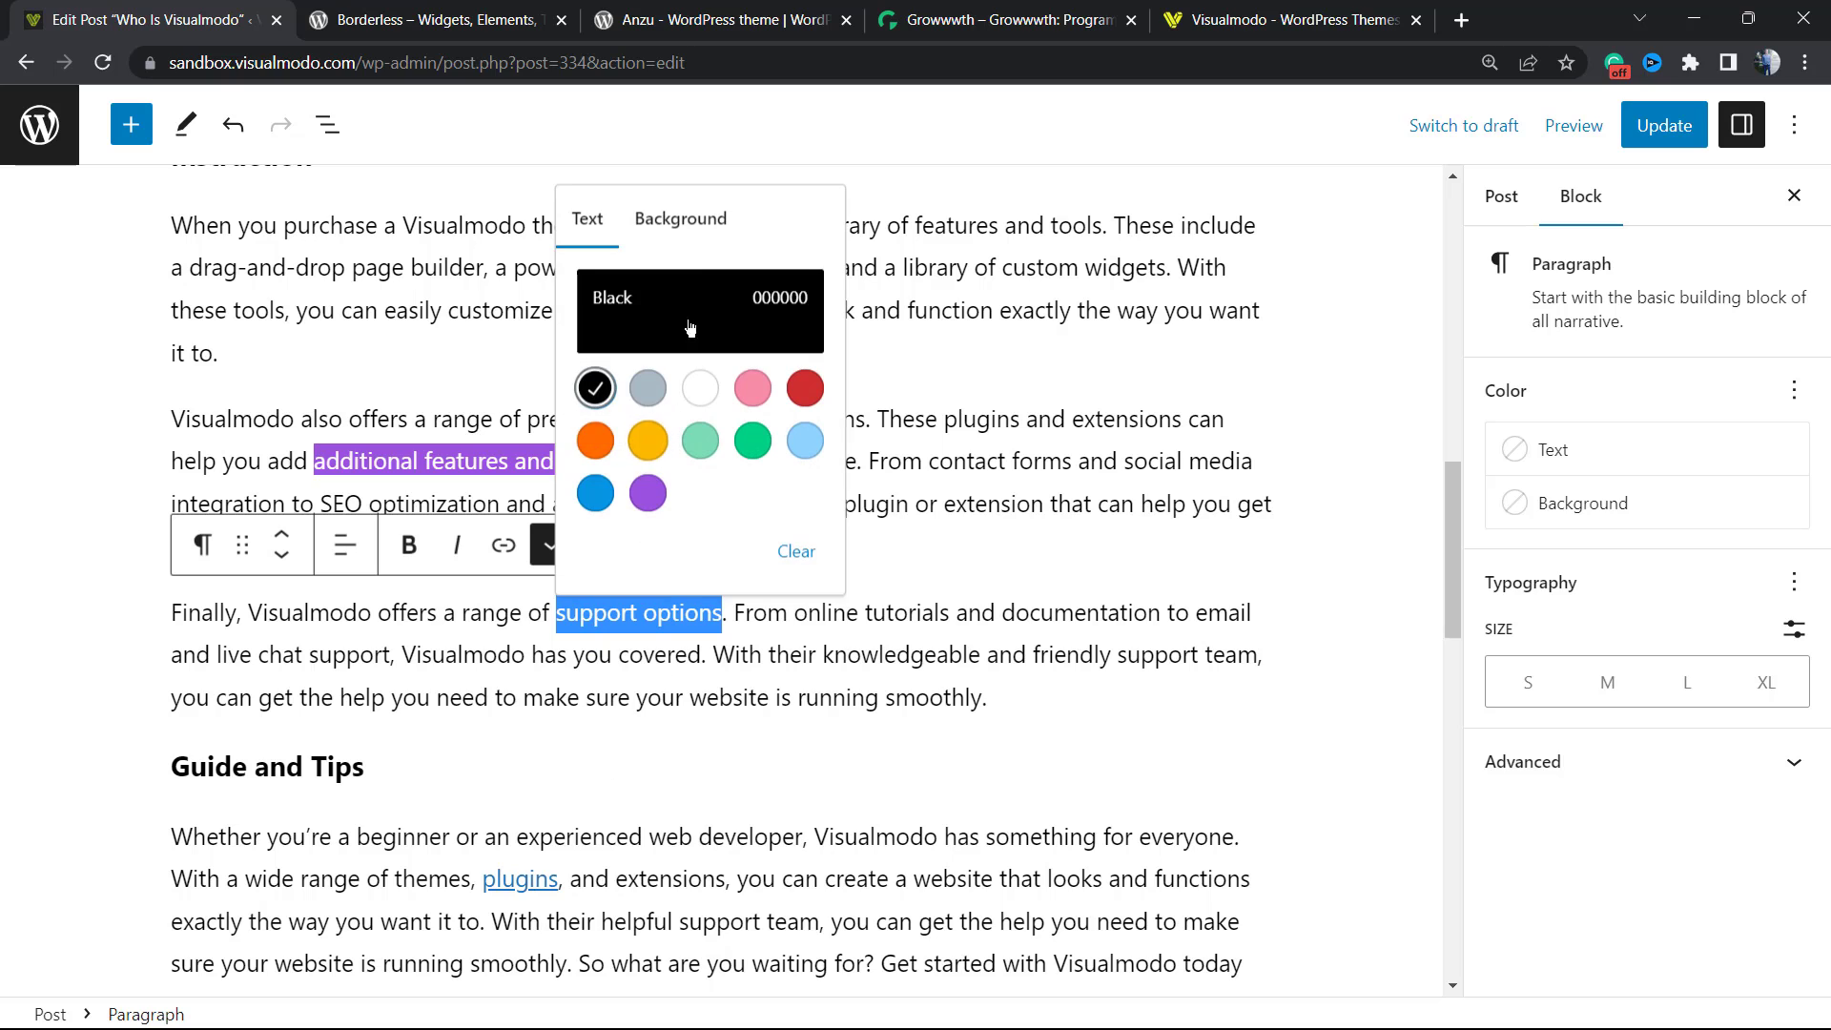
left_click(692, 229)
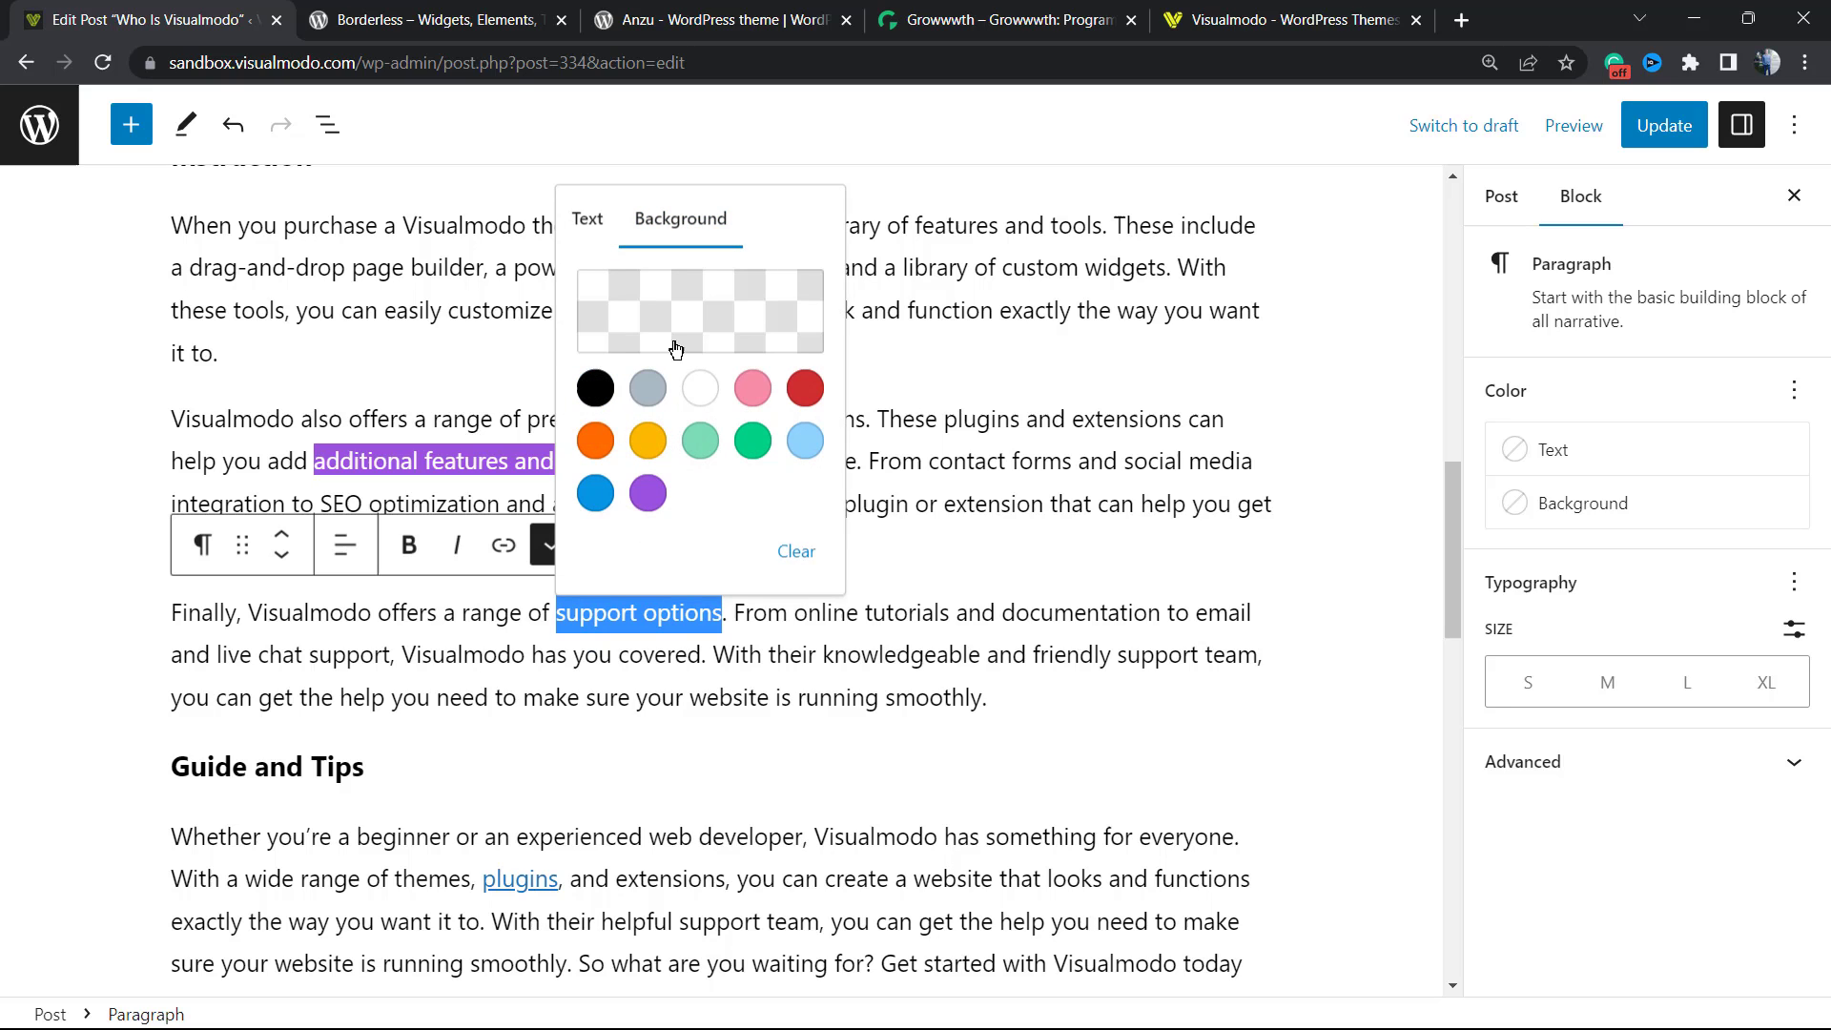
left_click(700, 439)
left_click(871, 613)
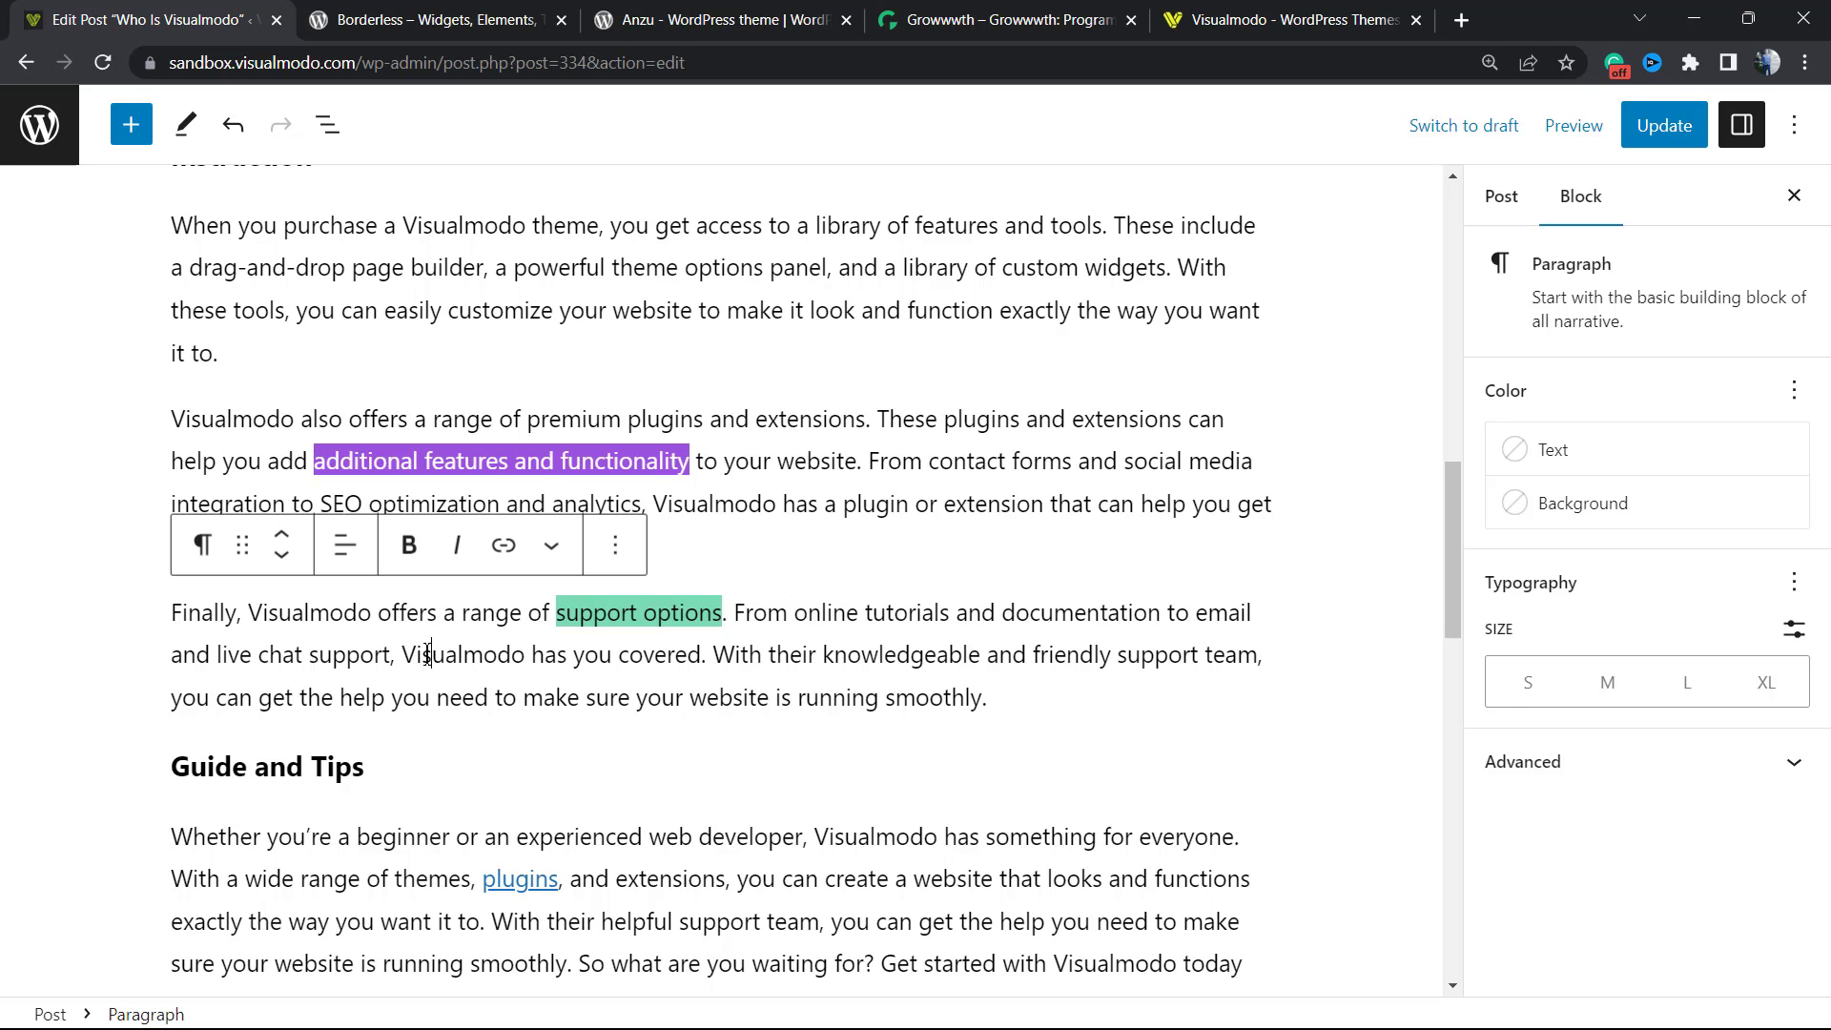
- Review the highlighted phrases and switch to the Borderless plugin page
scroll(795, 644, "up", 4)
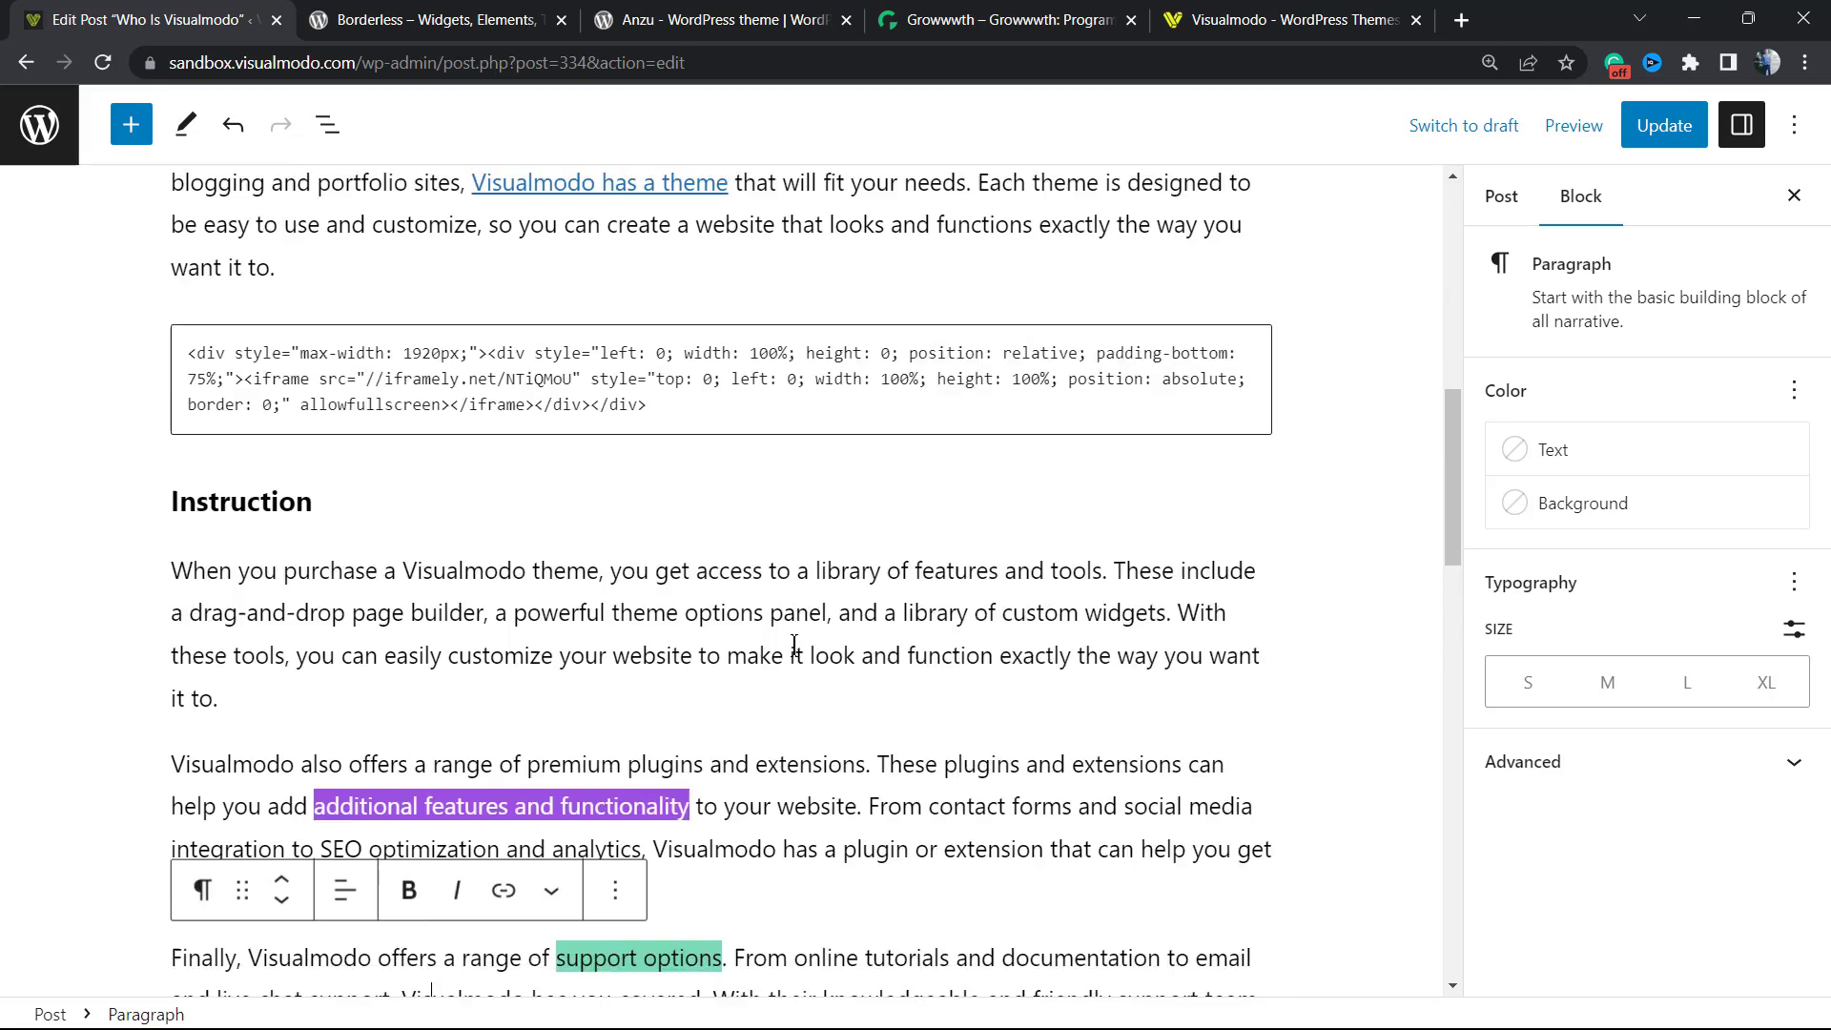
scroll(794, 644, "up", 5)
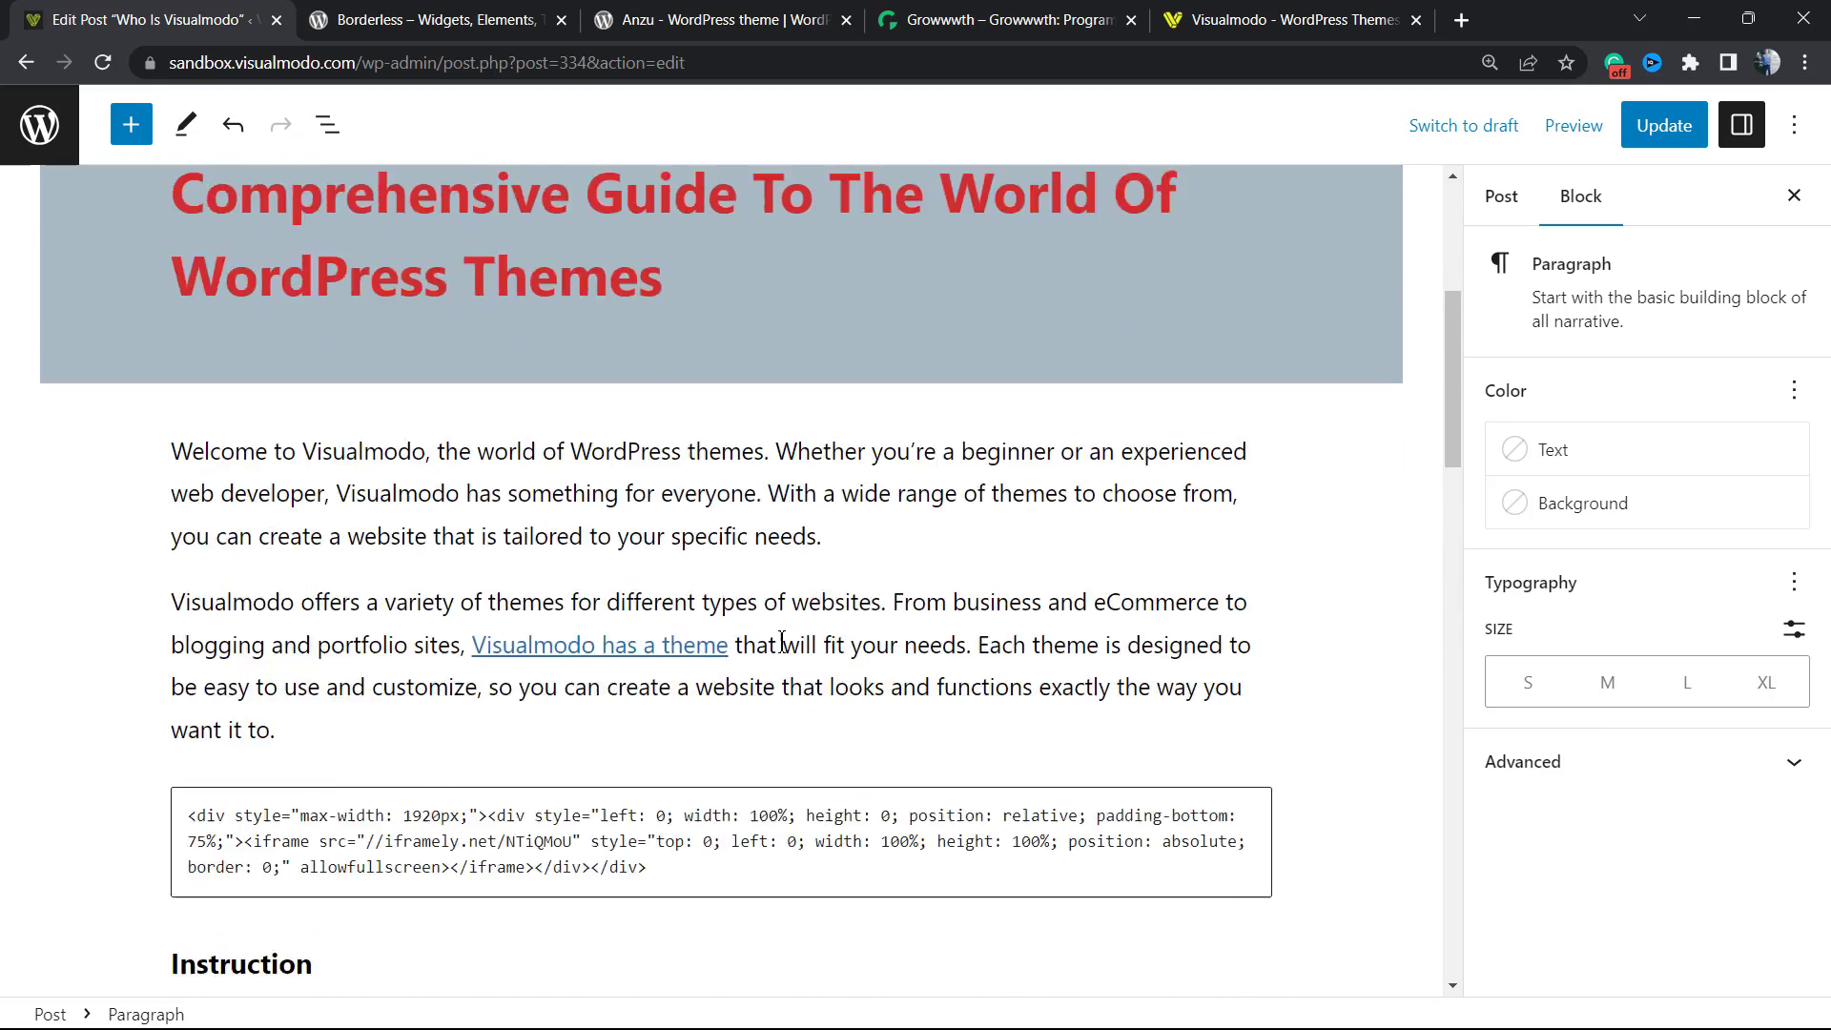
scroll(782, 642, "down", 7)
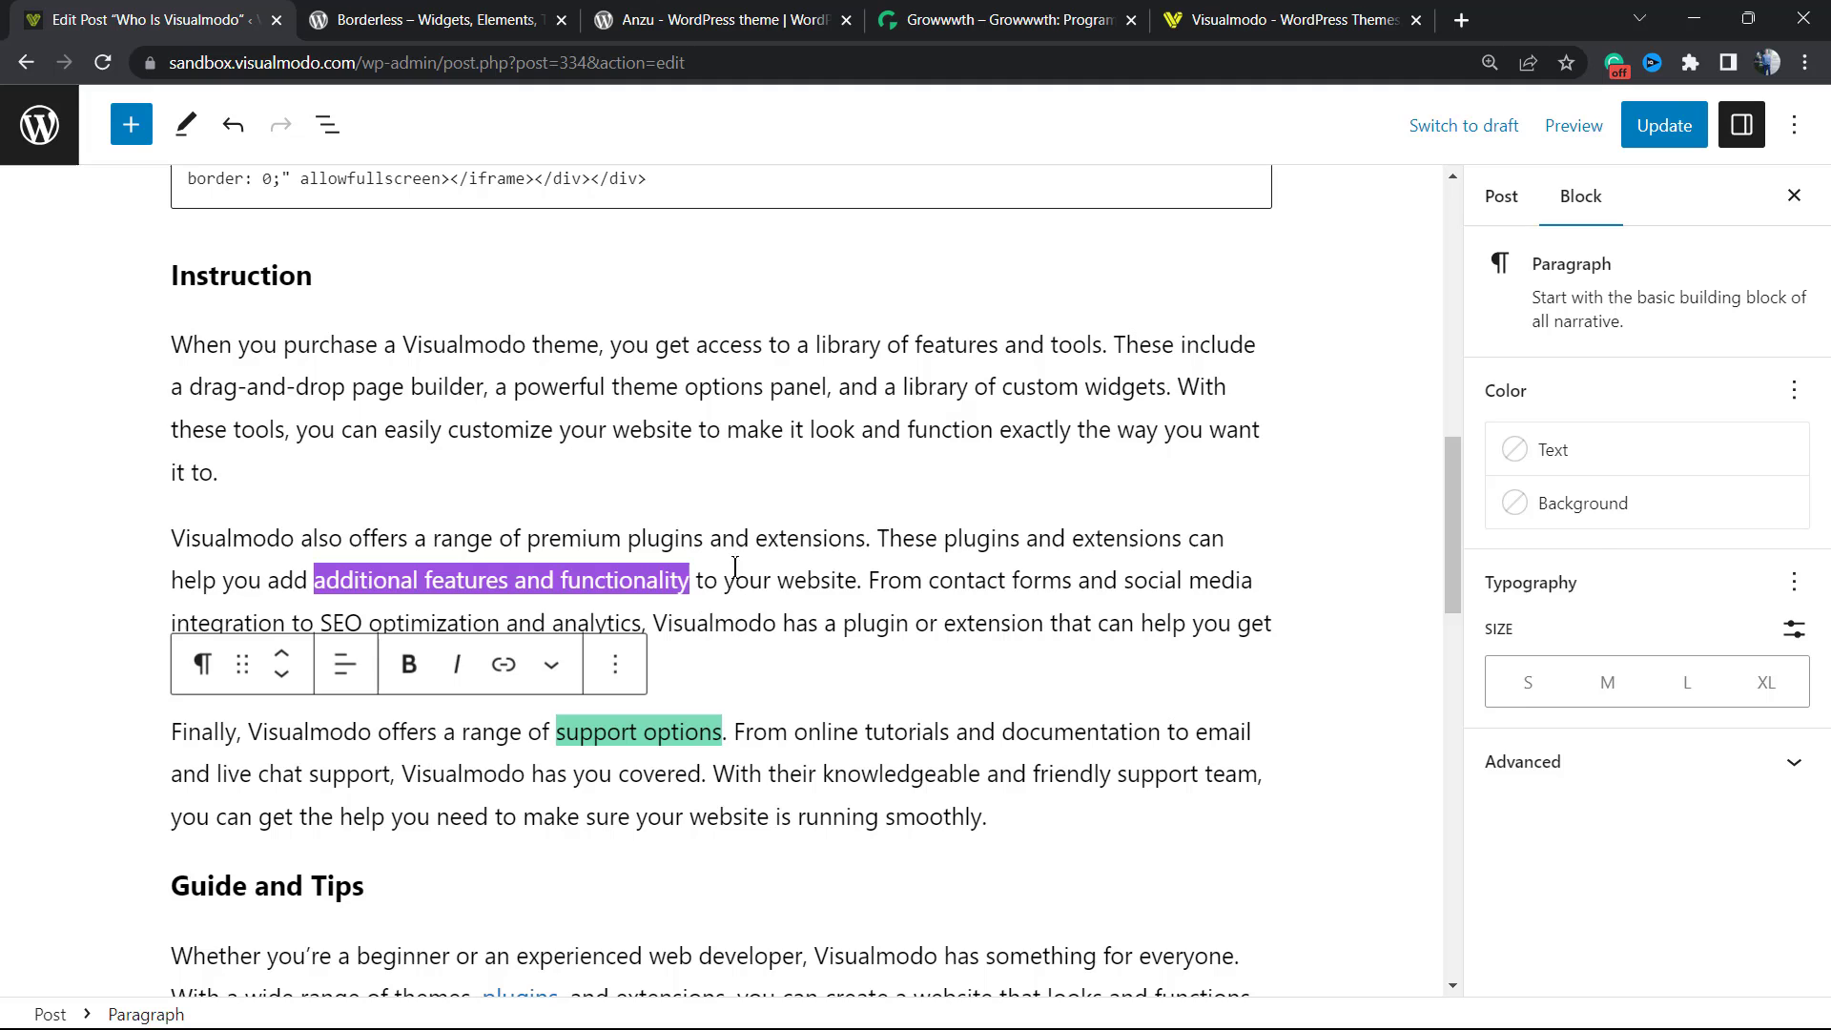
left_click(502, 17)
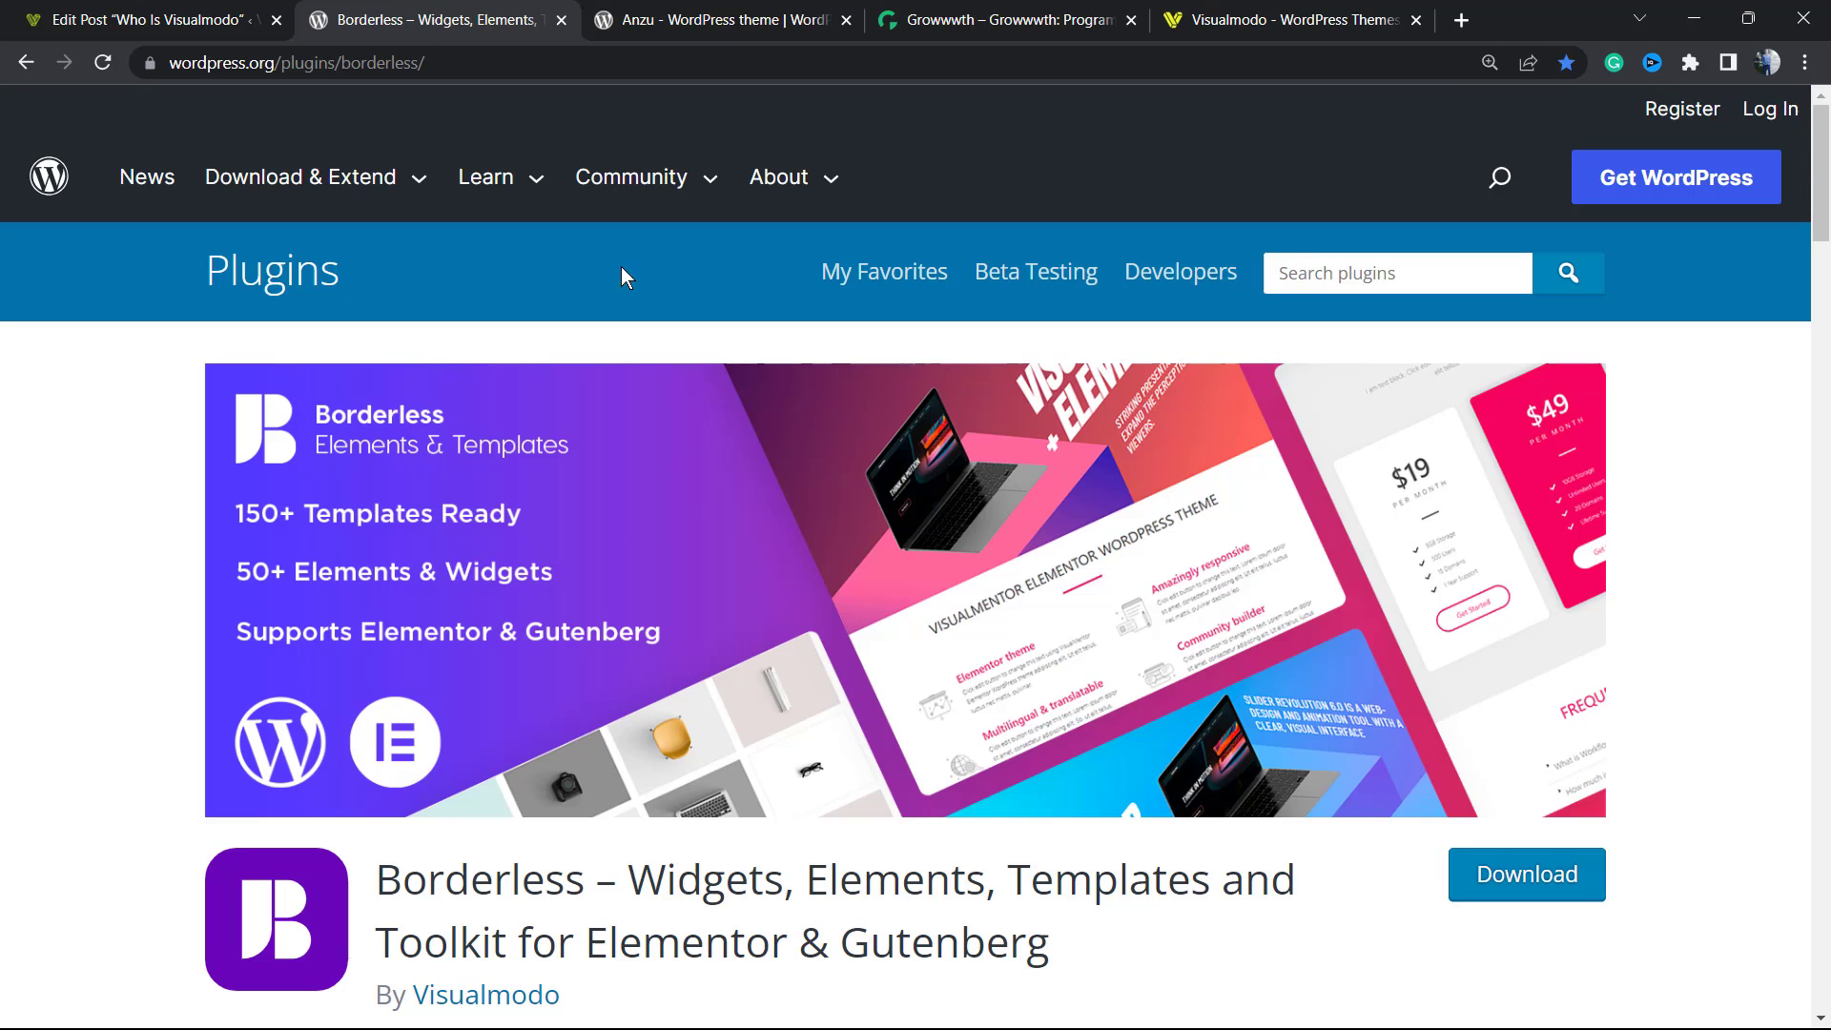
- Switch to the Anzu theme page on wordpress.org and briefly select its title
left_click(716, 19)
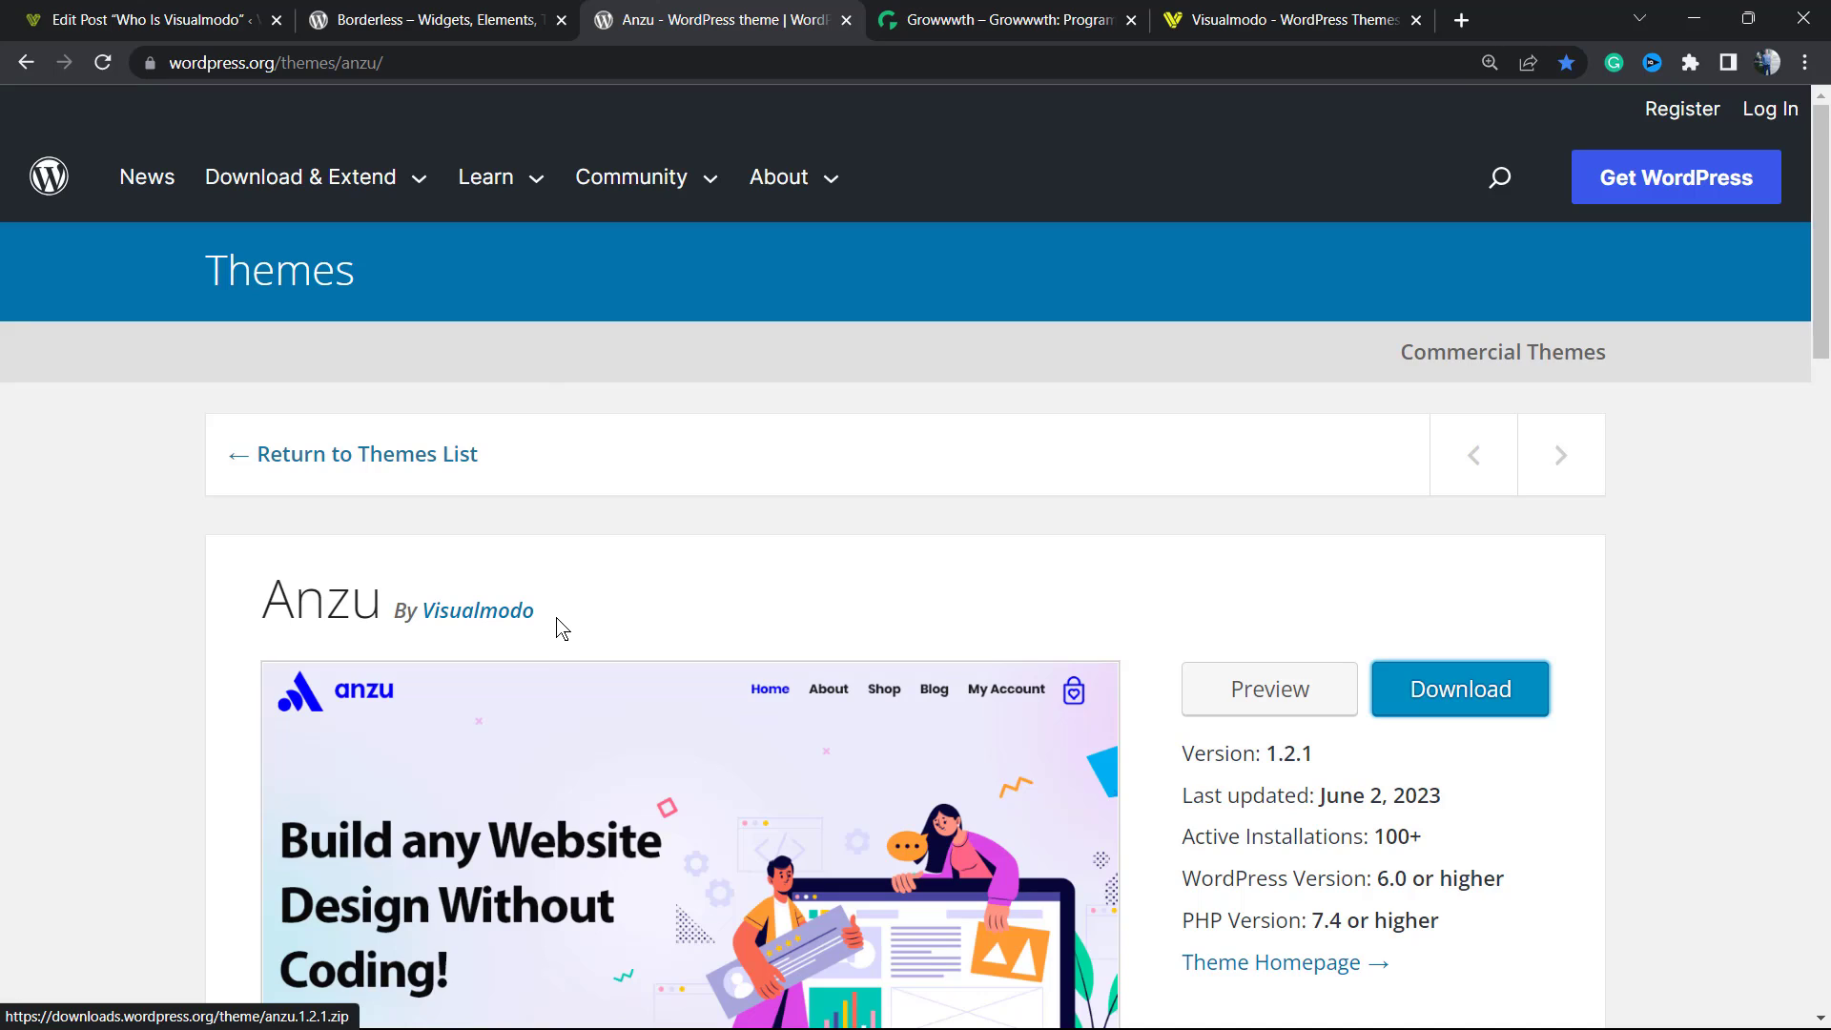
double_click(292, 617)
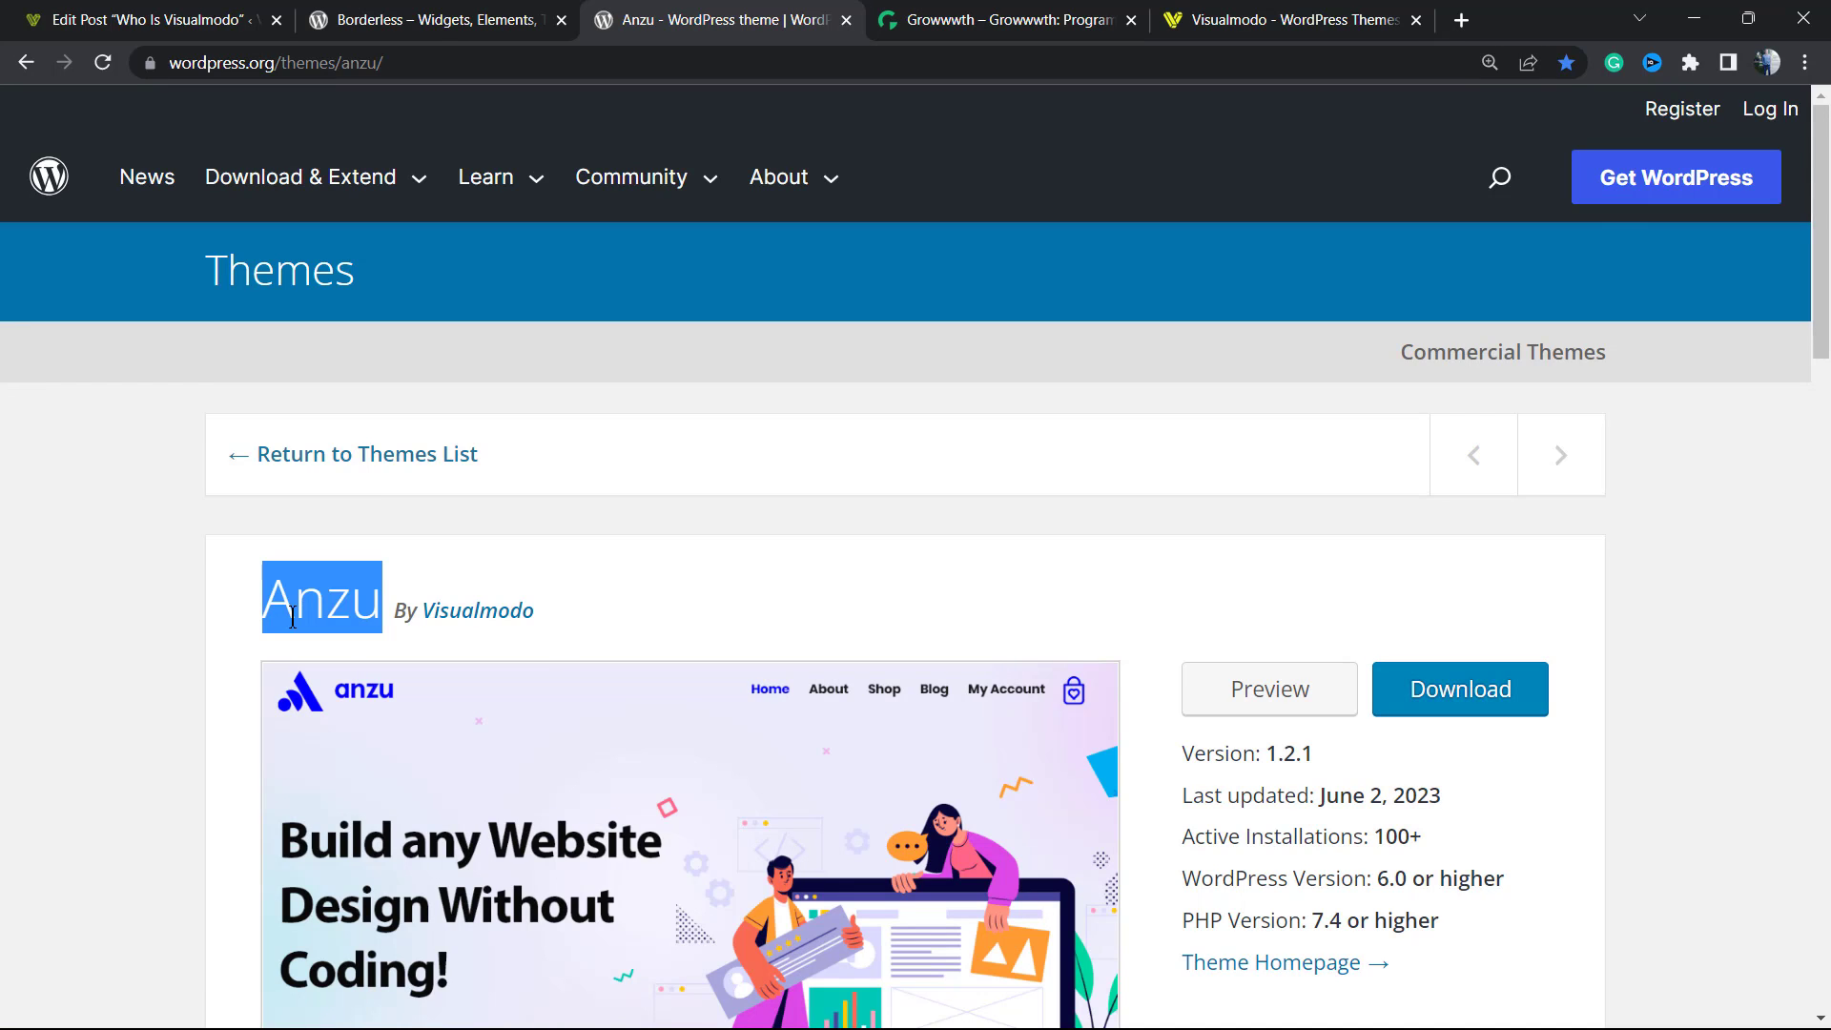
left_click(927, 542)
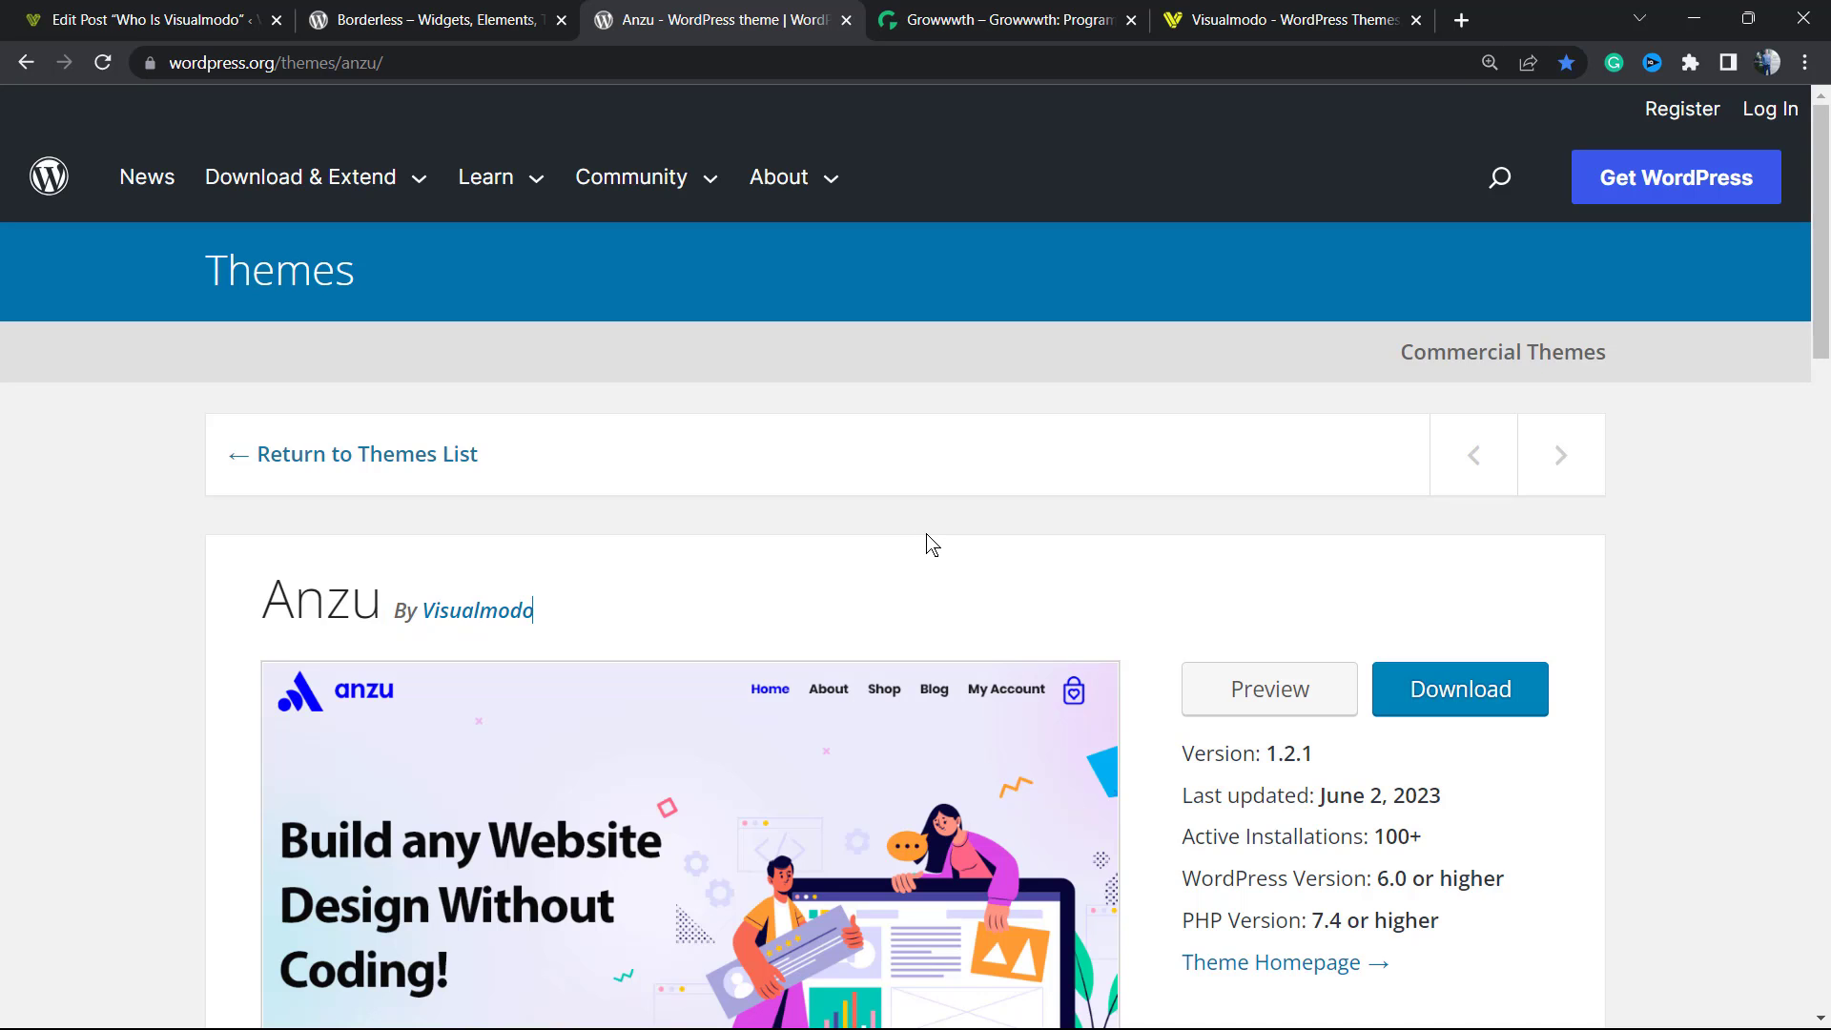
- Browse the Growwwth site directory cards, then switch to the visualmodo.com homepage
left_click(947, 16)
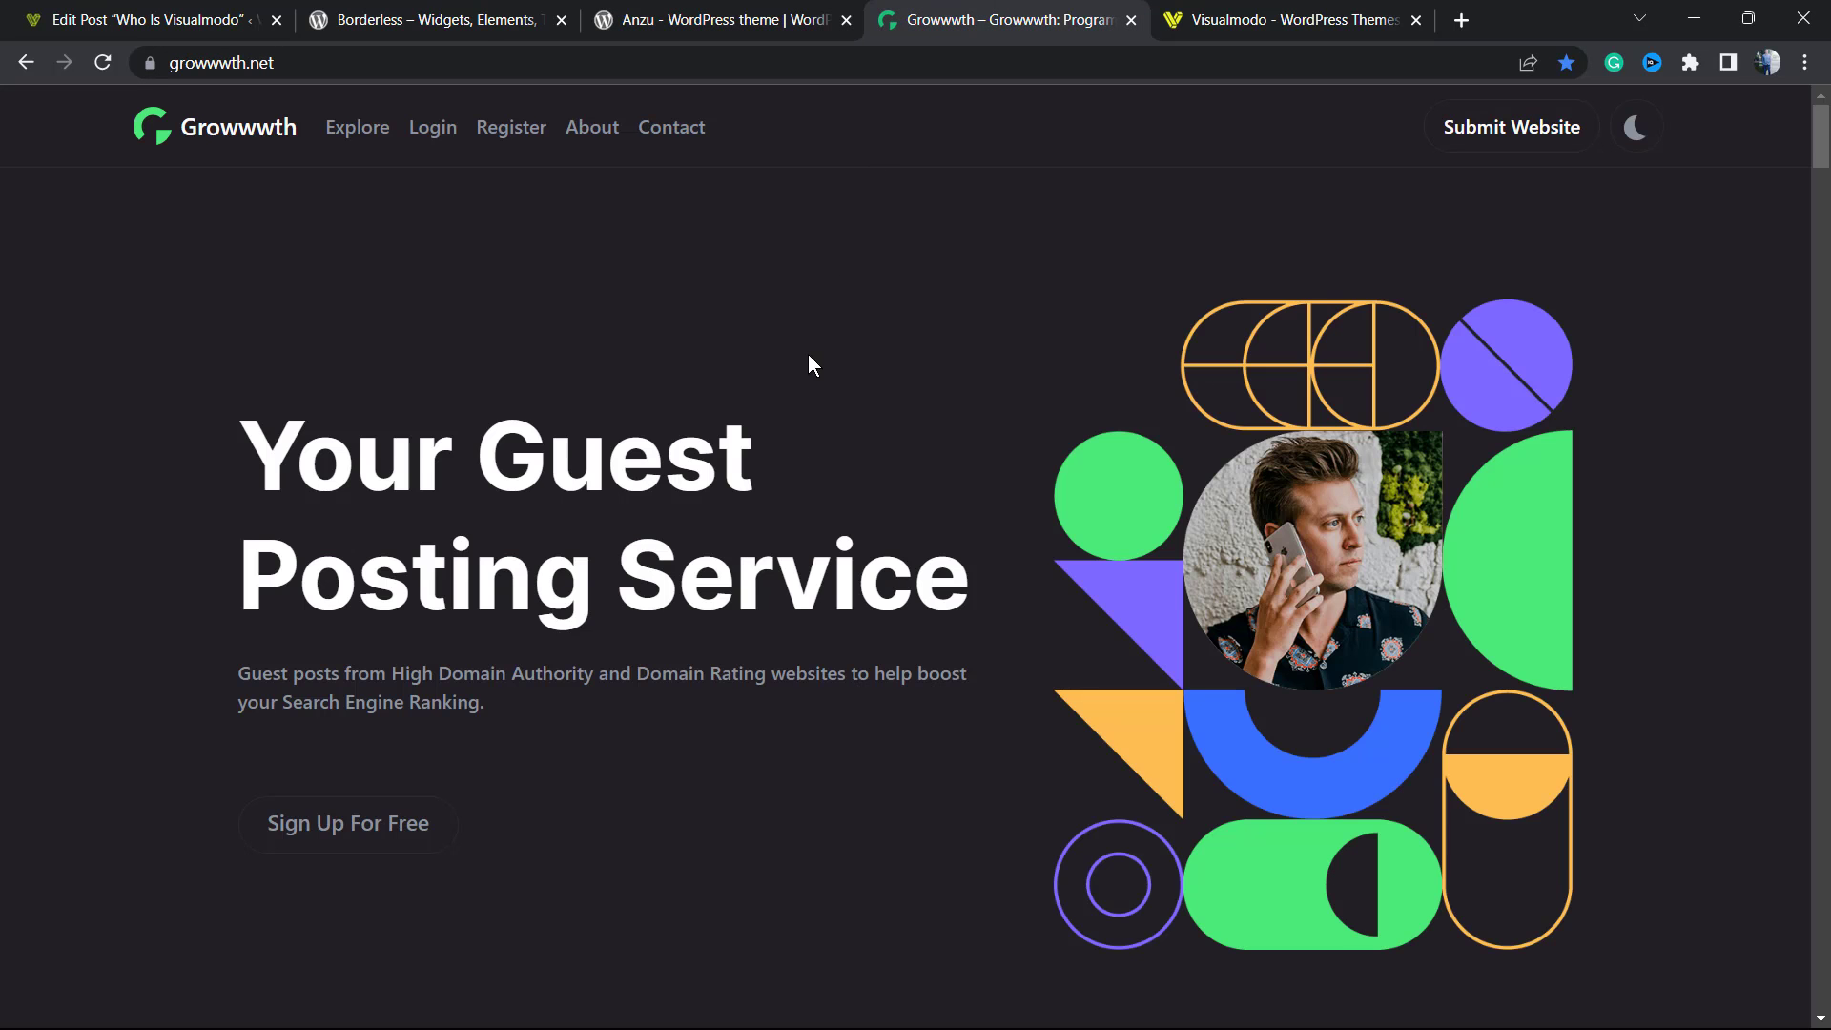
scroll(689, 580, "down", 8)
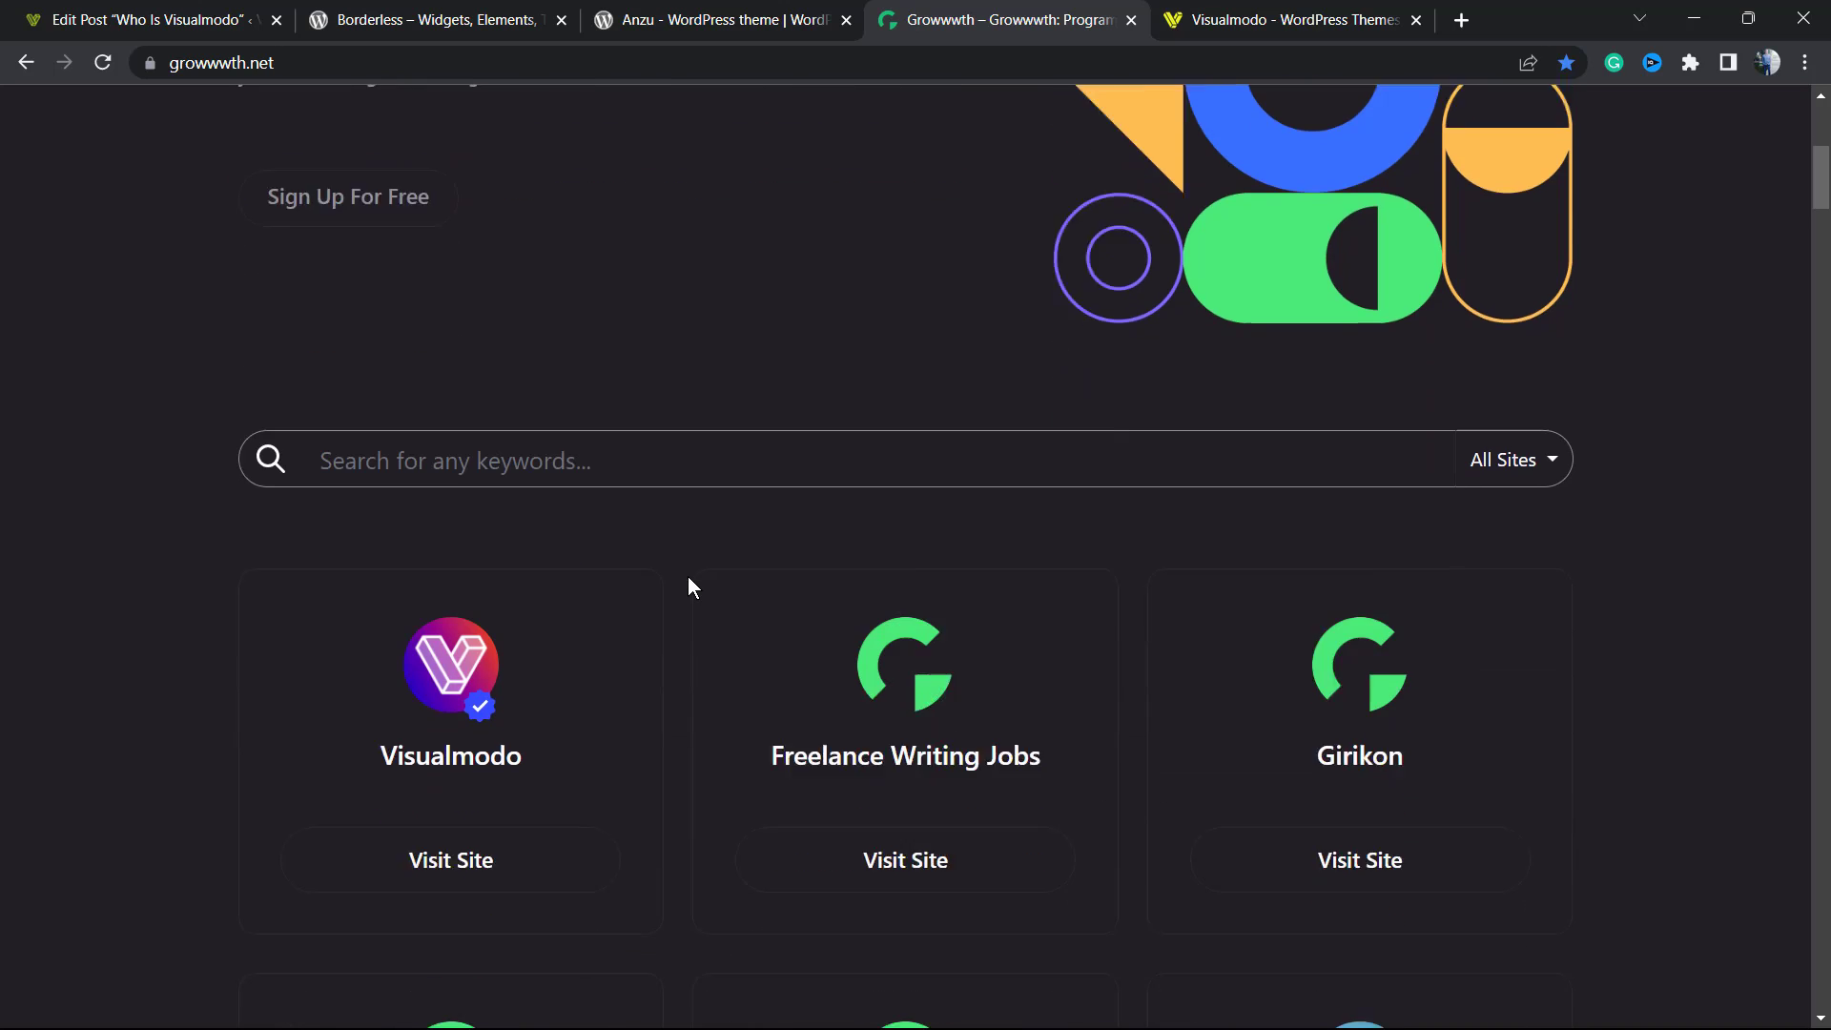
scroll(661, 648, "down", 5)
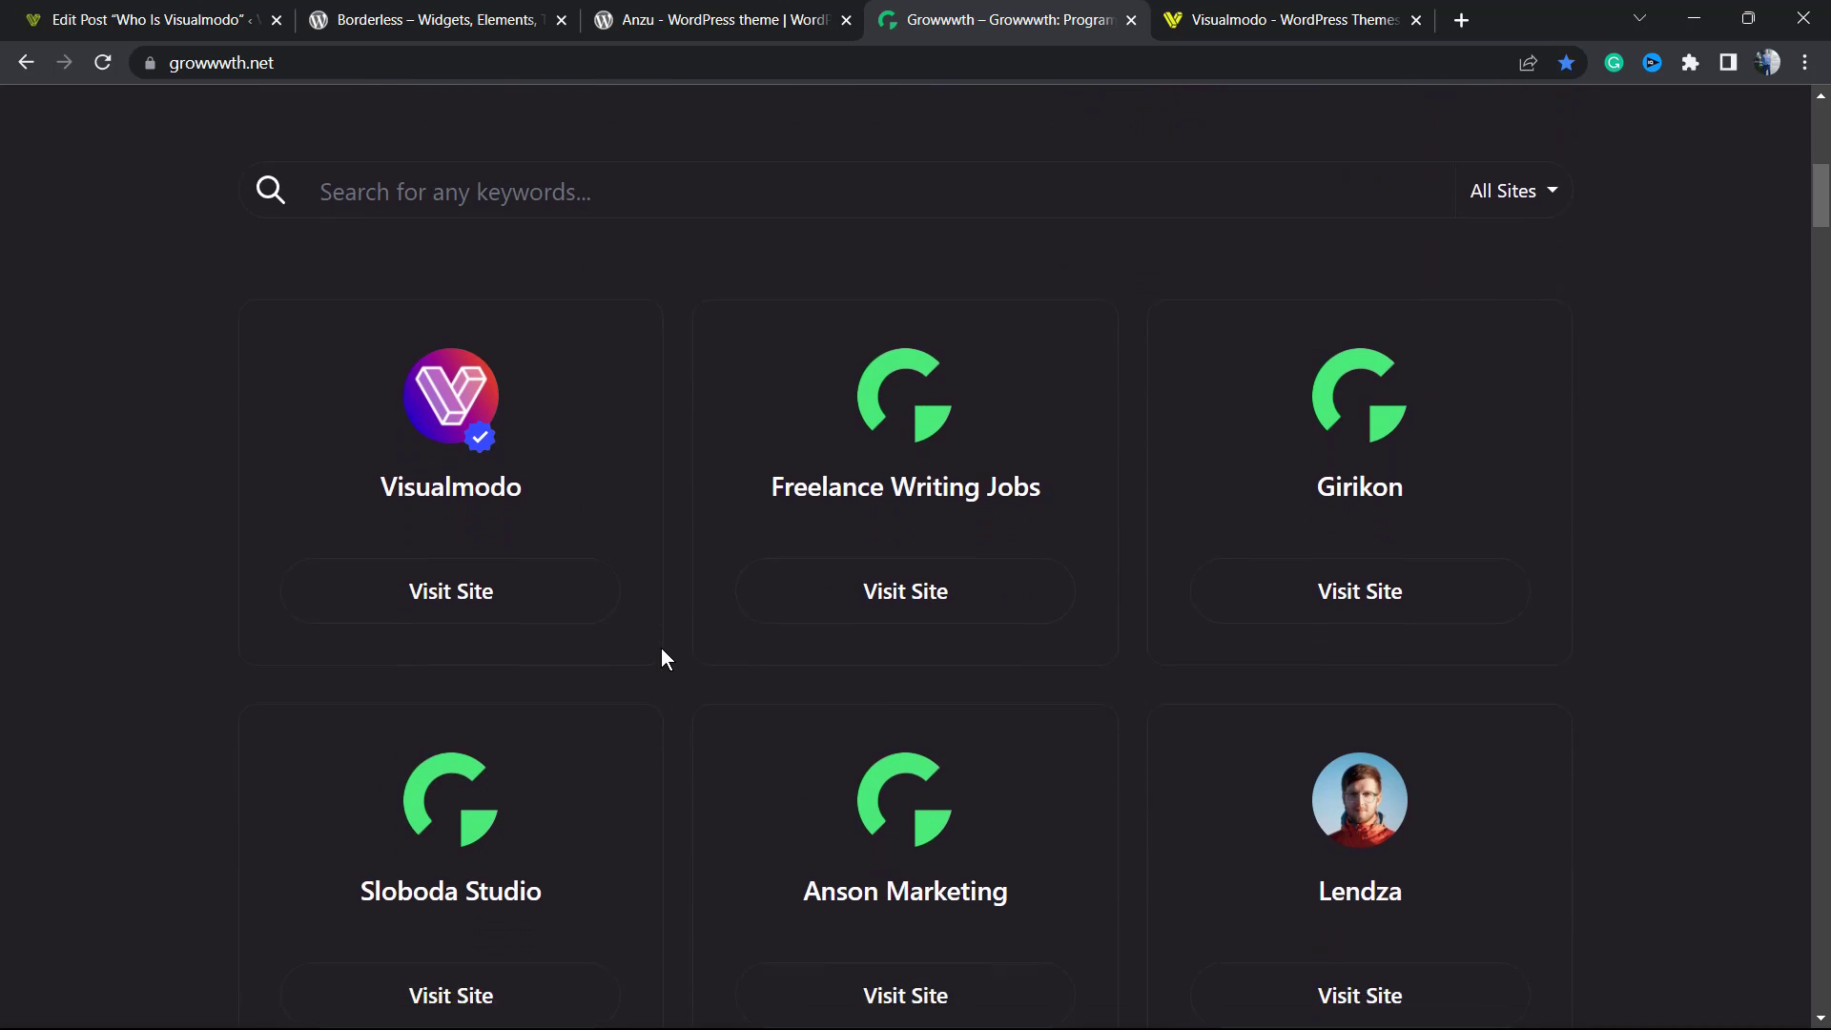
scroll(656, 644, "down", 12)
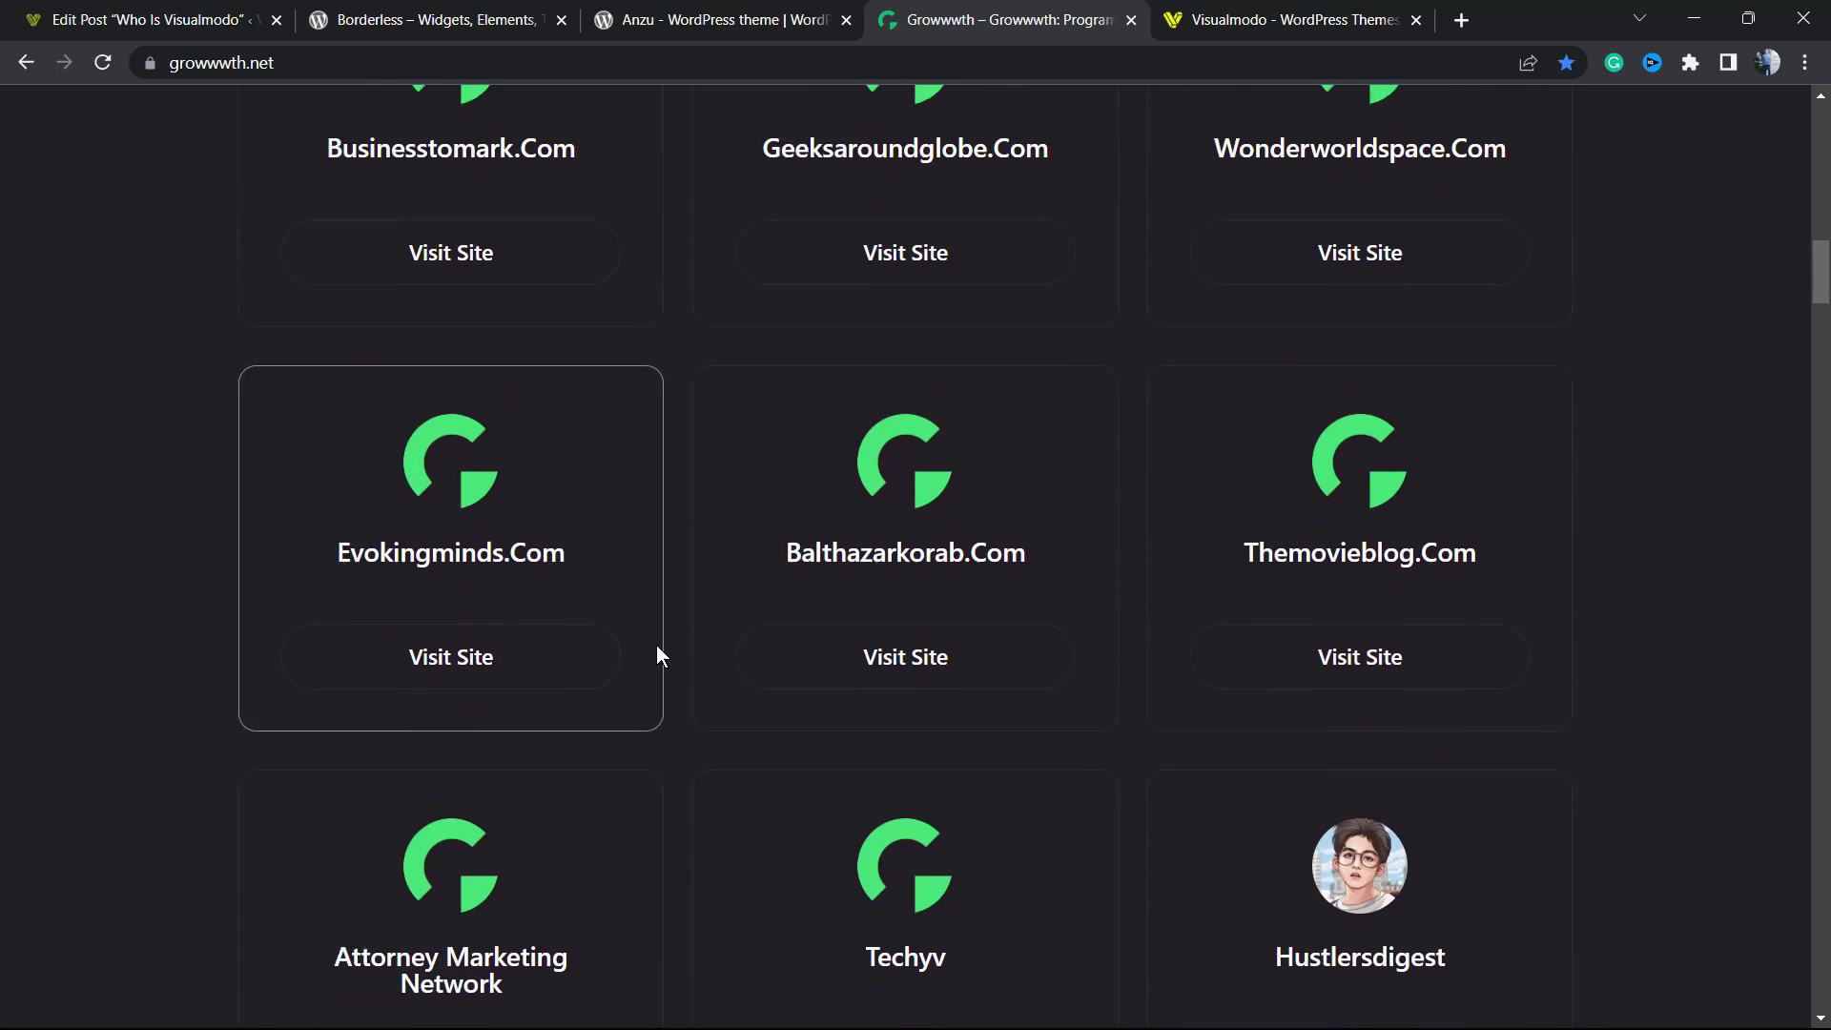
scroll(656, 644, "down", 12)
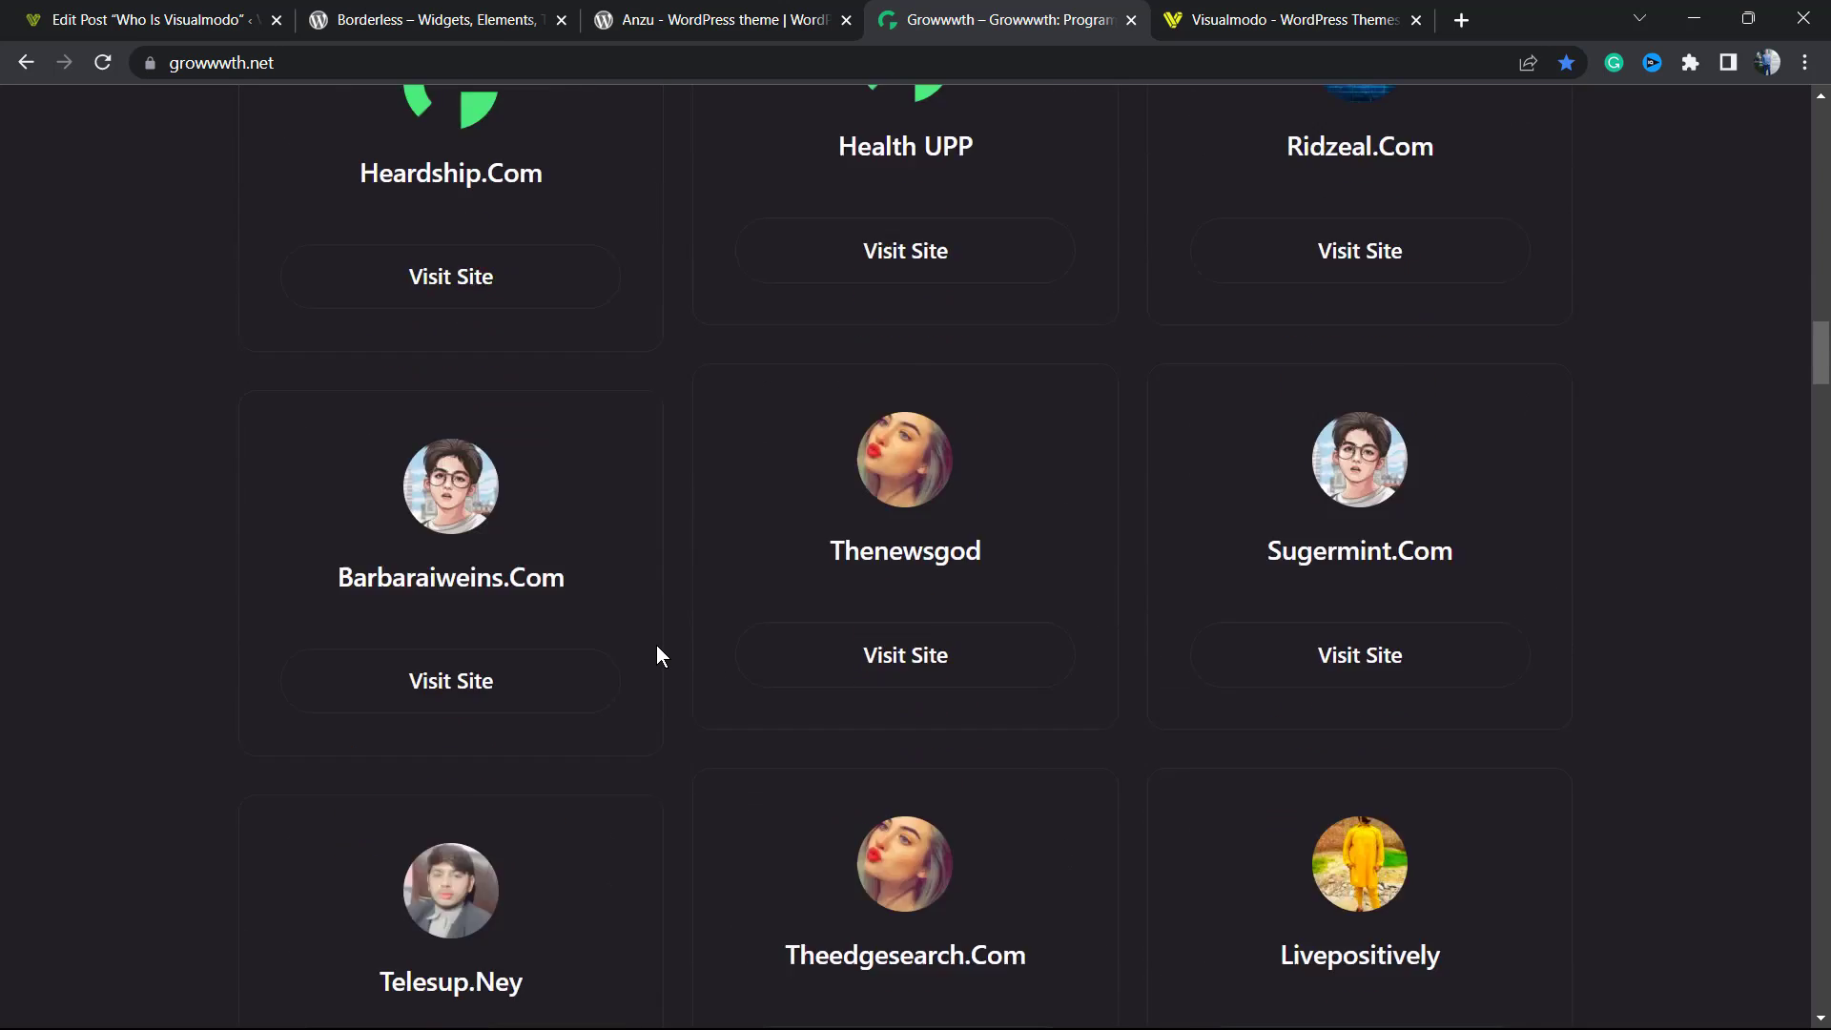
scroll(655, 644, "down", 12)
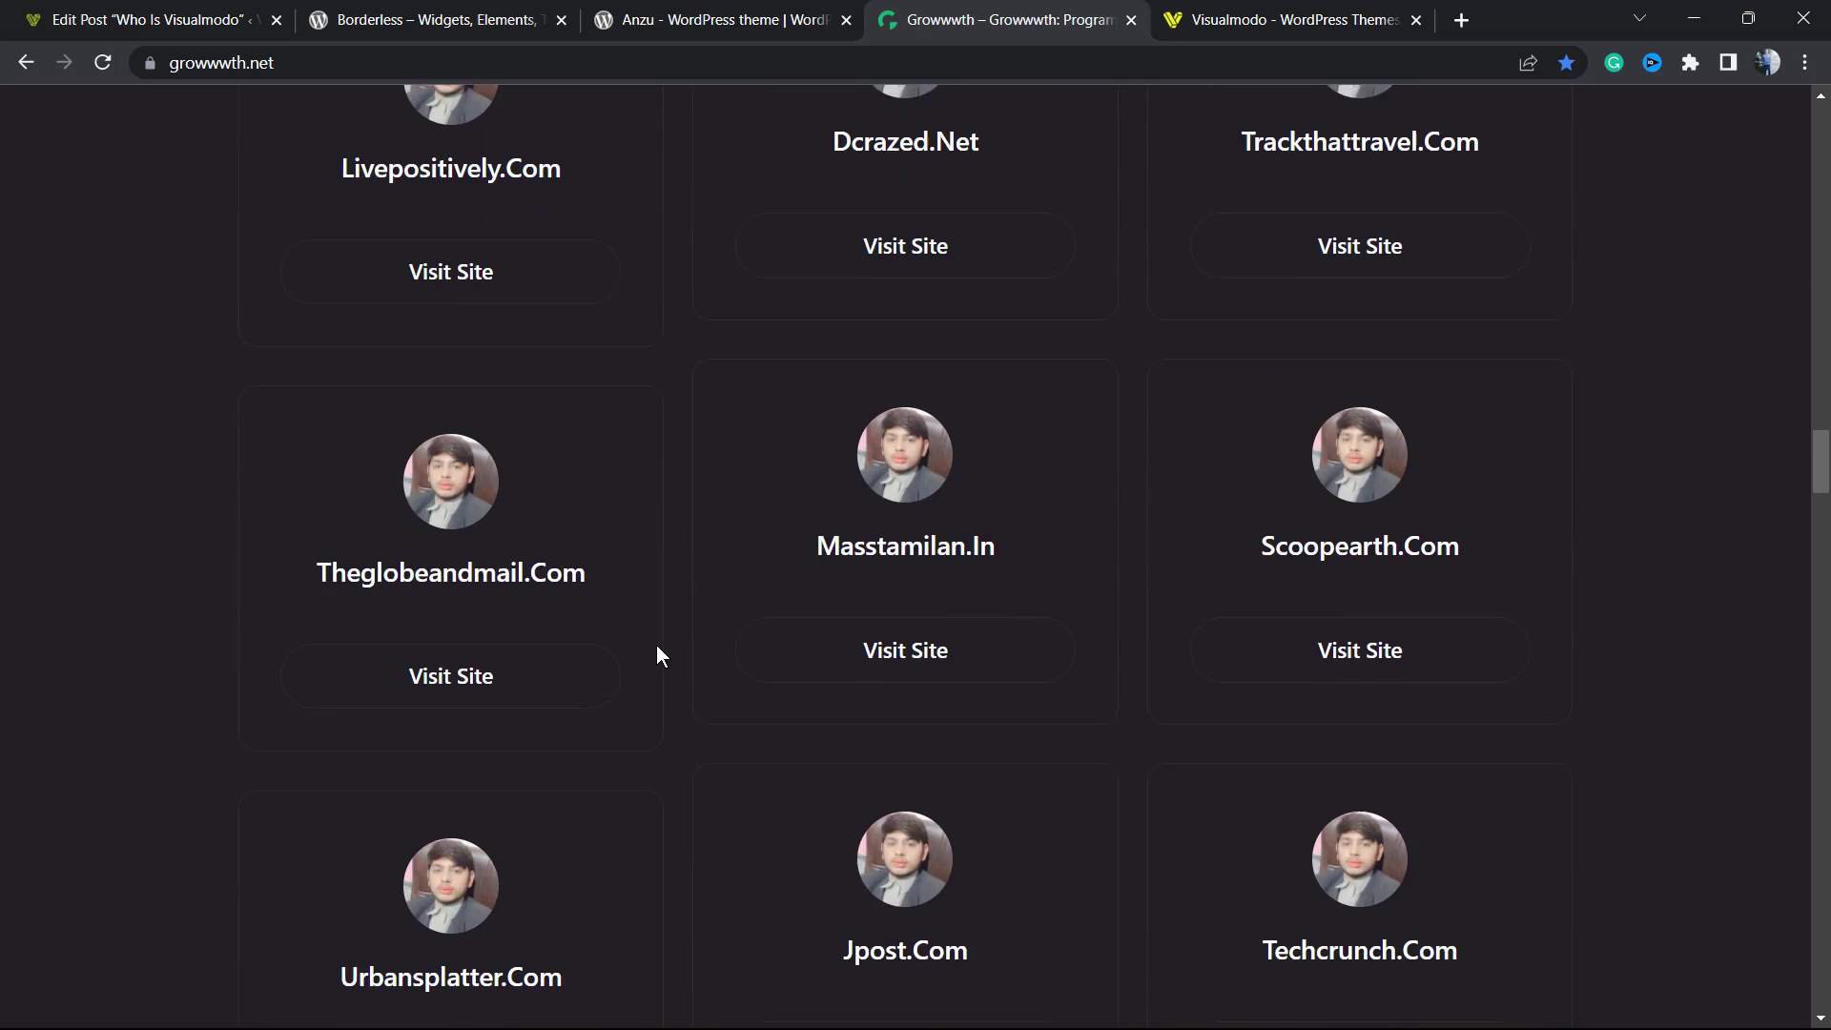
scroll(656, 644, "down", 19)
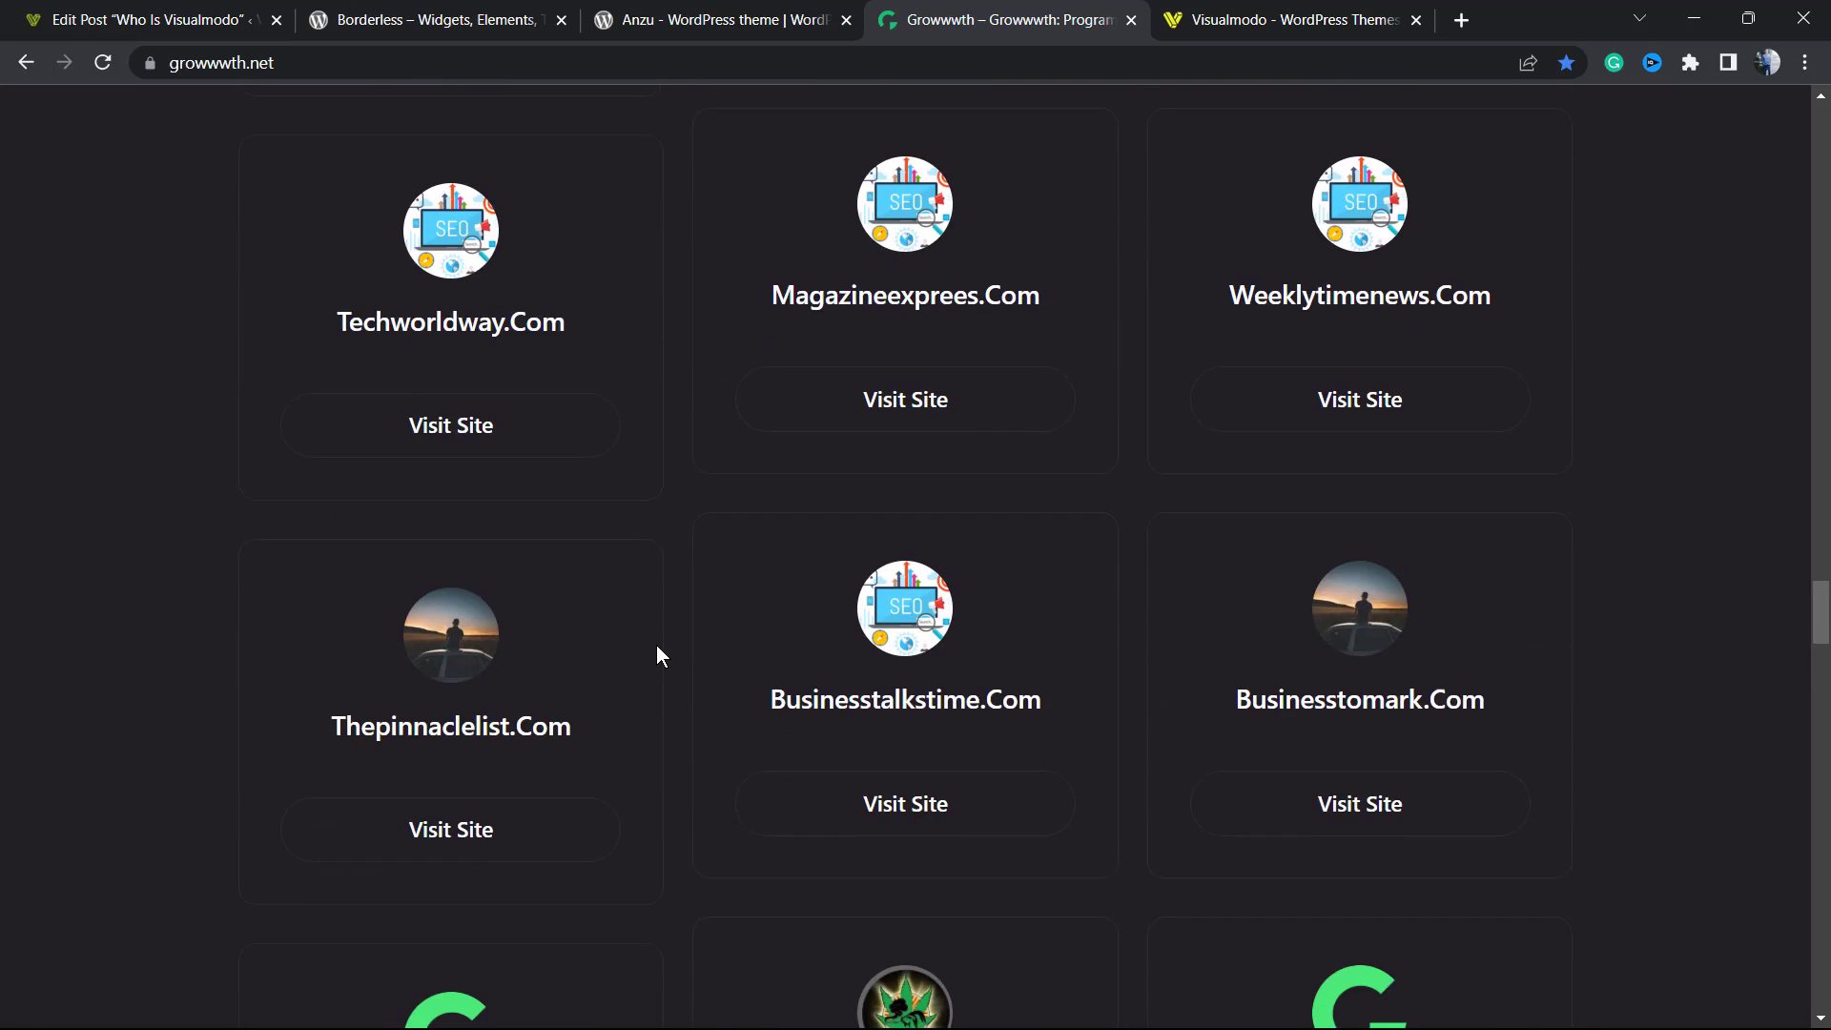
scroll(657, 646, "down", 4)
scroll(660, 654, "up", 7)
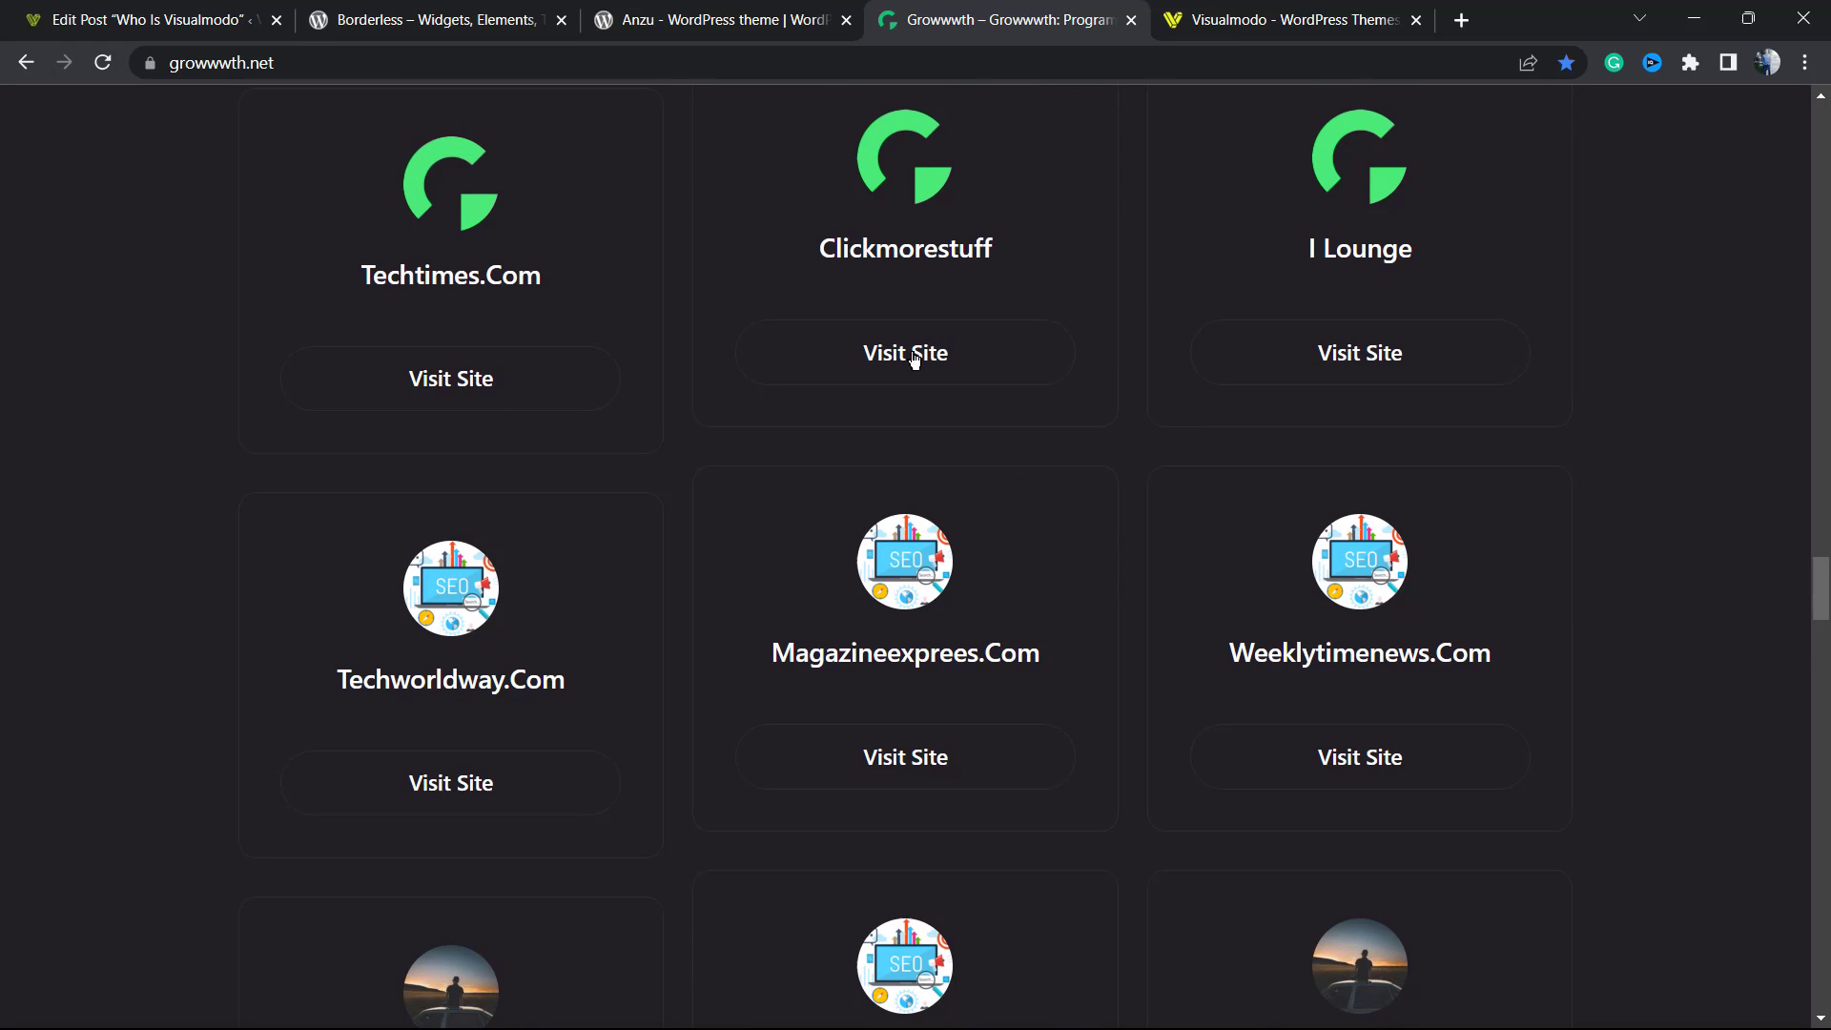
left_click(1216, 21)
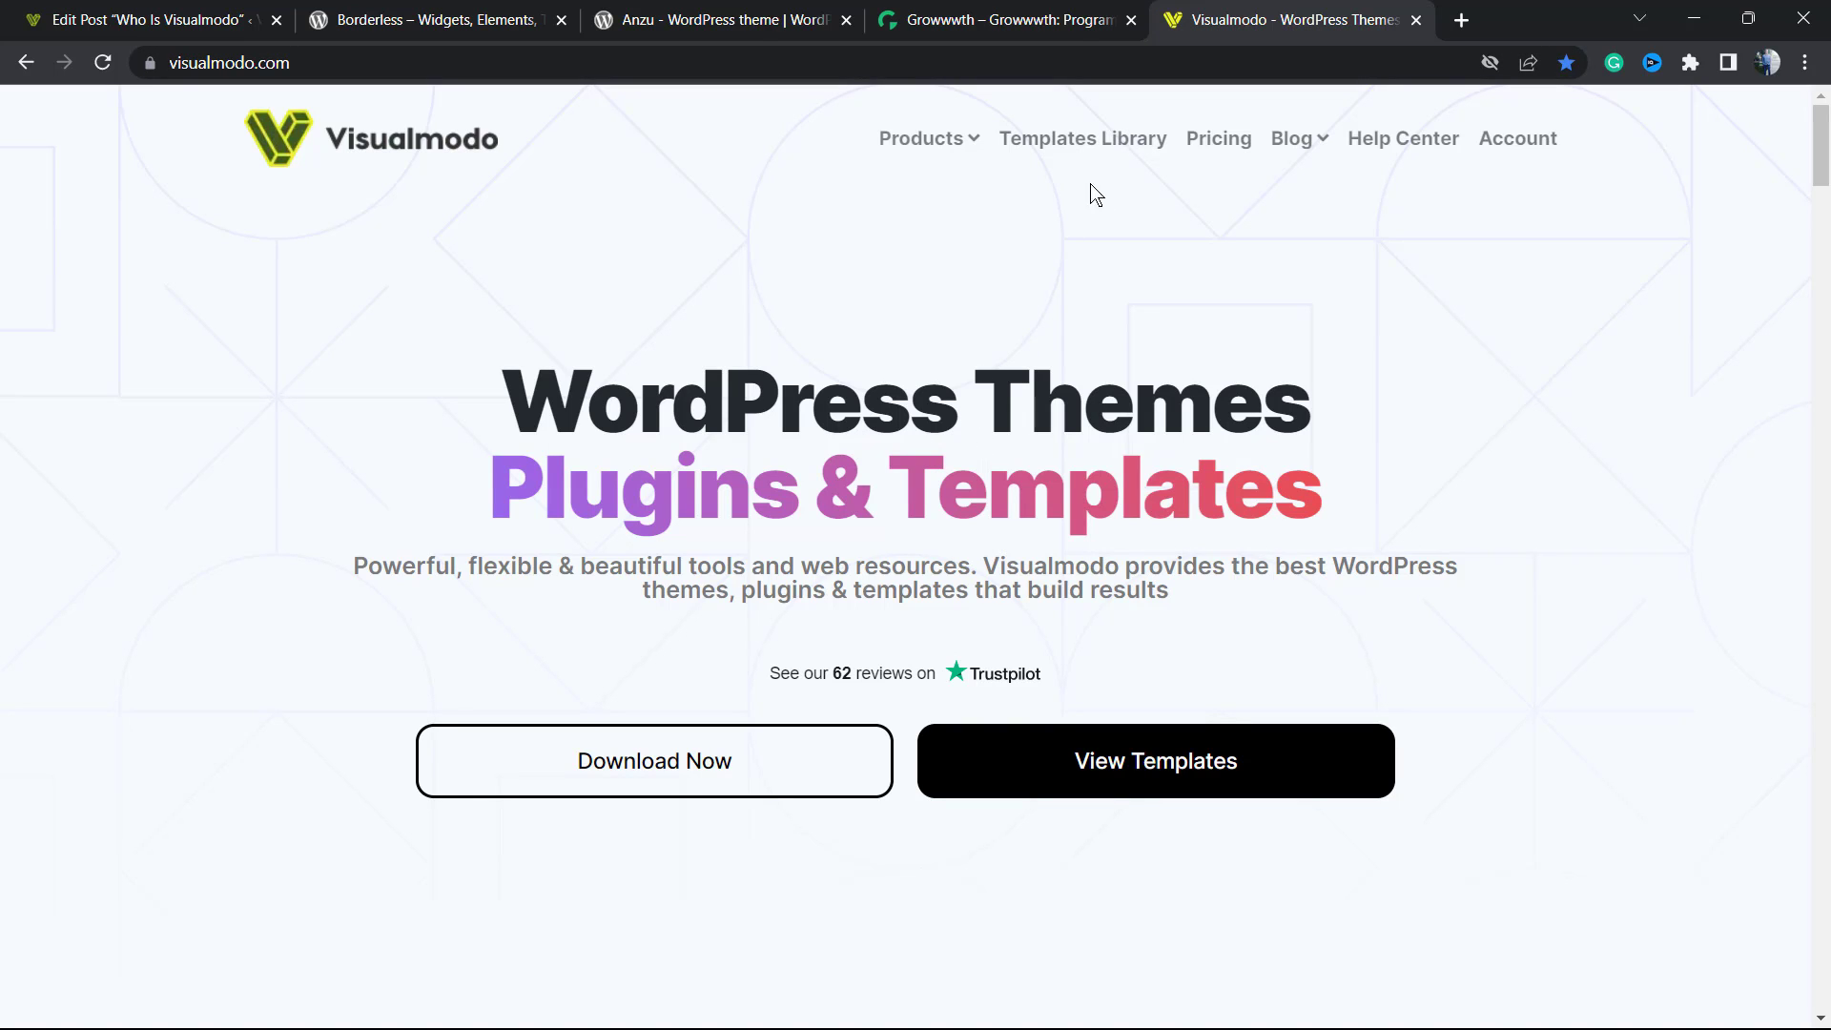
- Open visualmodo.com/templates and scroll through template cards such as Karting and Library
left_click(1112, 139)
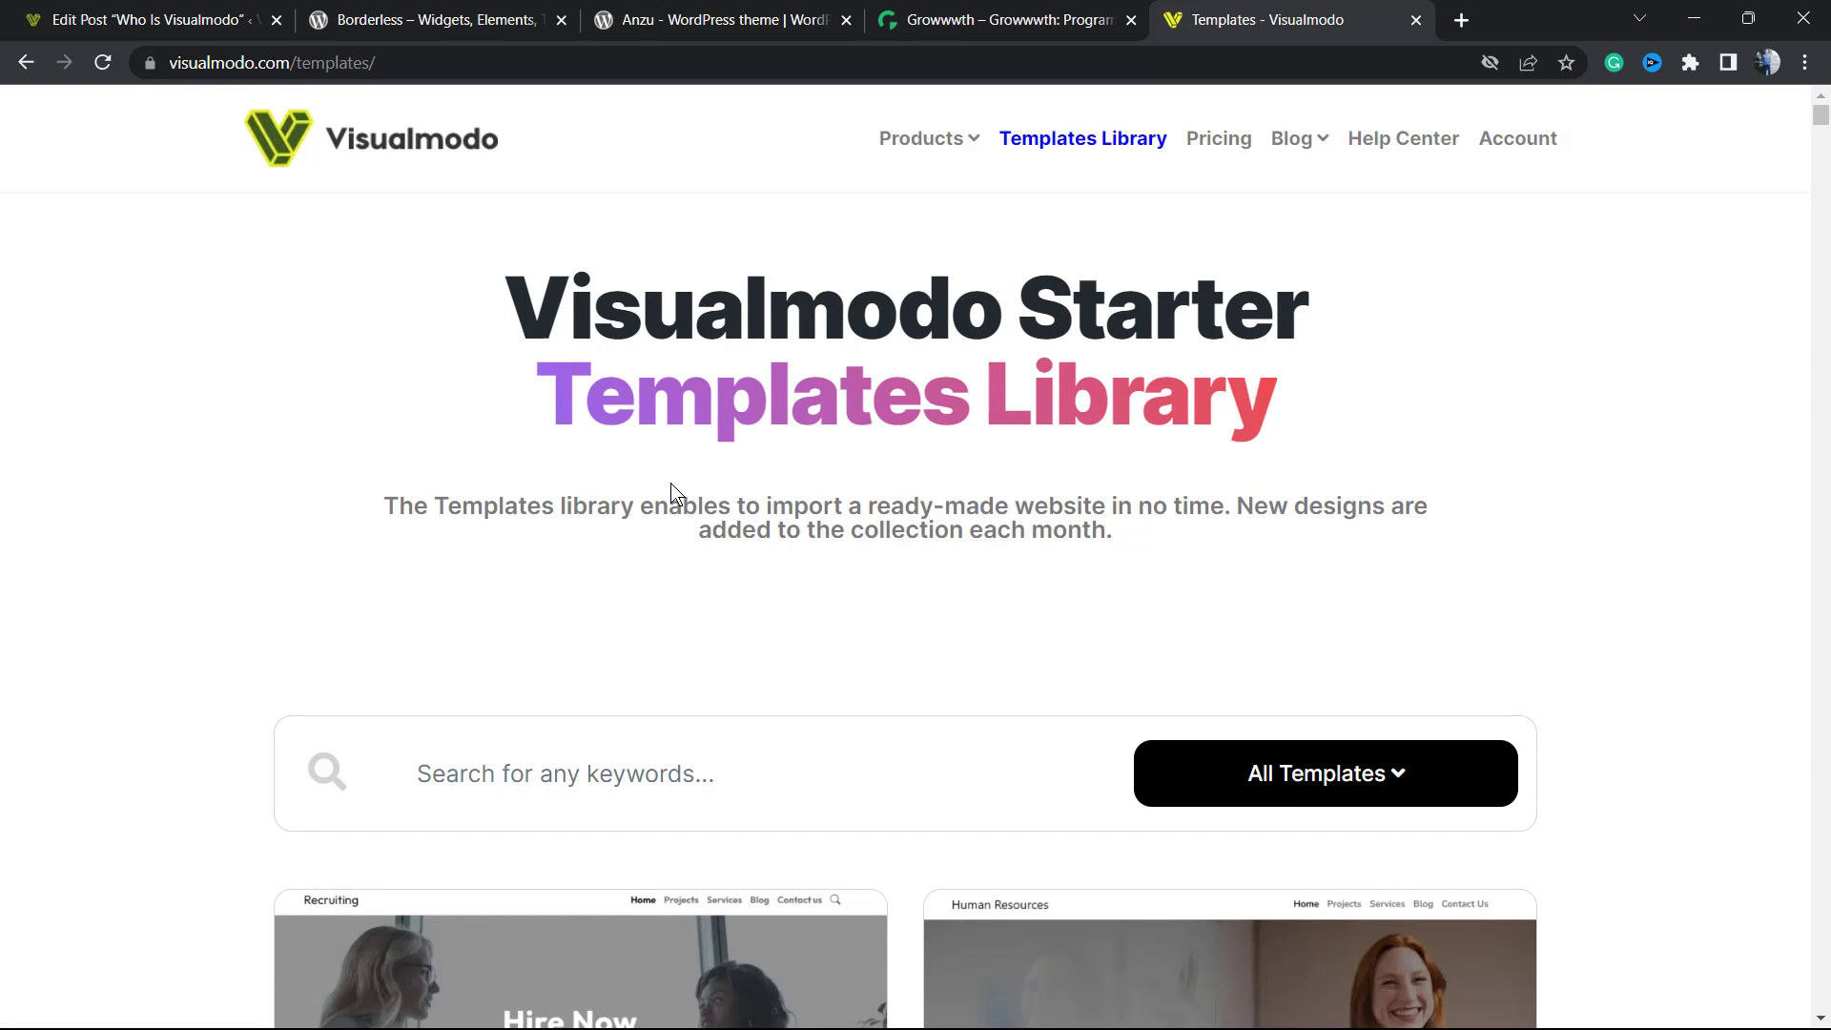
scroll(611, 583, "down", 10)
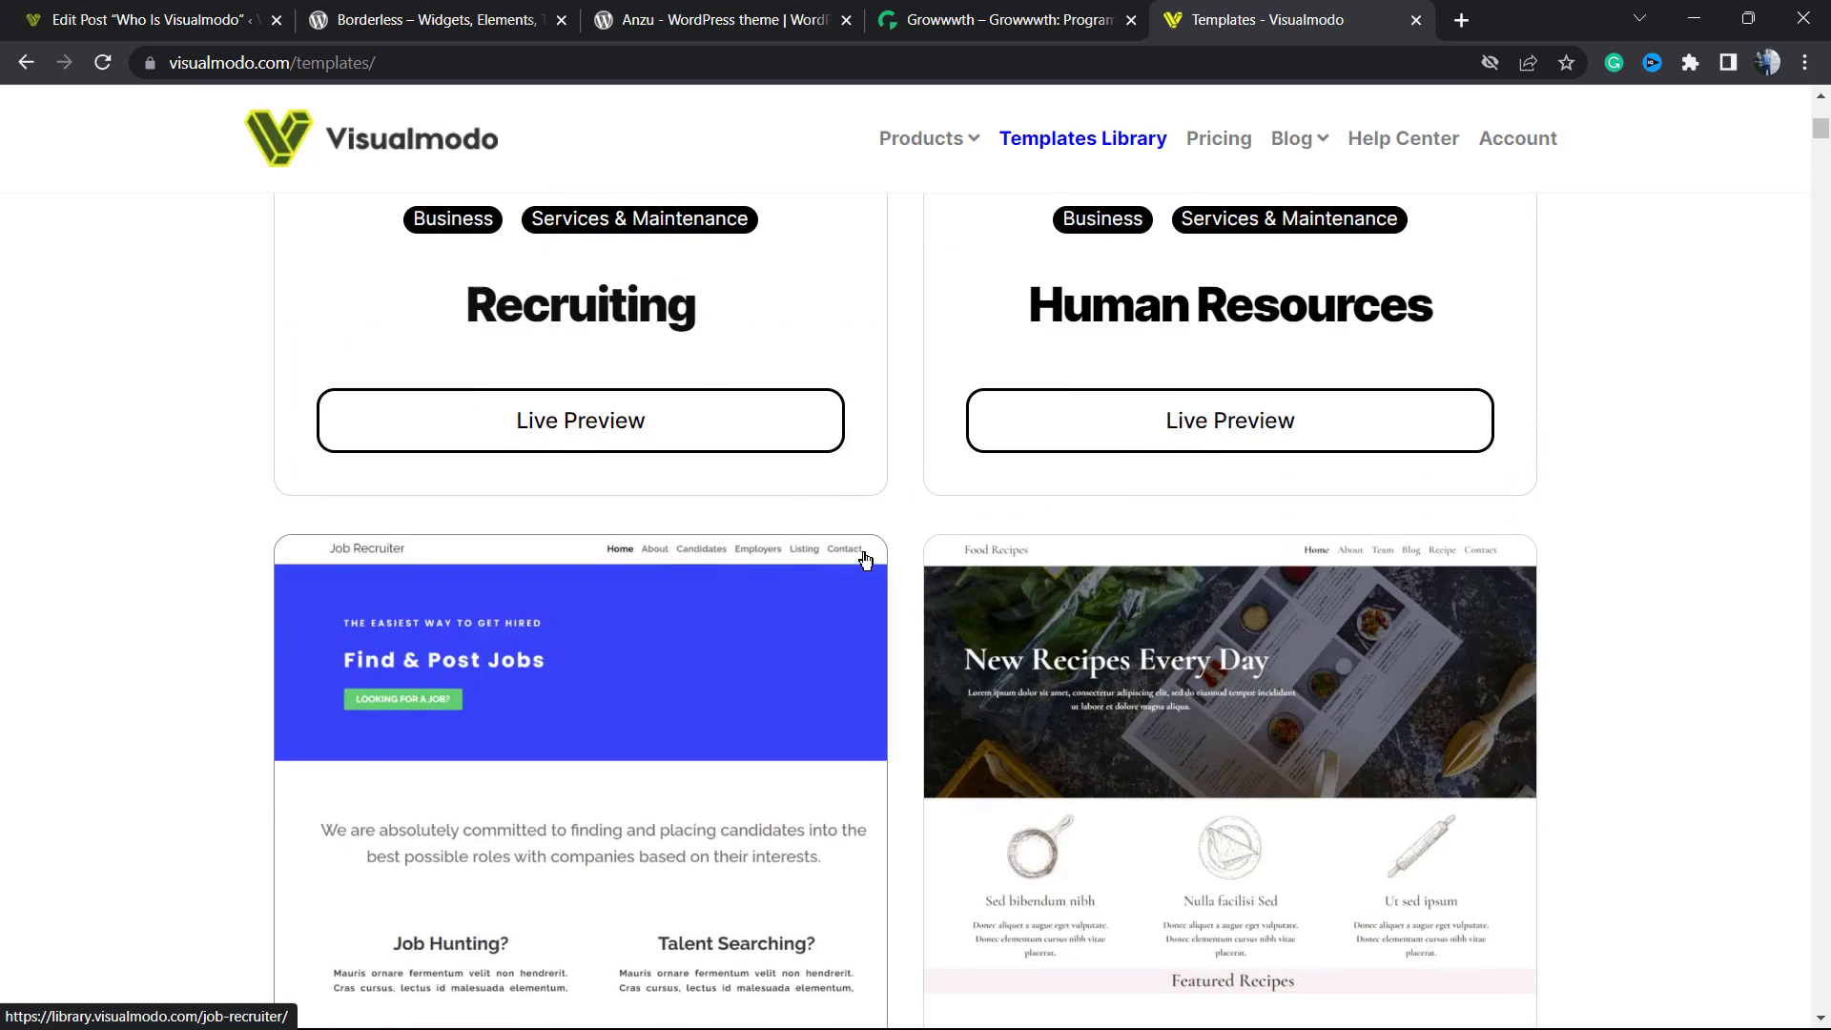
scroll(886, 553, "down", 4)
scroll(906, 550, "down", 12)
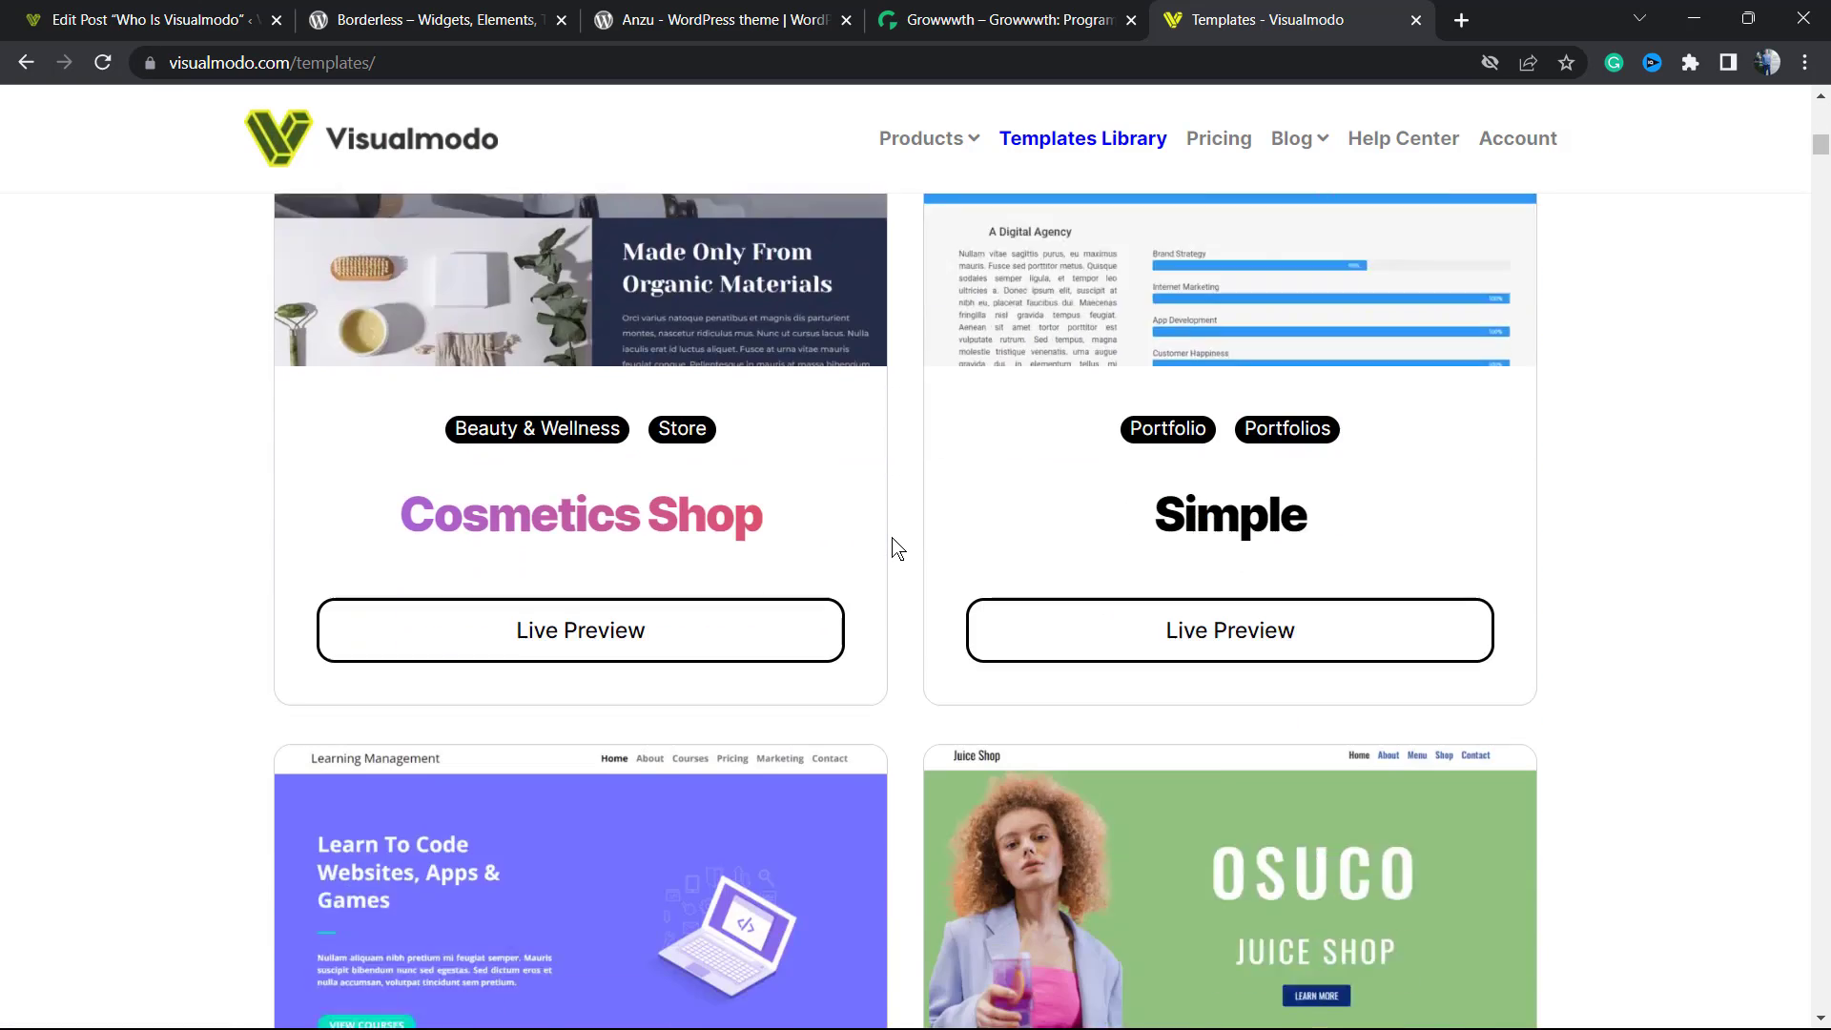
scroll(886, 551, "down", 19)
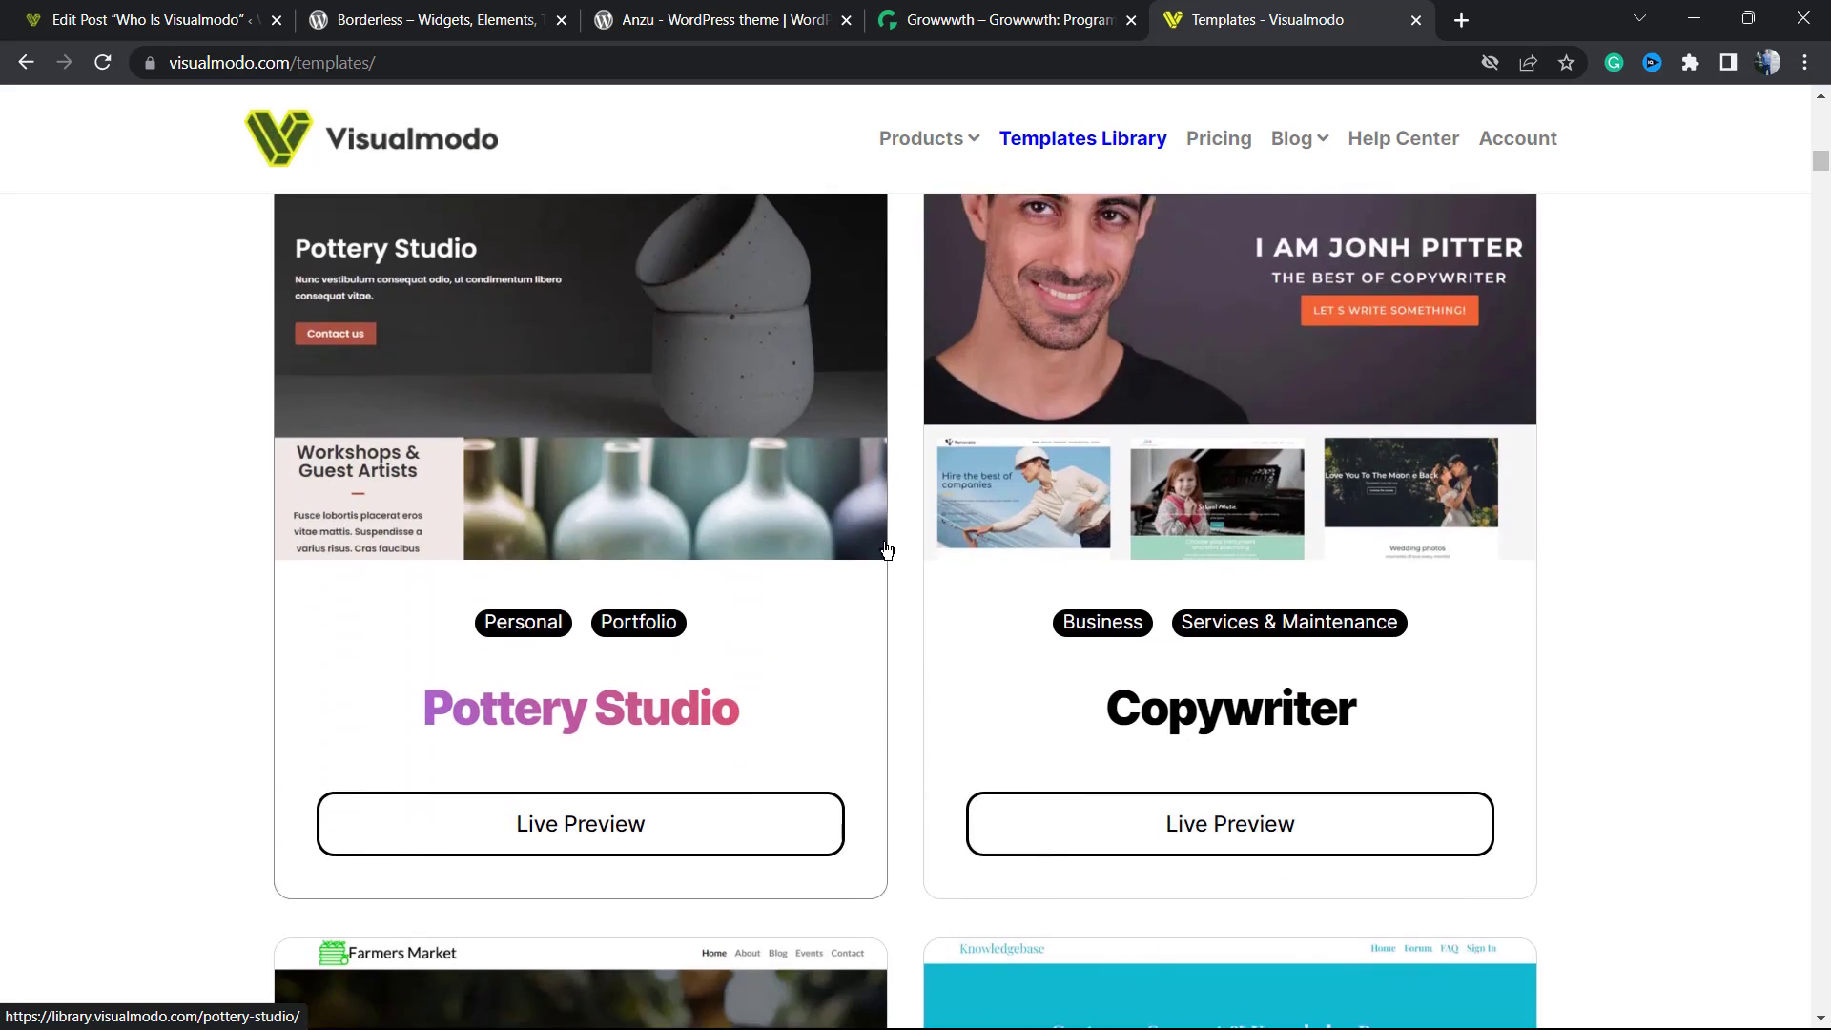
scroll(886, 550, "down", 20)
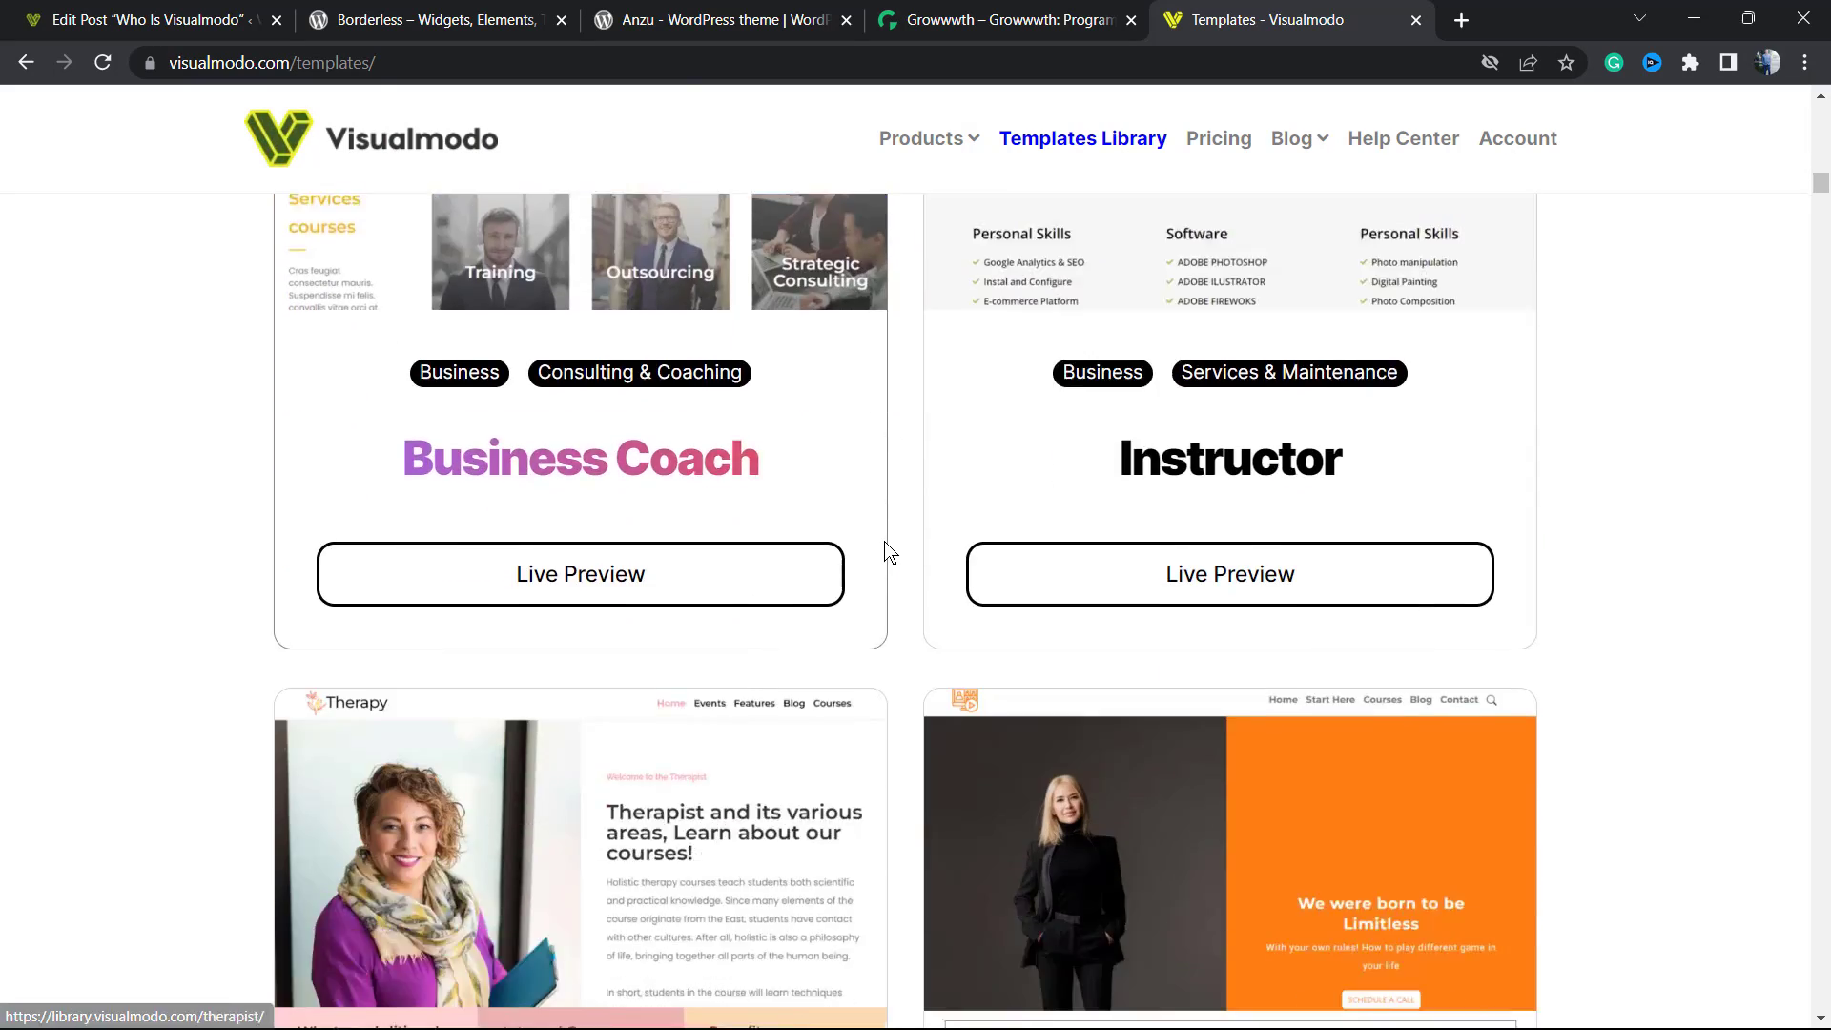
scroll(887, 549, "down", 20)
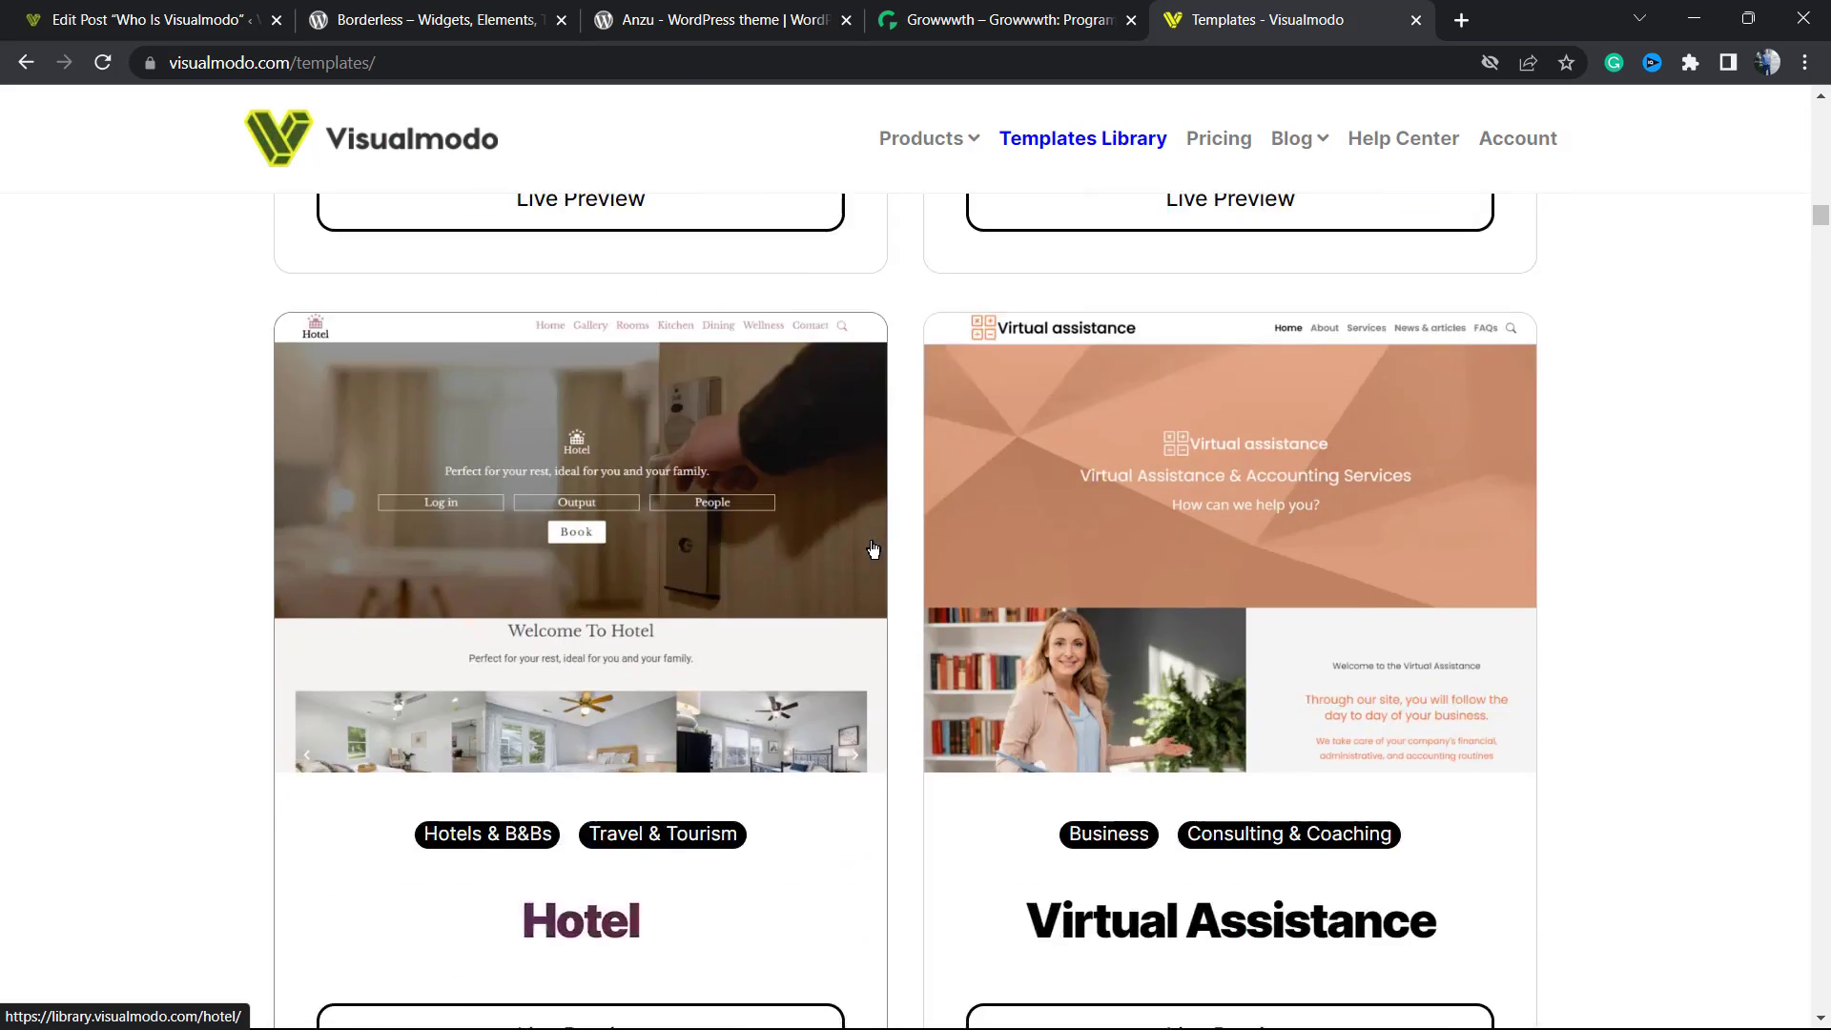
scroll(904, 541, "down", 20)
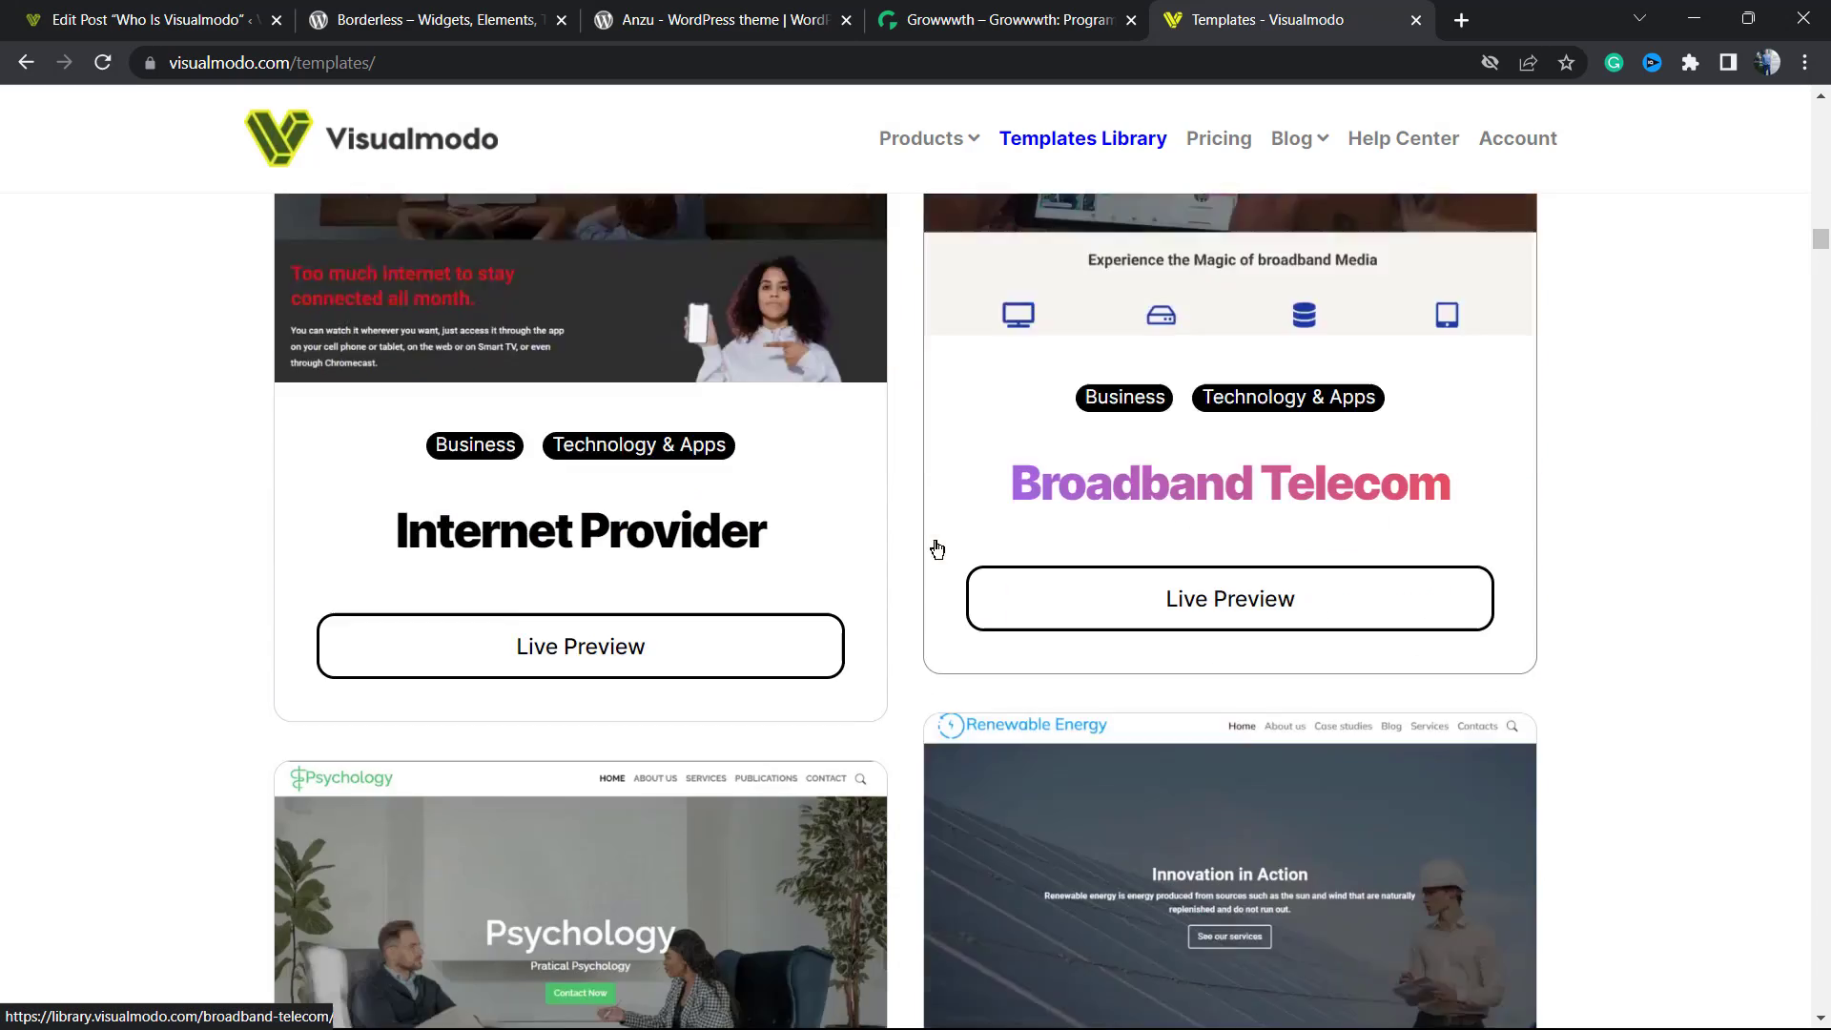
scroll(936, 548, "down", 20)
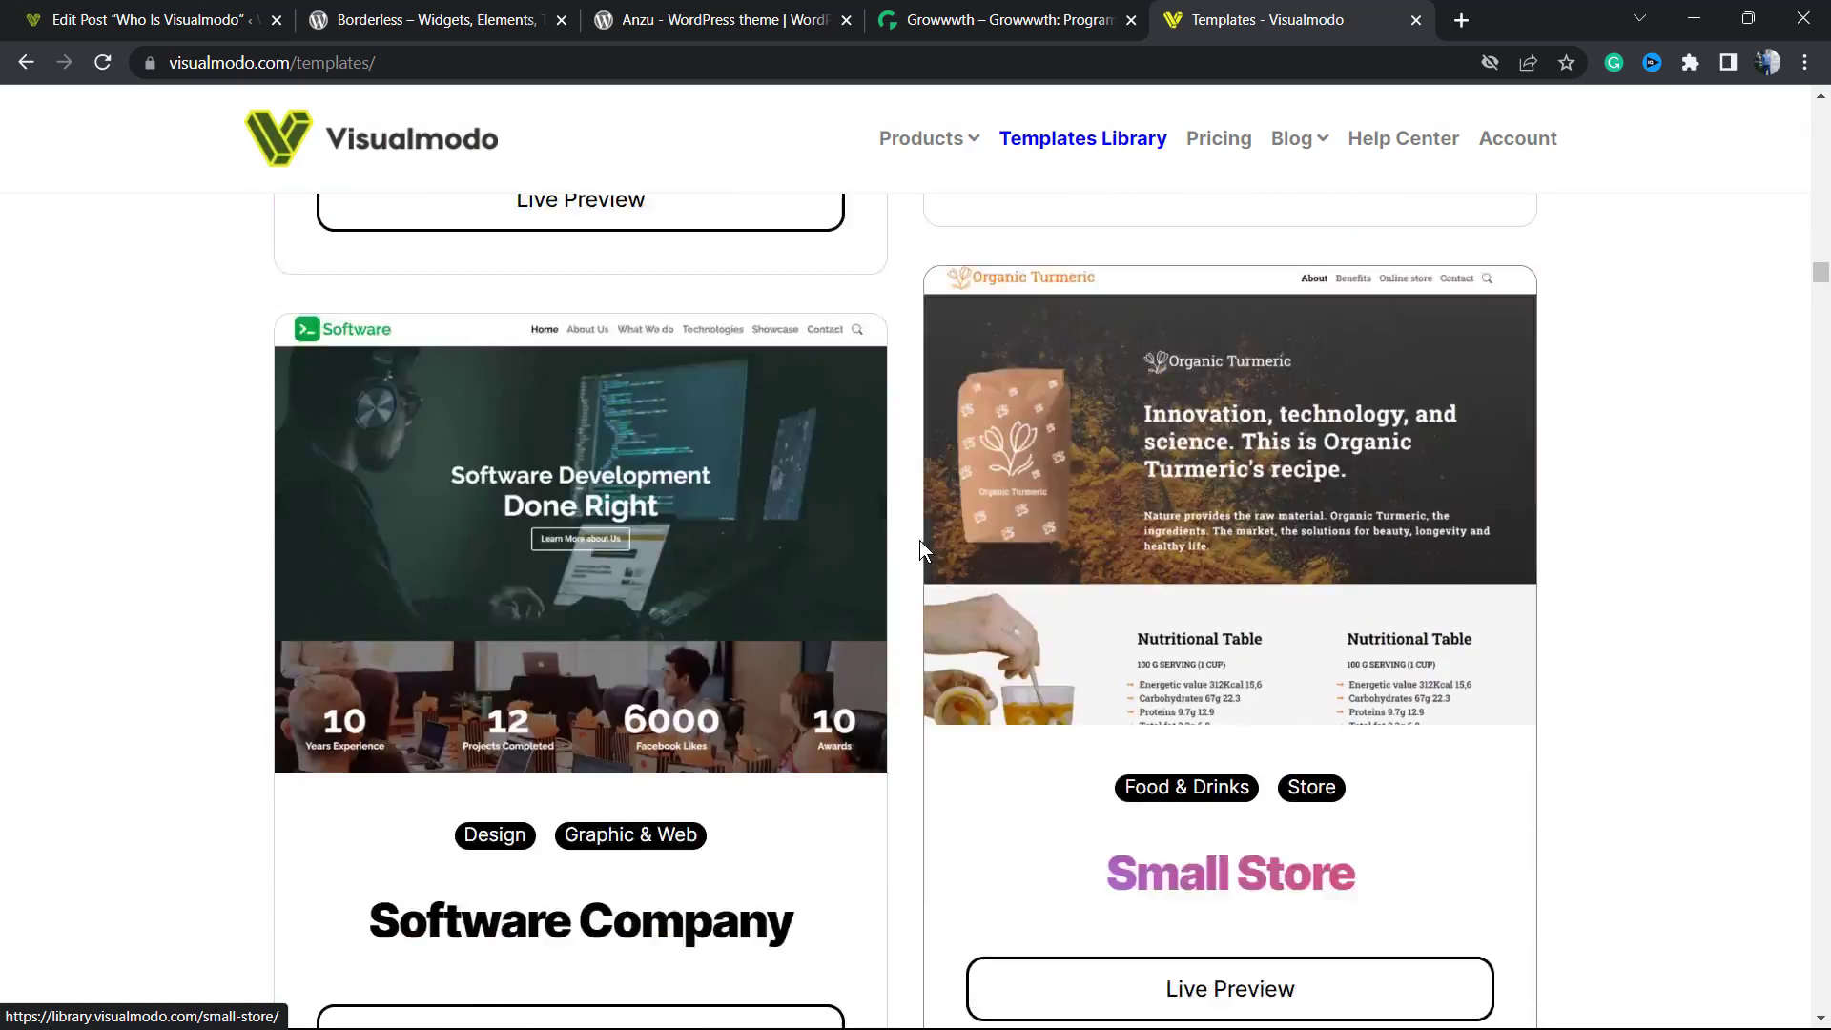
scroll(820, 477, "down", 20)
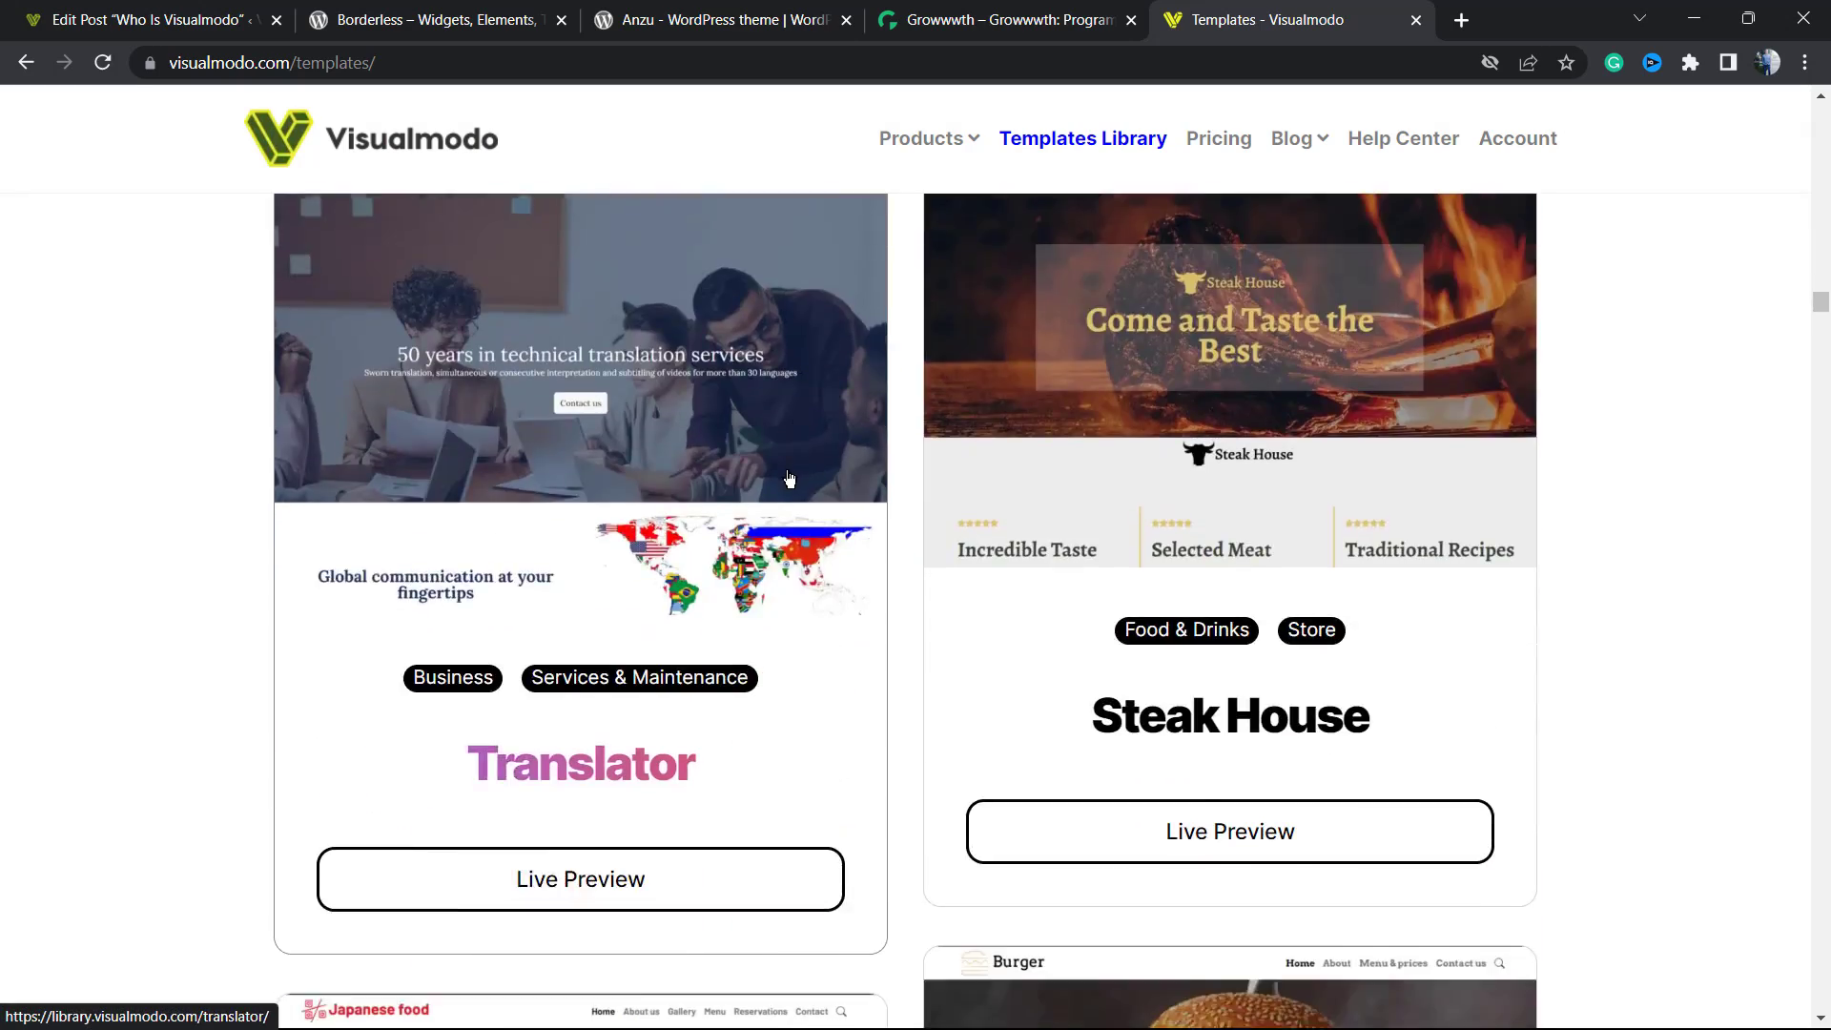
scroll(789, 477, "down", 20)
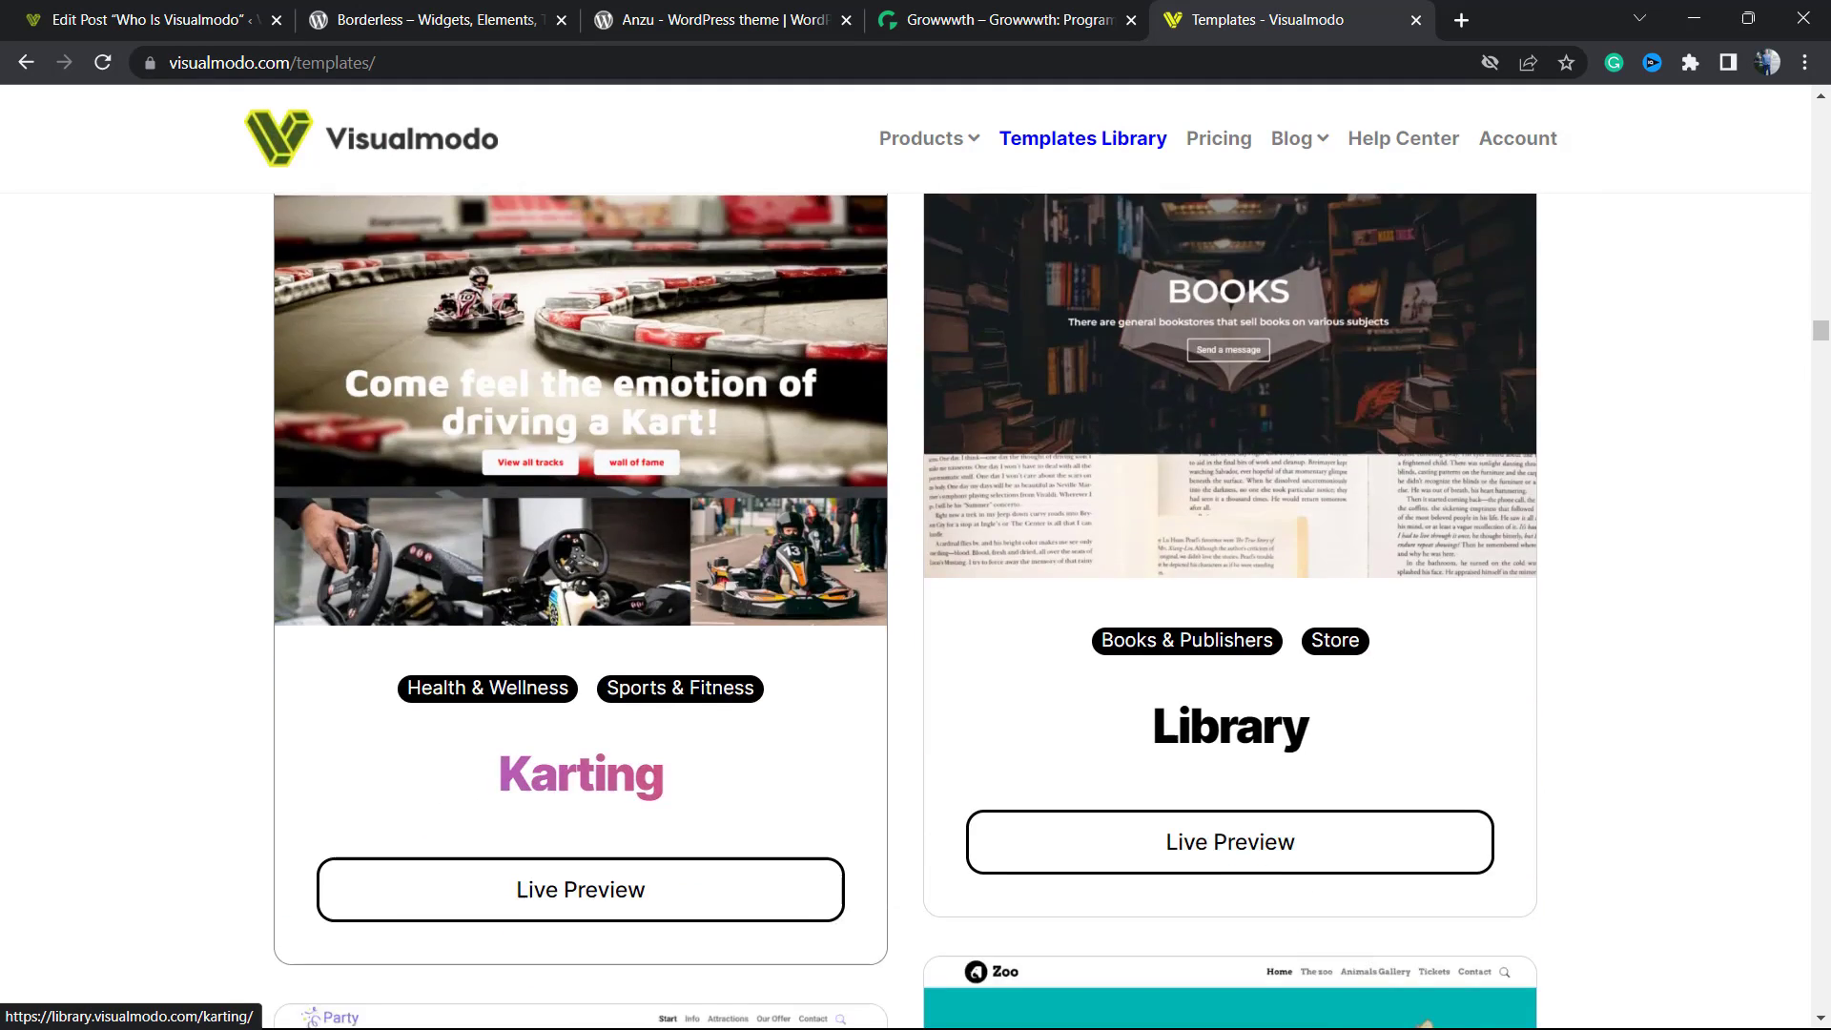